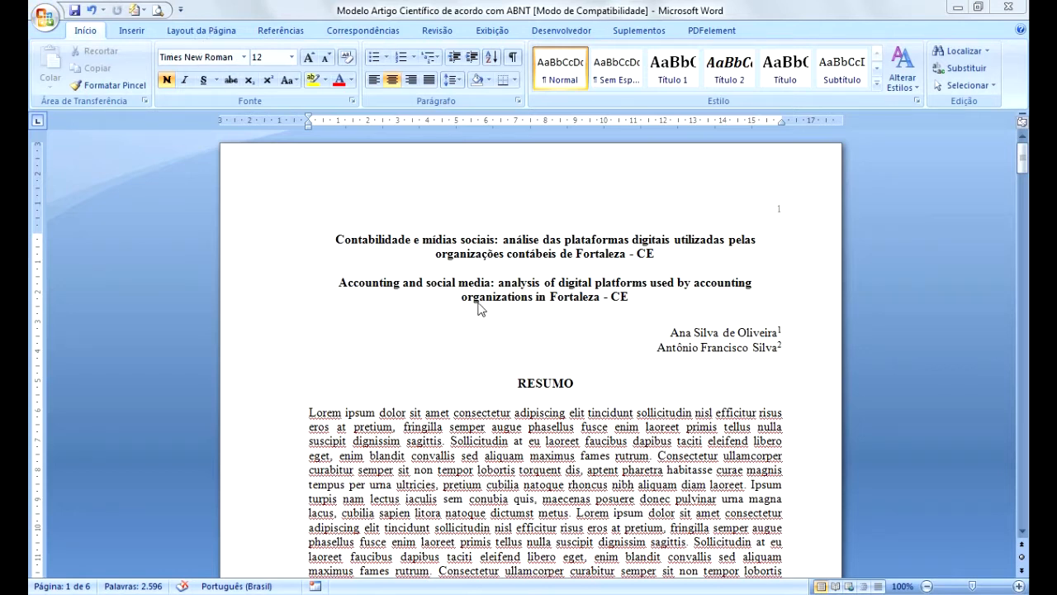
Check the custom page margins (Superior, Esquerda, Inferior and Direita) applied to the whole document.
left_click(204, 32)
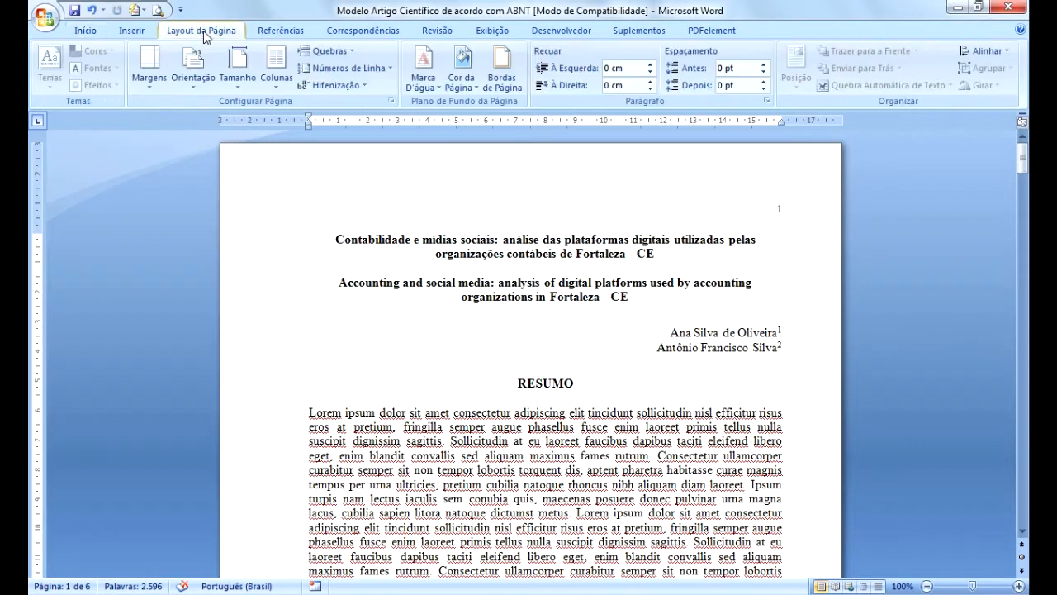
left_click(146, 86)
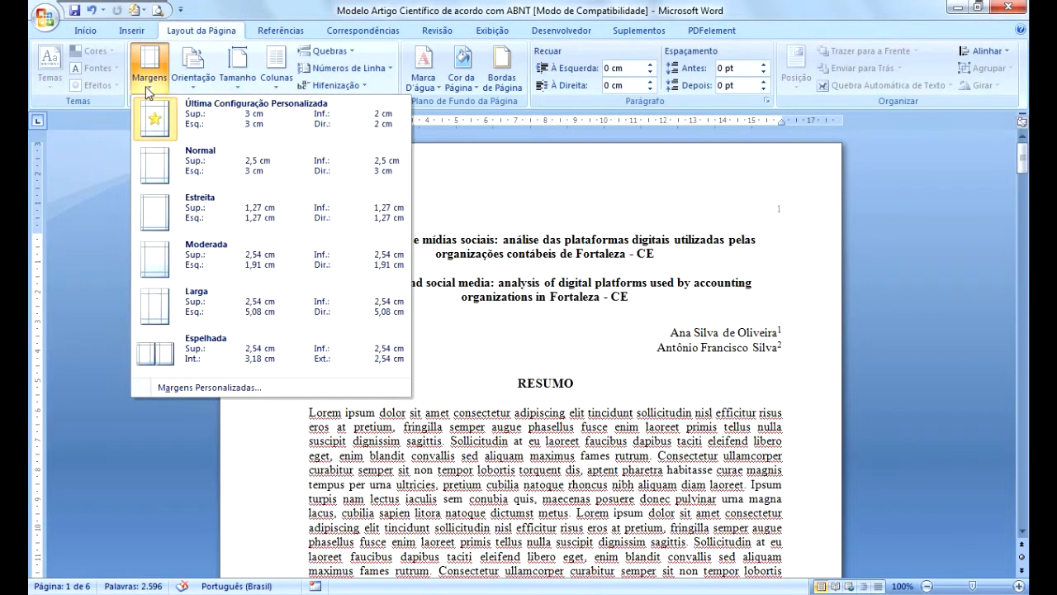
left_click(212, 388)
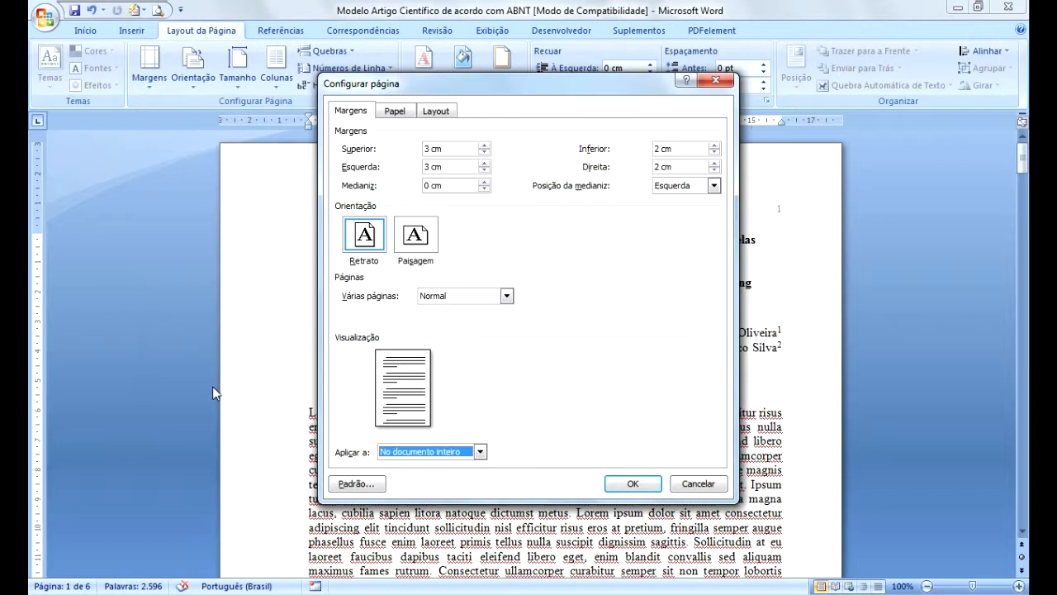
left_click(435, 151)
left_click(432, 173)
left_click(679, 156)
left_click(677, 171)
left_click(483, 154)
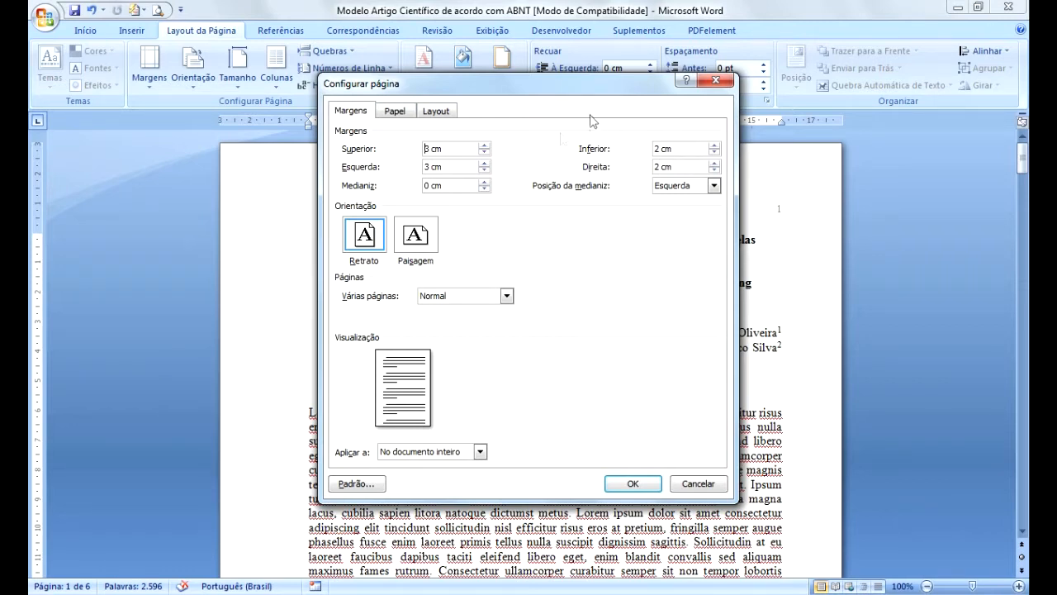
Check the paper size and the header's distance from the page edge, and confirm the page setup.
left_click(398, 113)
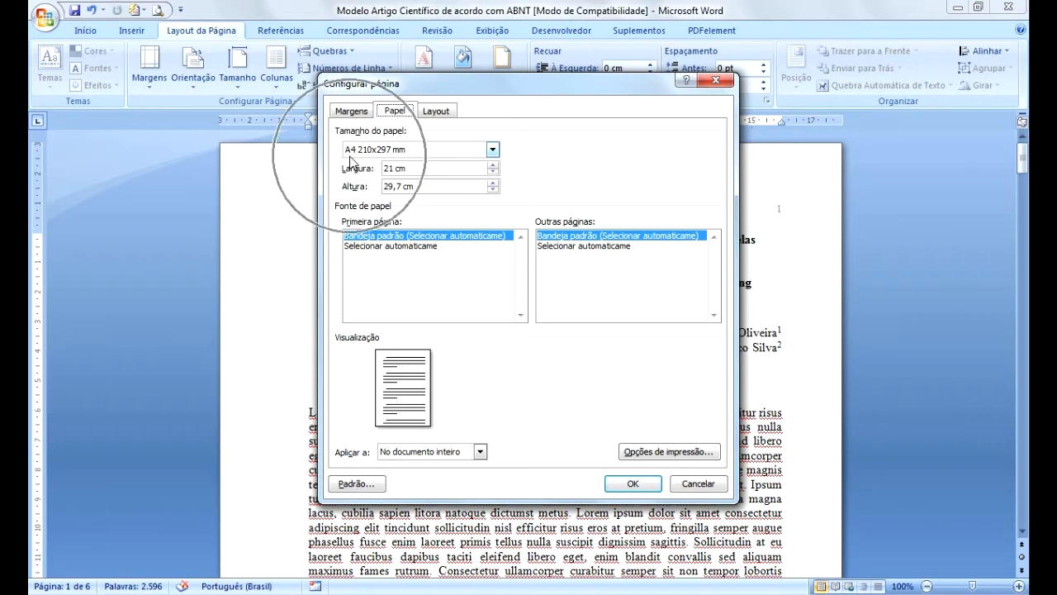
left_click(433, 112)
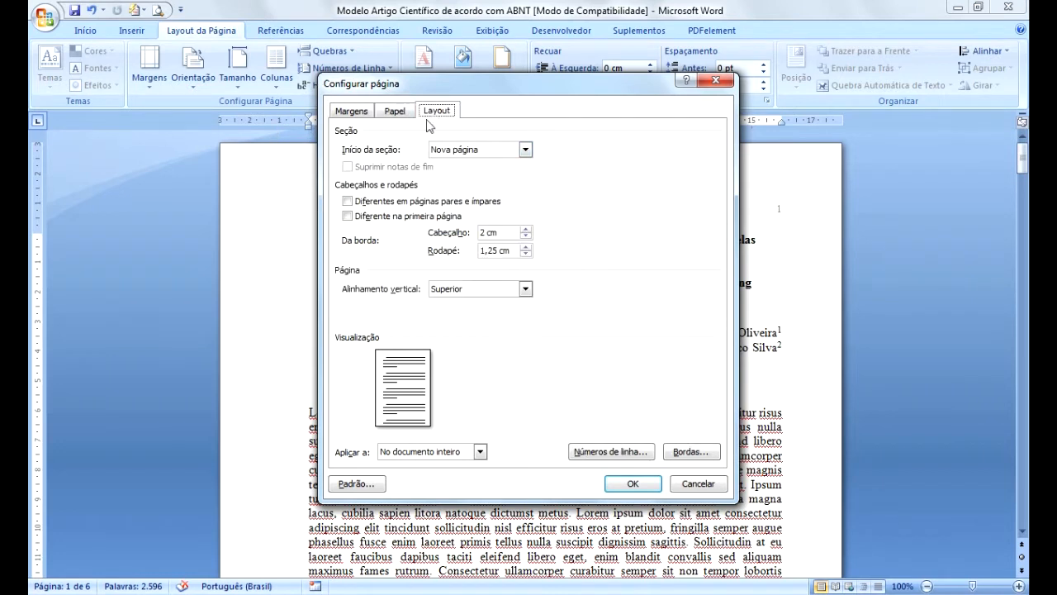
left_click(488, 235)
left_click(525, 236)
left_click(625, 489)
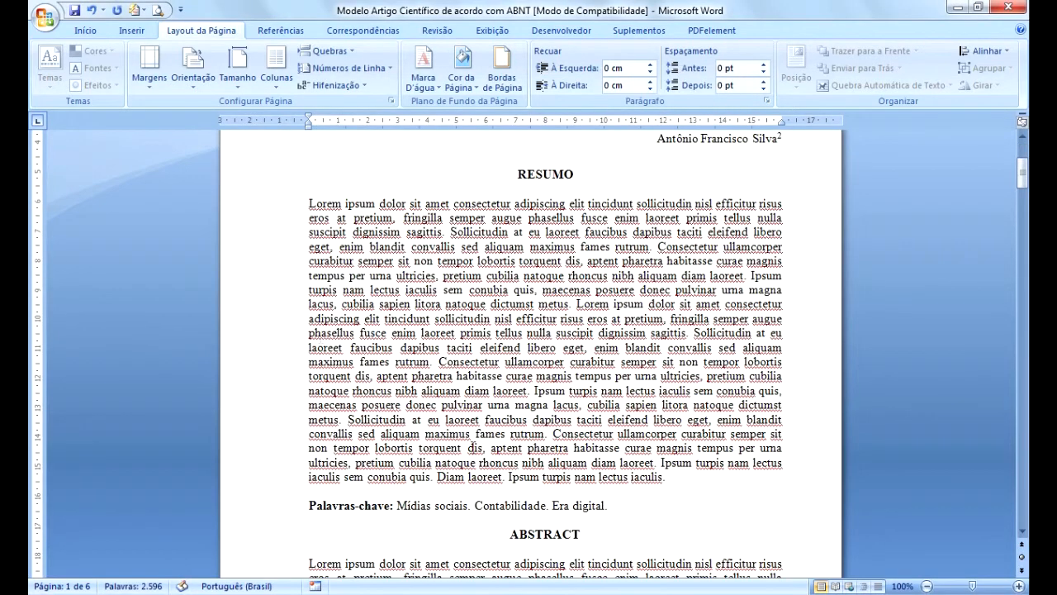
Set the Portuguese title paragraph to Simples line spacing with 0 pt of spacing after it.
scroll(589, 192, "up", 5)
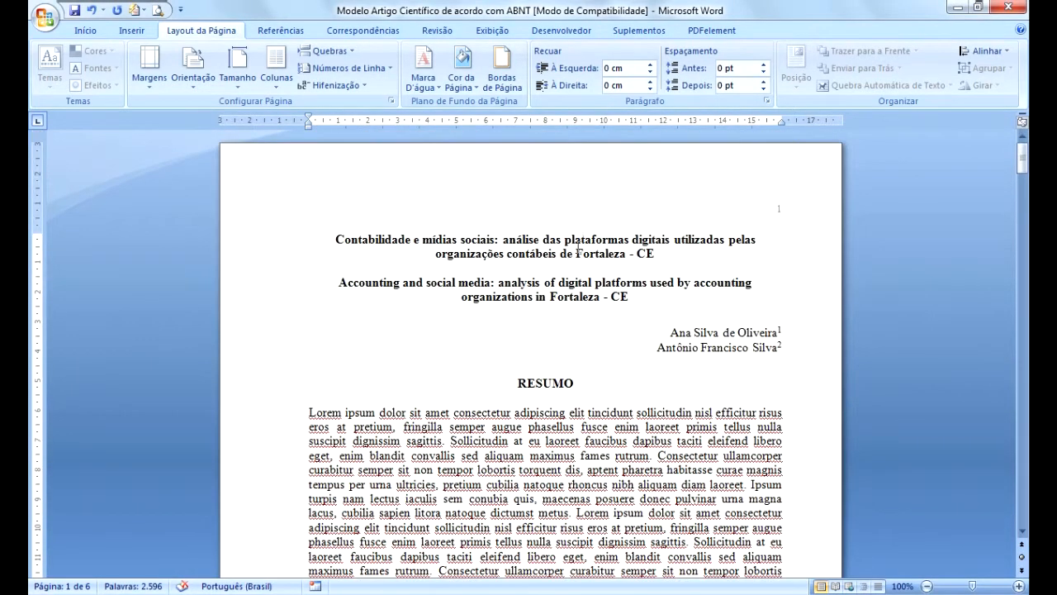
left_click(87, 33)
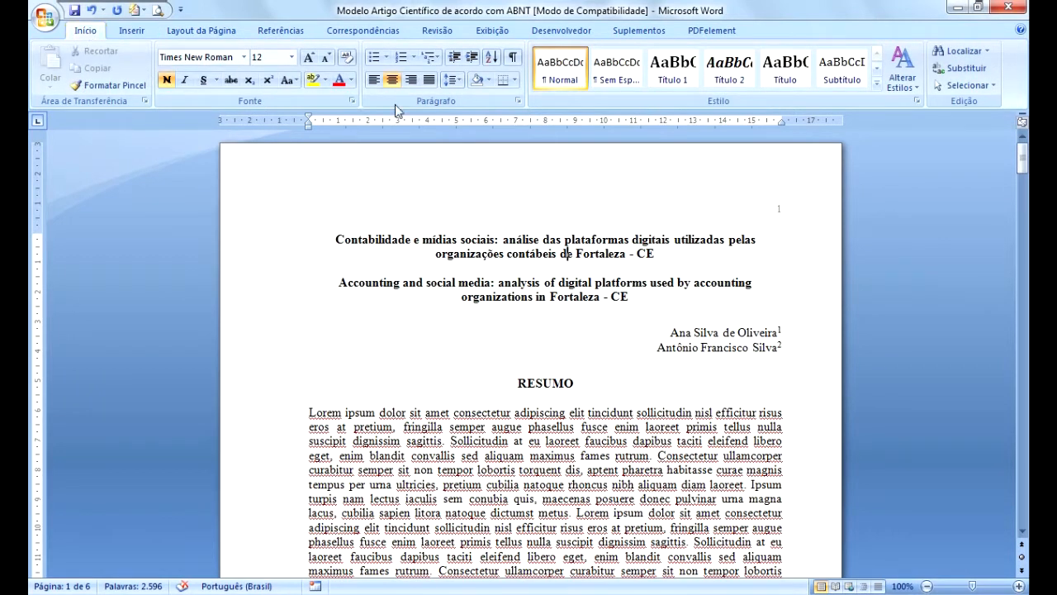
key("ctrl")
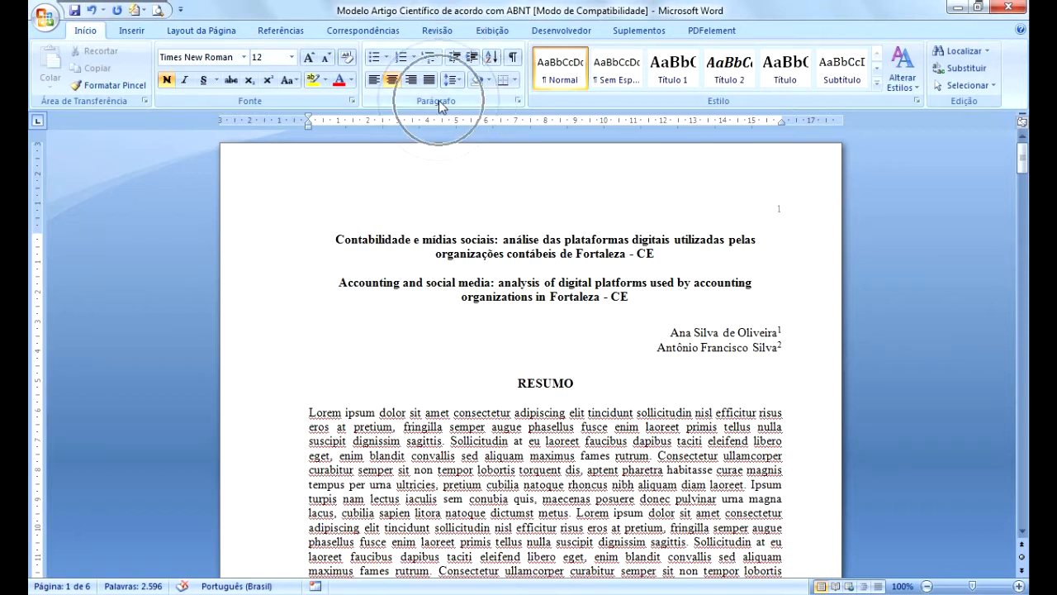
key("ctrl")
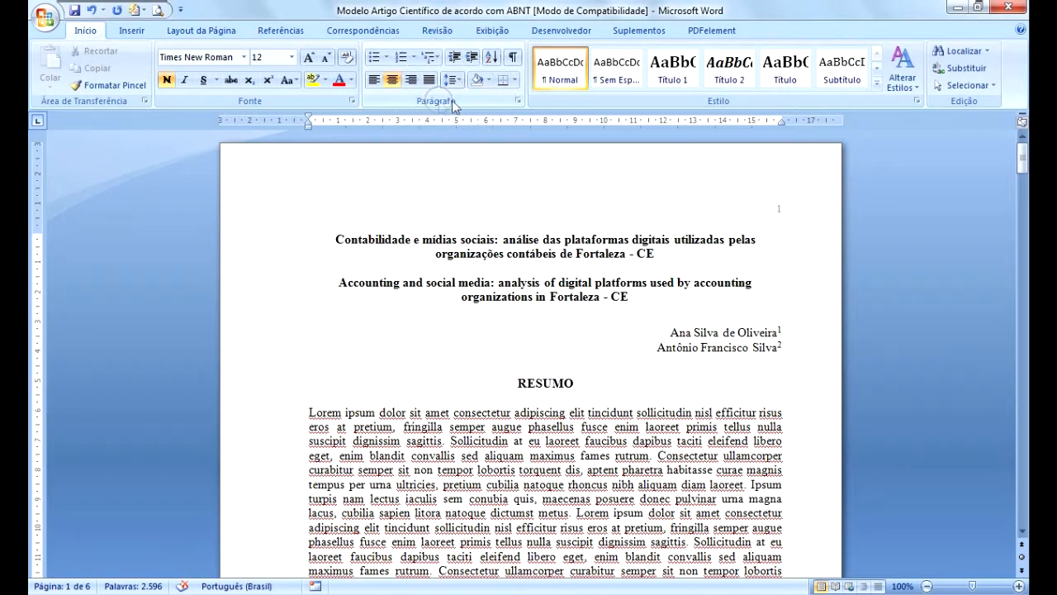
left_click(518, 101)
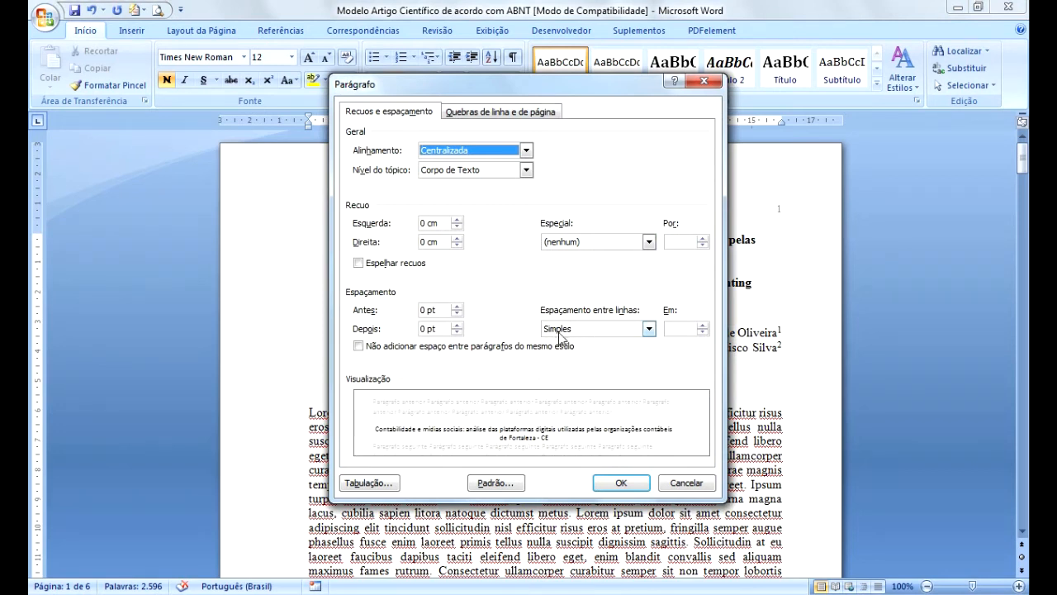
left_click(649, 329)
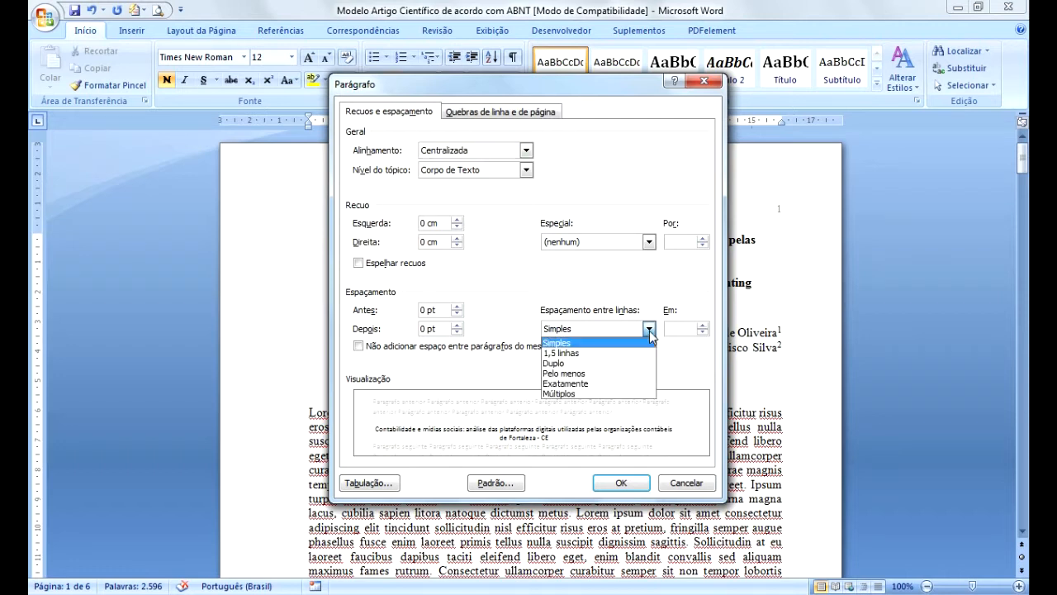
left_click(561, 344)
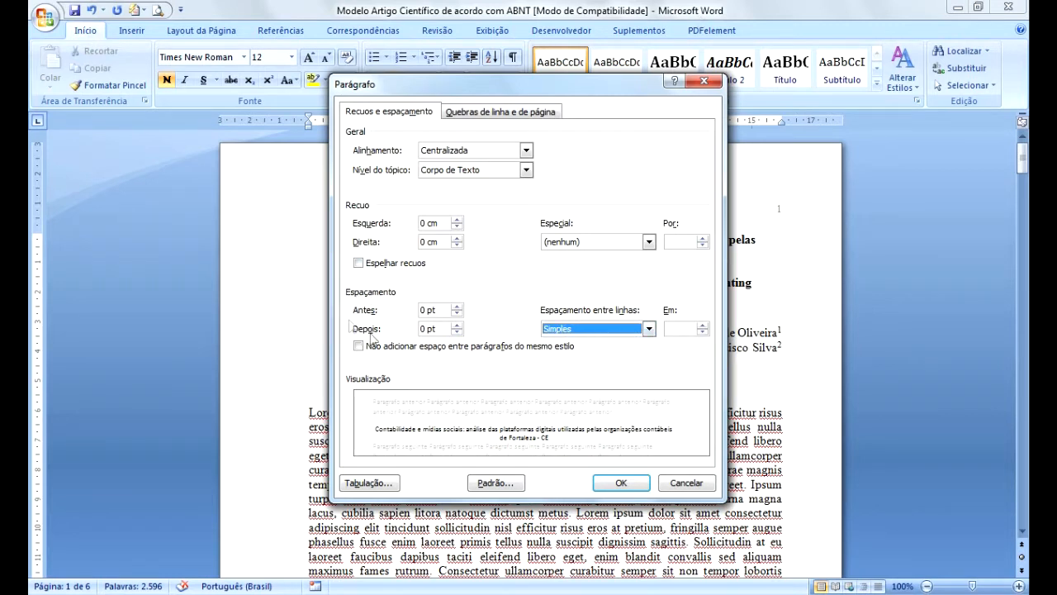
left_click(456, 324)
left_click(456, 325)
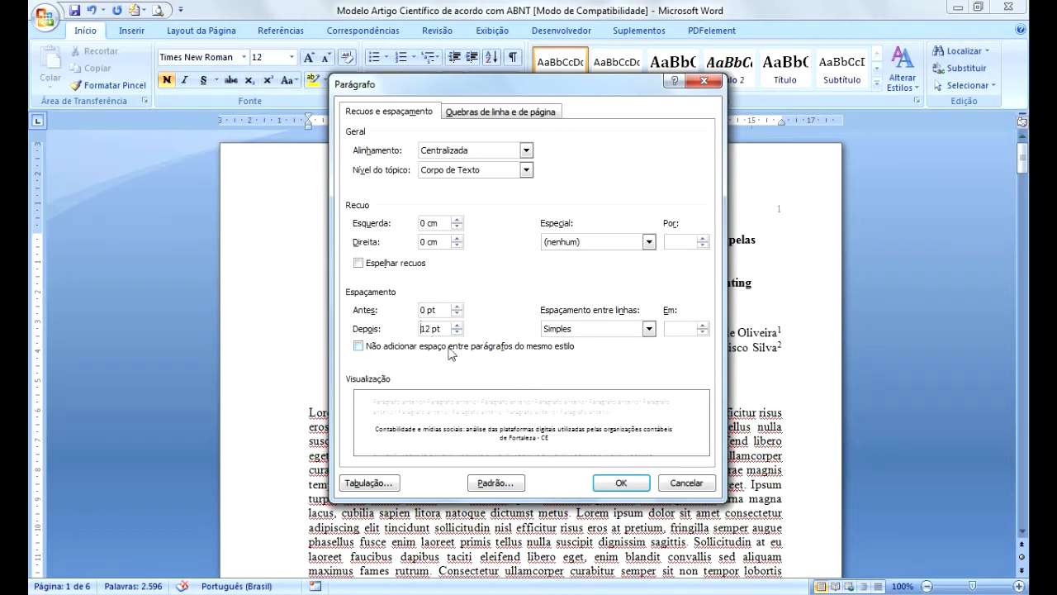
left_click(456, 333)
left_click(456, 333)
left_click(618, 487)
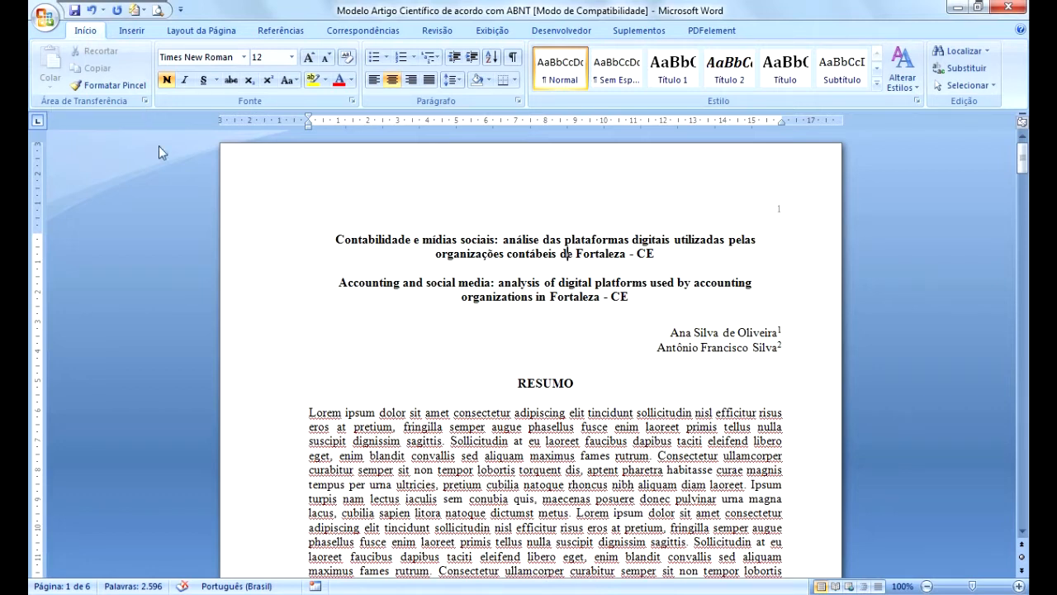
View the page number designs for the start of the page, including Número sem Formatação 3.
left_click(131, 33)
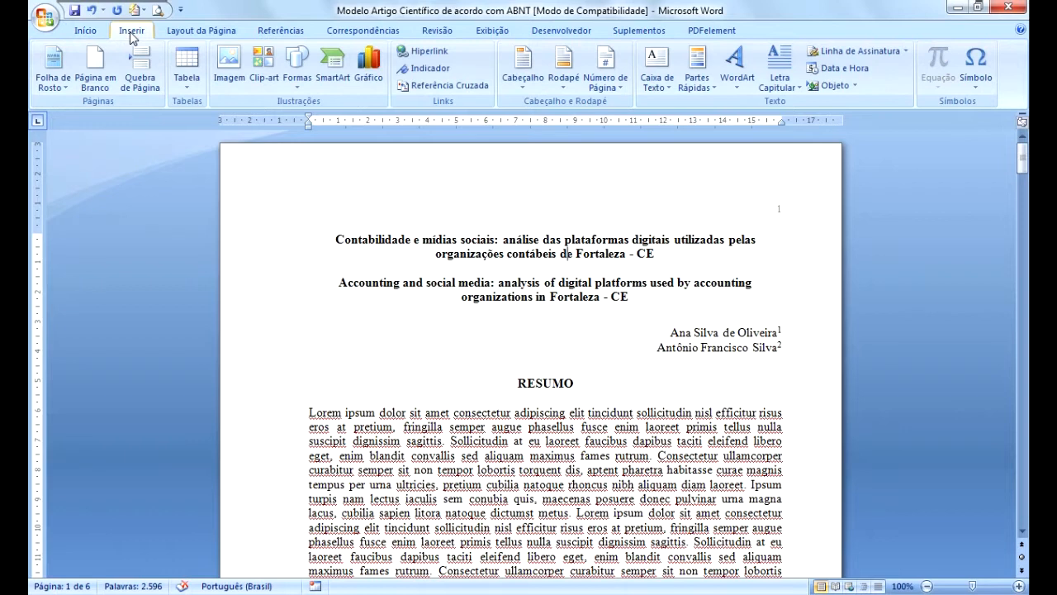
left_click(622, 89)
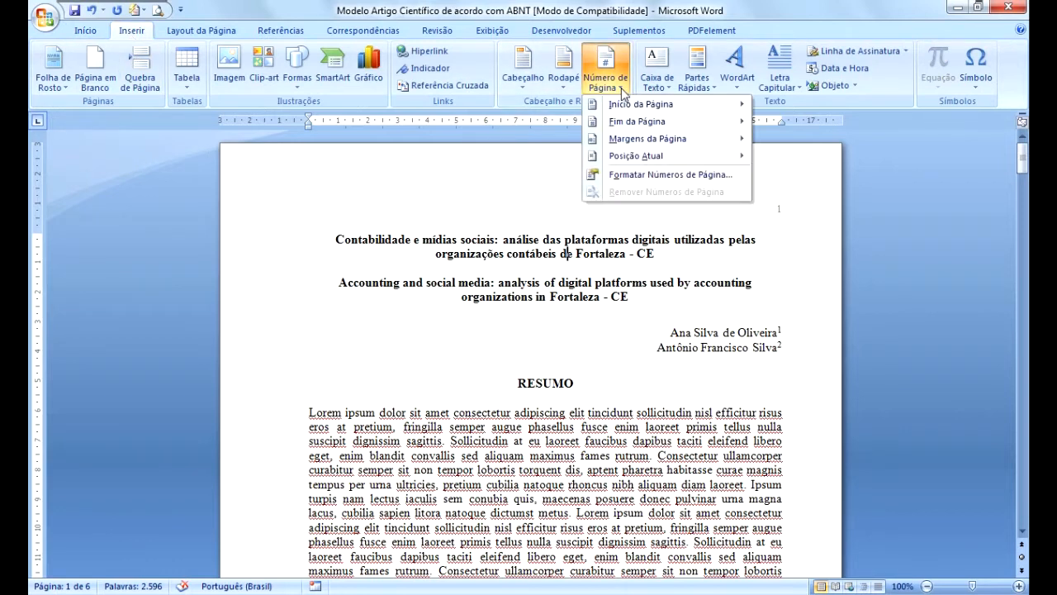
mouse_move(603, 105)
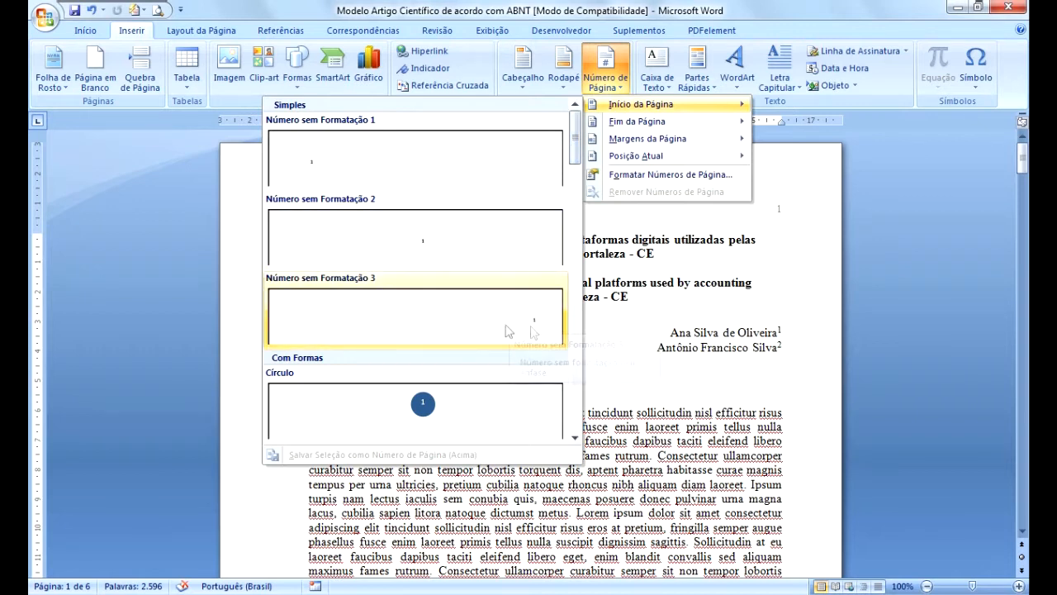
left_click(535, 327)
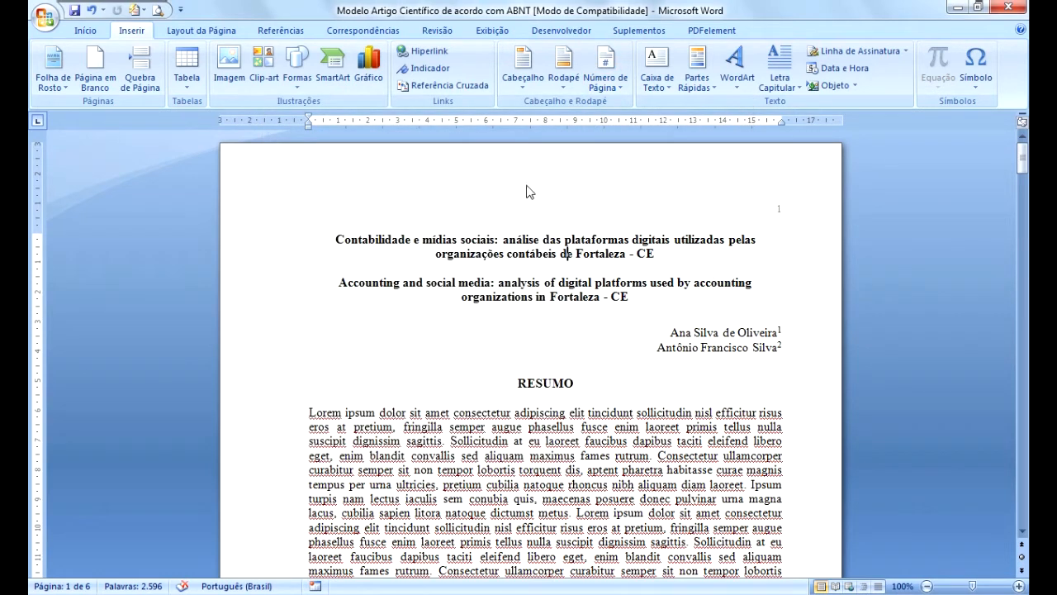
Check the font name and size of the page number in the header, and return to the body text.
double_click(734, 213)
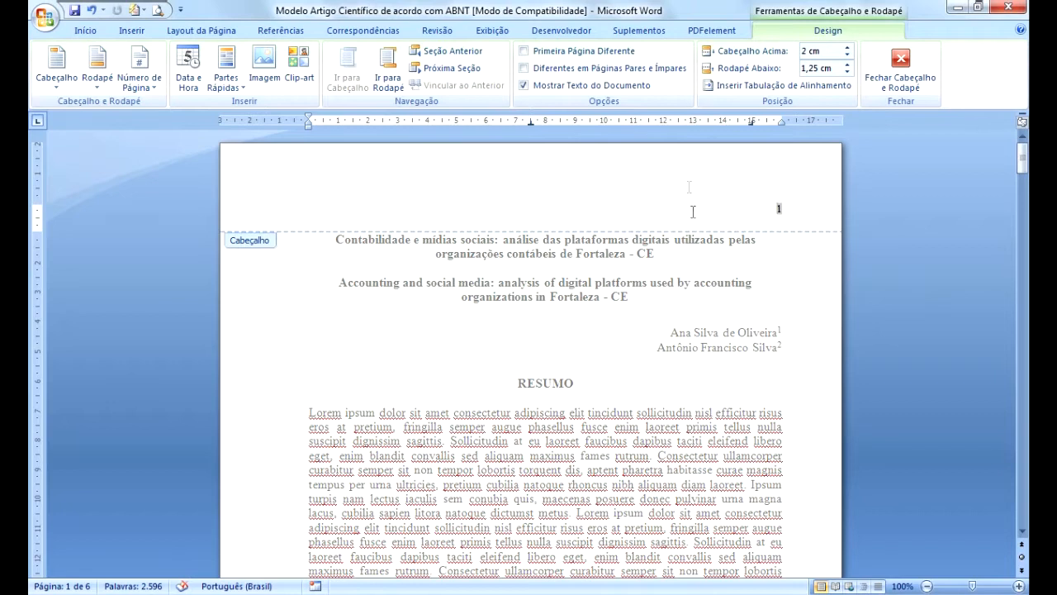
double_click(778, 209)
left_click_drag(779, 209, 782, 218)
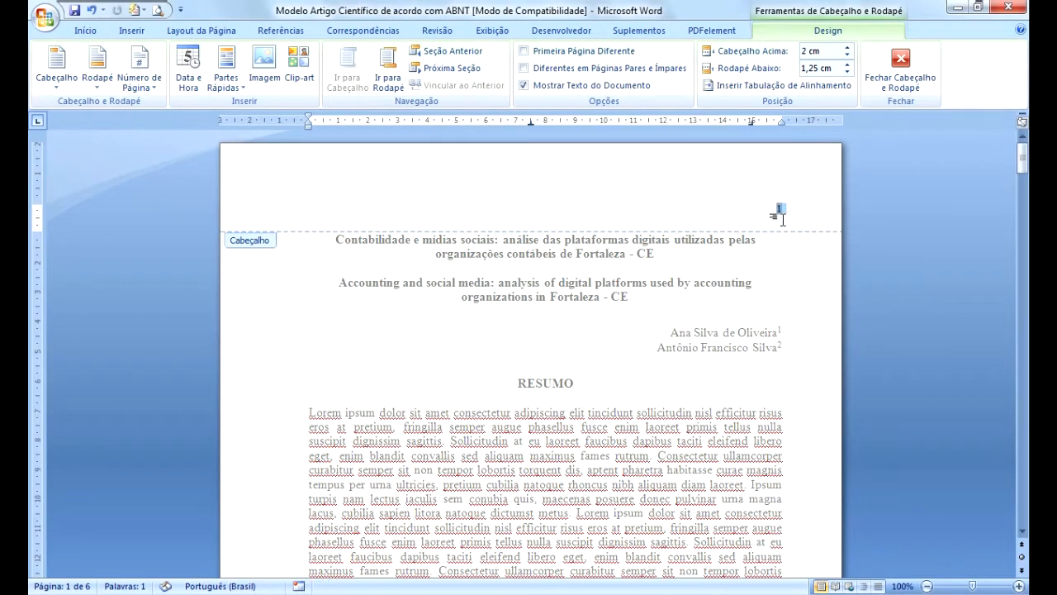
left_click(90, 33)
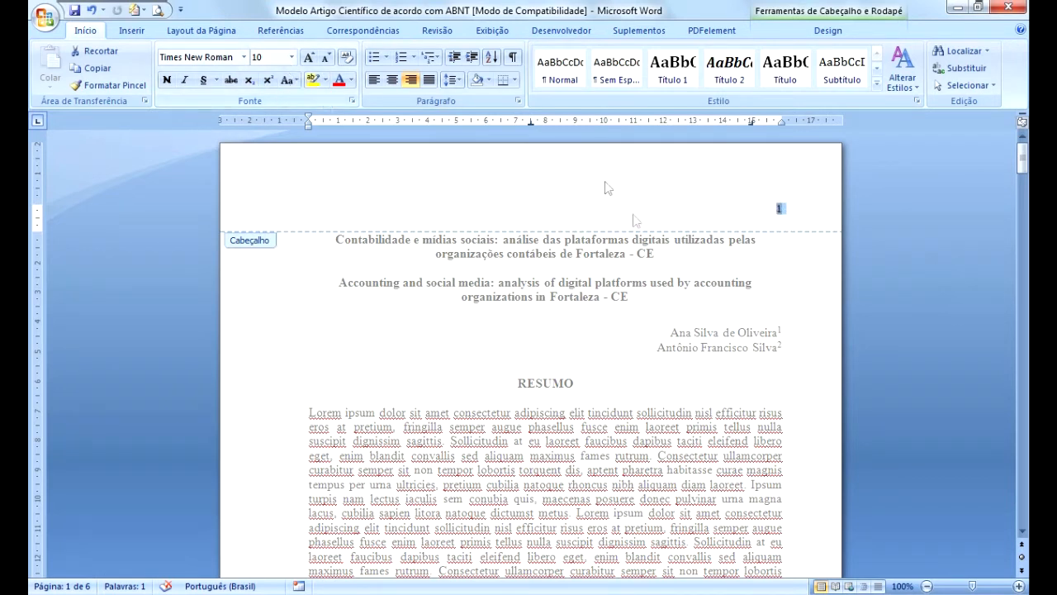
double_click(703, 259)
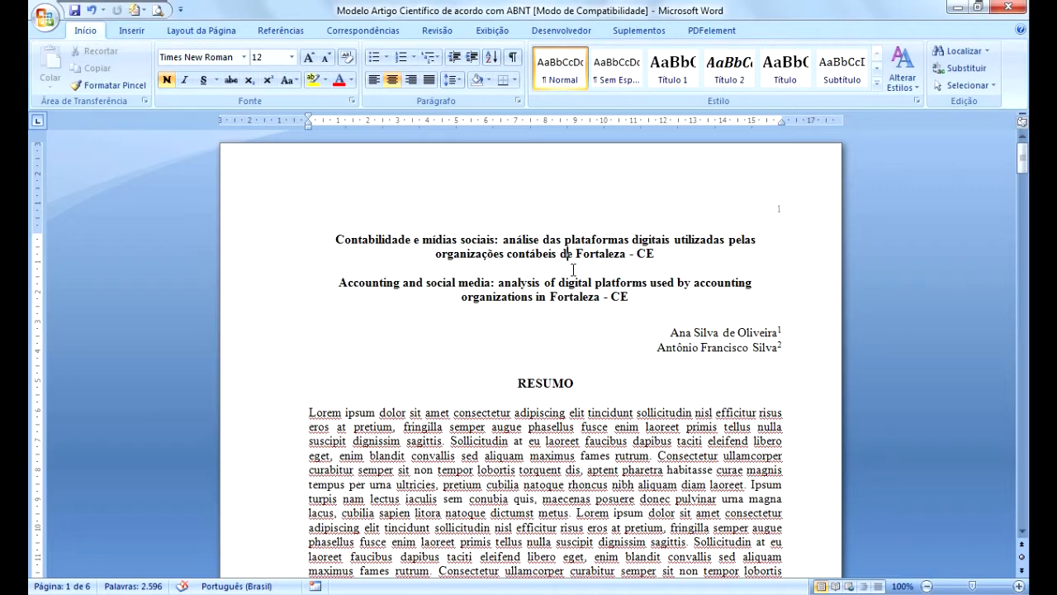
Examine the layout of the Resumo, Palavras-chave, Abstract and Keywords sections and the author footnotes.
scroll(549, 323, "down", 5)
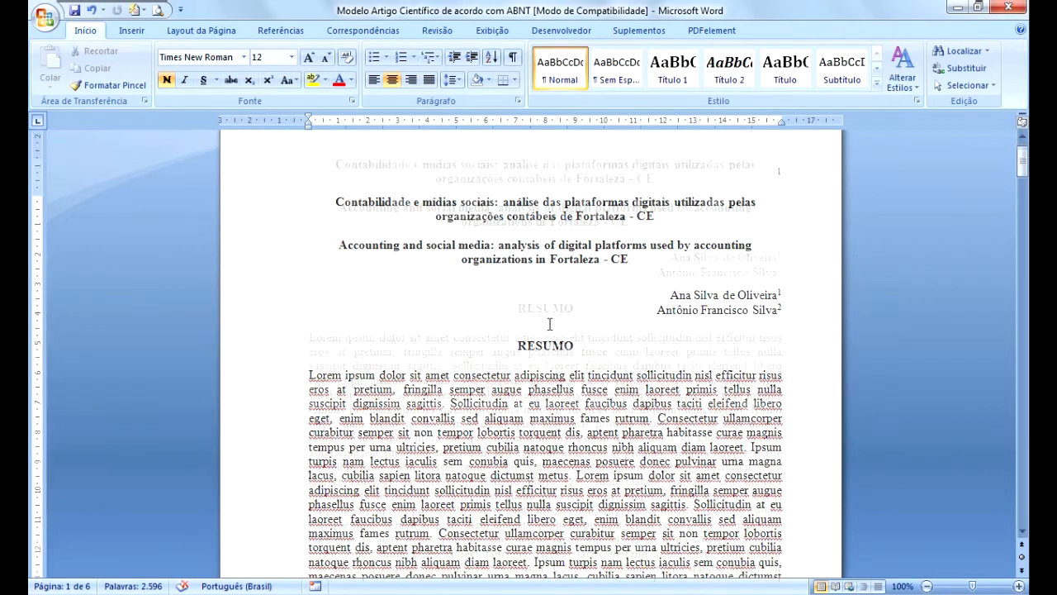
scroll(549, 323, "up", 4)
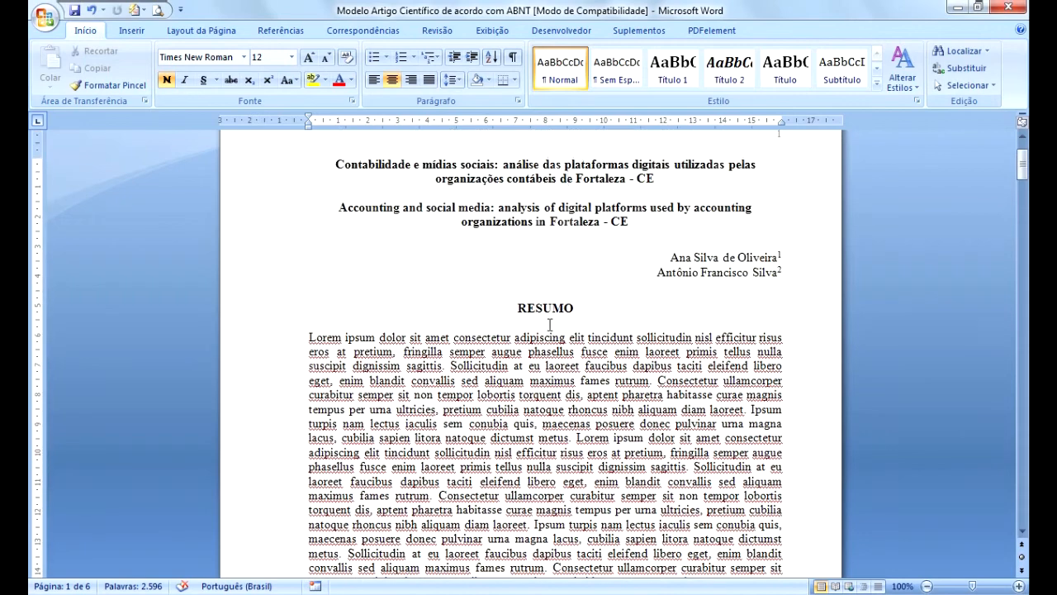
scroll(549, 322, "up", 1)
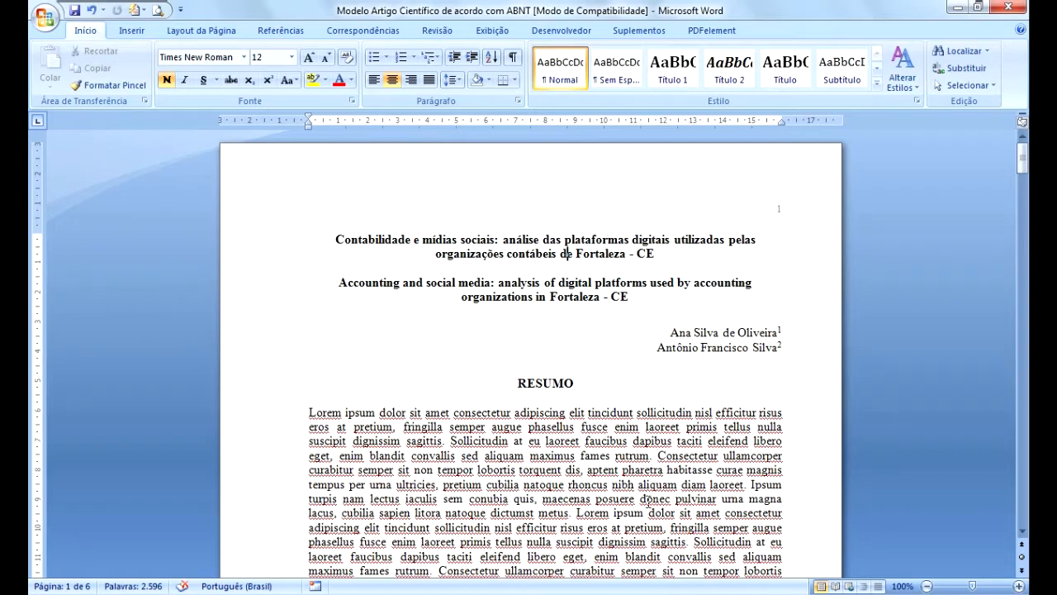
key("ctrl")
scroll(545, 478, "down", 8)
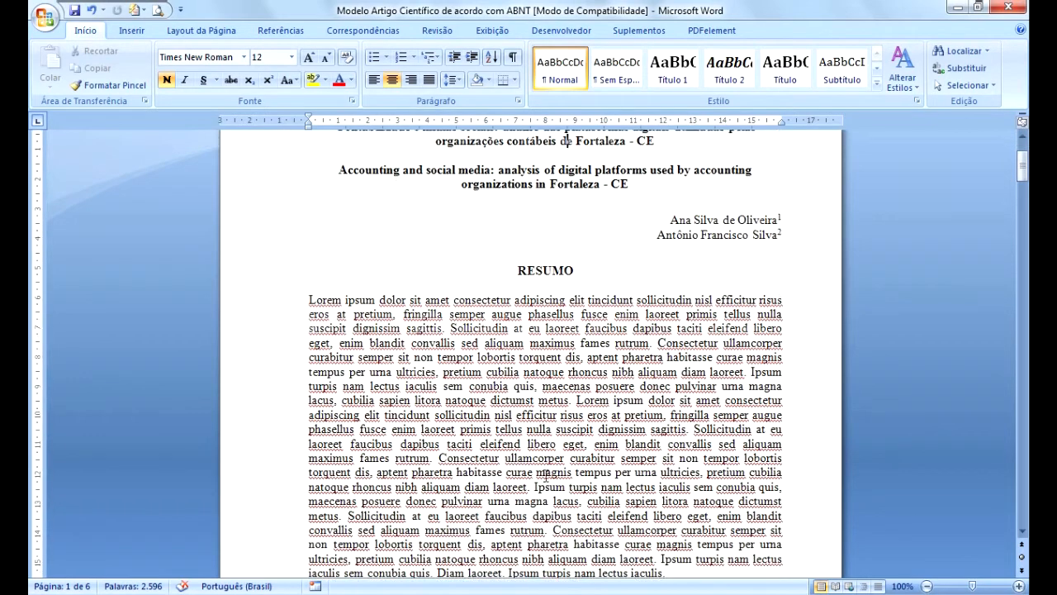
key("ctrl")
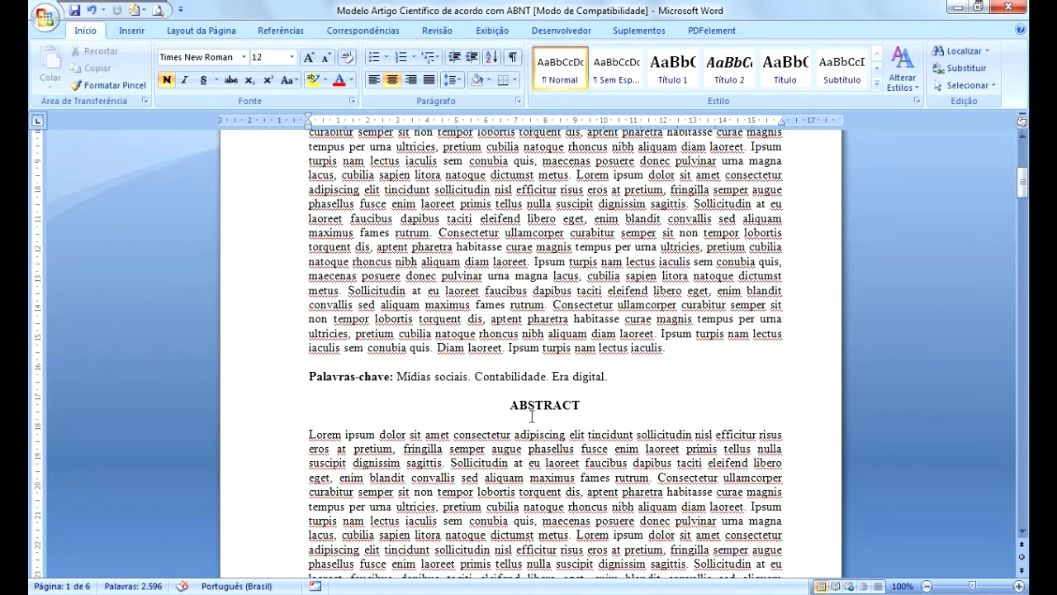
left_click(549, 471)
scroll(552, 464, "down", 10)
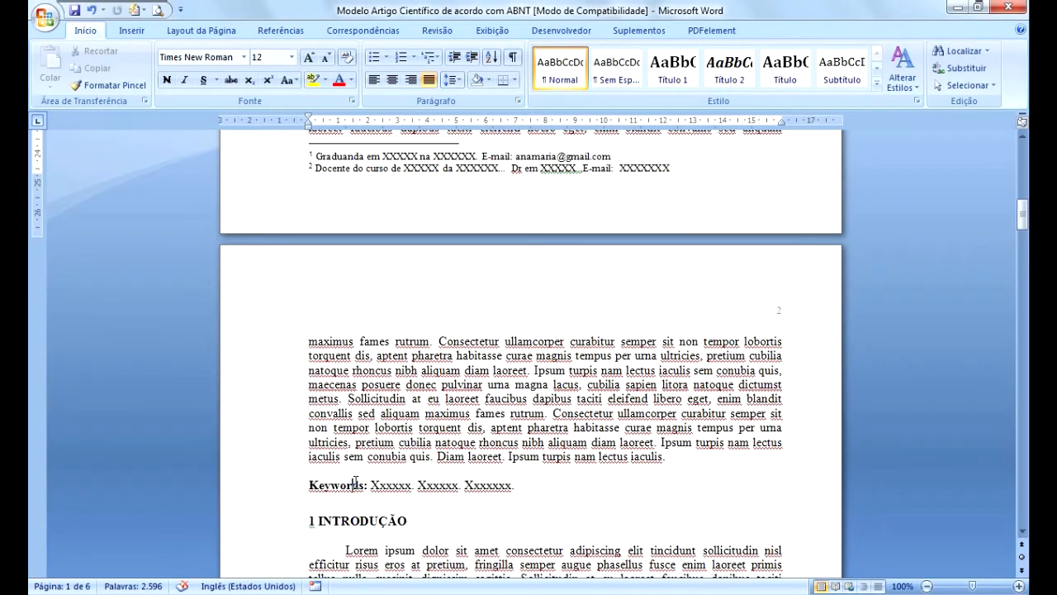
left_click(541, 421)
scroll(543, 417, "up", 7)
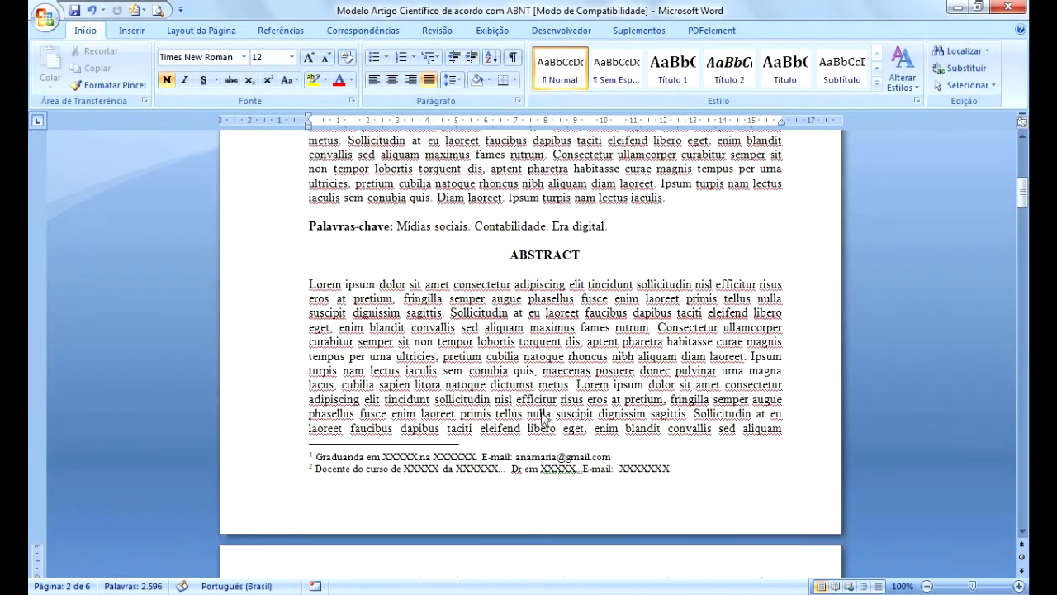
scroll(544, 417, "up", 10)
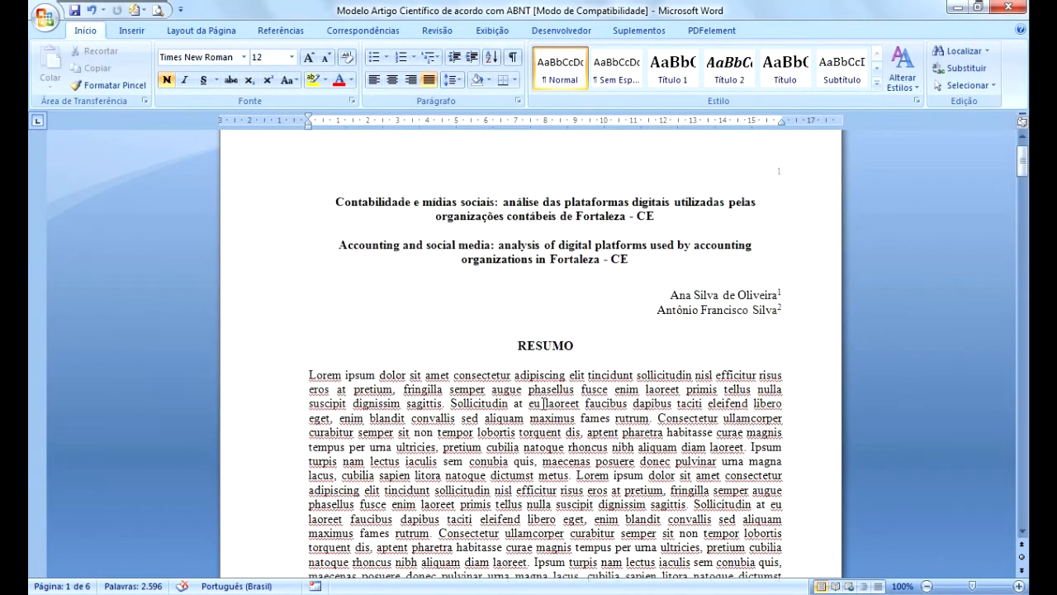
scroll(544, 403, "up", 1)
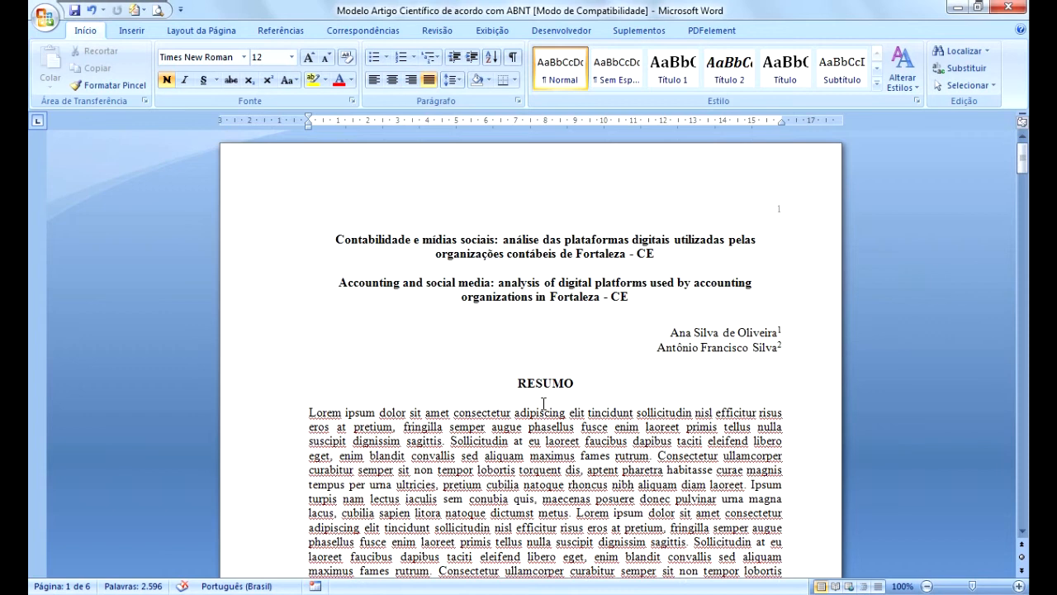
Examine the formatting of the Portuguese title, its subtitle after the colon, and the English title.
left_click(436, 253)
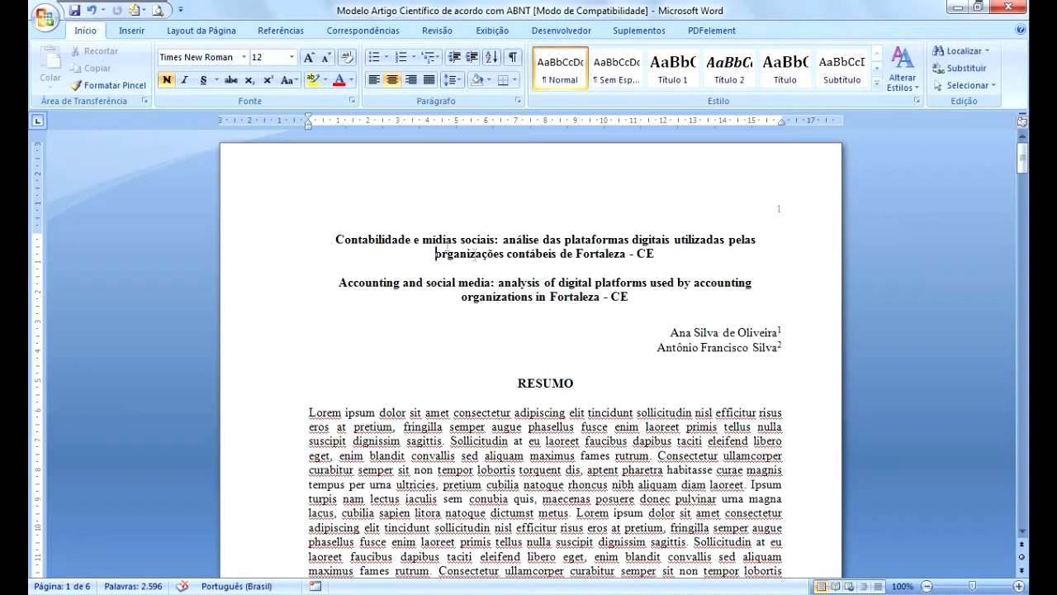
left_click_drag(330, 240, 659, 258)
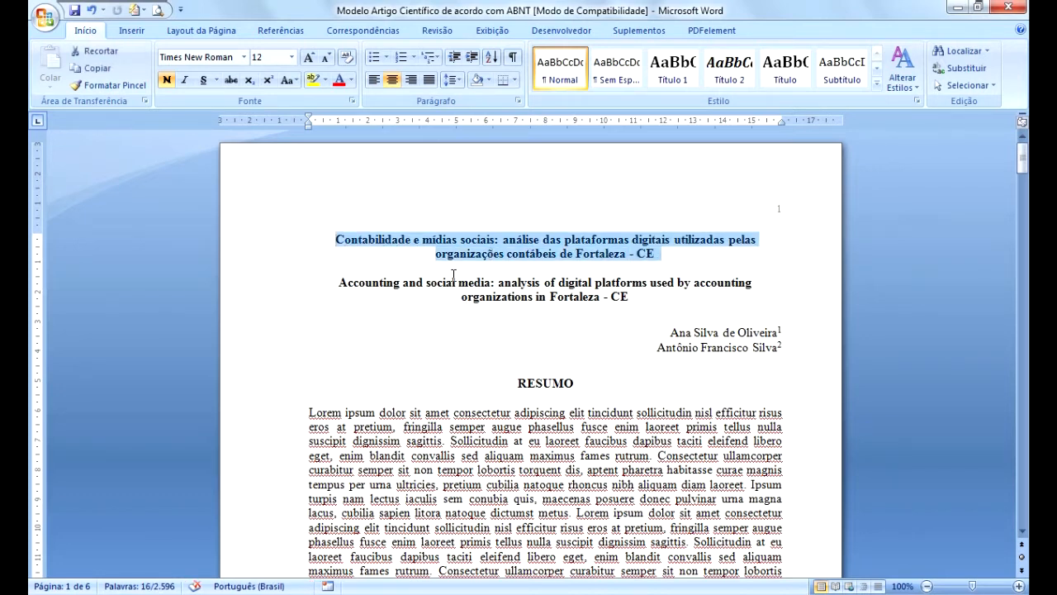
left_click(506, 246)
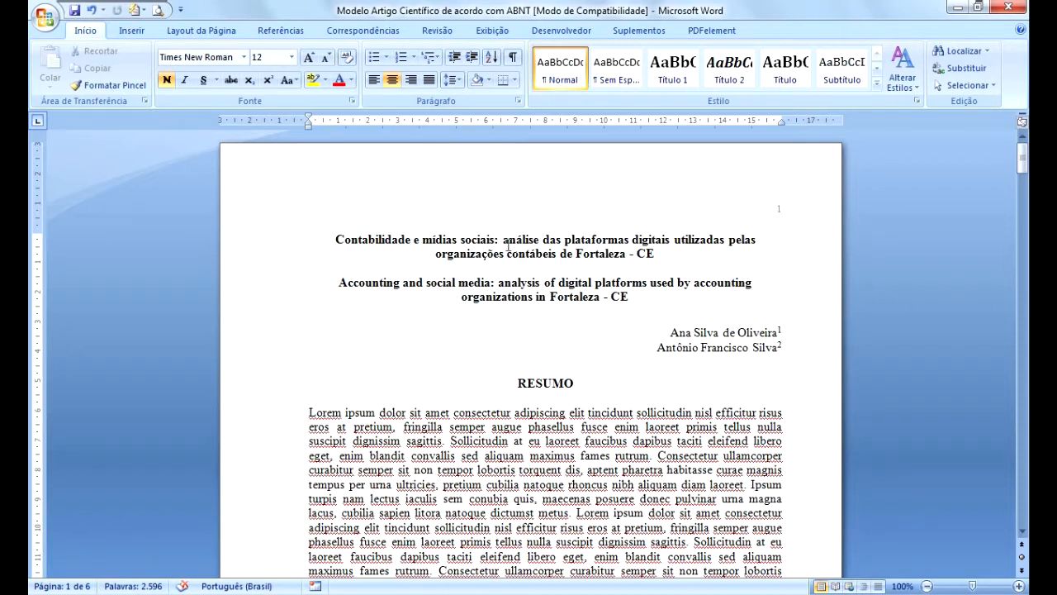
left_click_drag(502, 239, 669, 253)
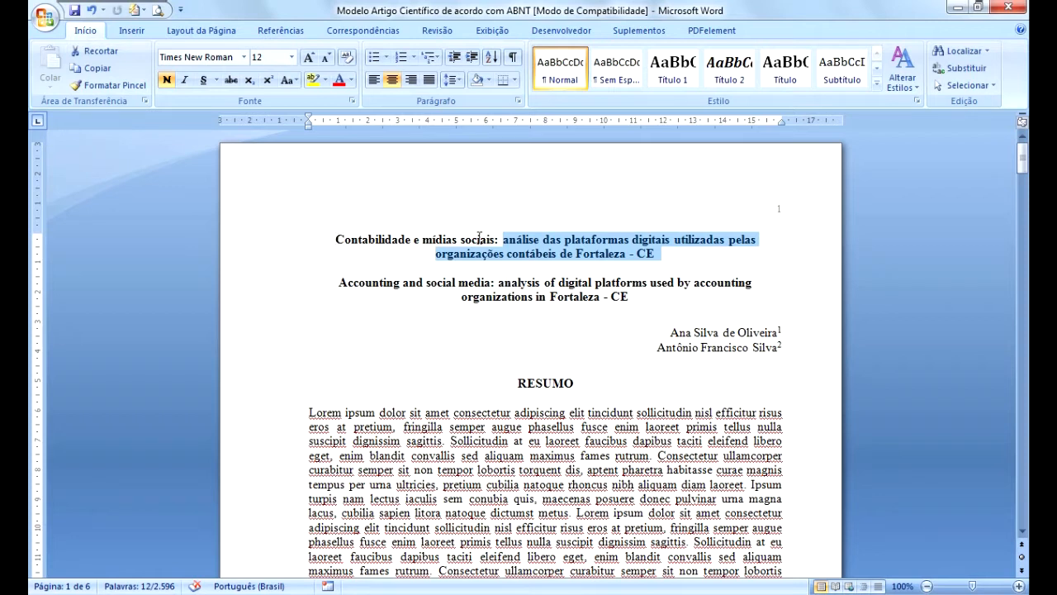
left_click(521, 263)
left_click_drag(336, 240, 663, 255)
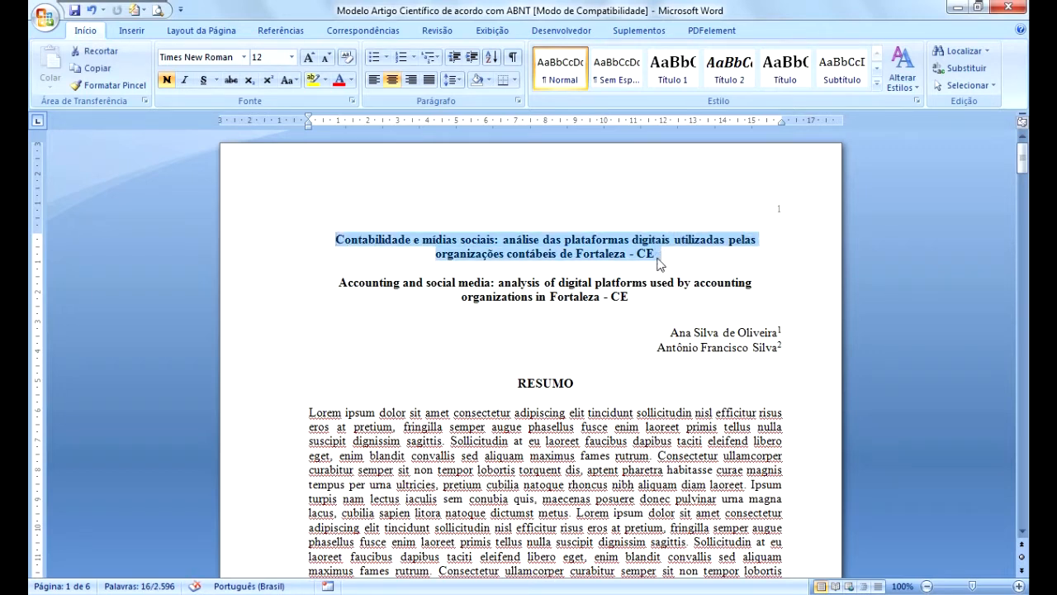
key("ctrl")
key("ctrl")
key("ctrl")
key("ctrl")
left_click(559, 269)
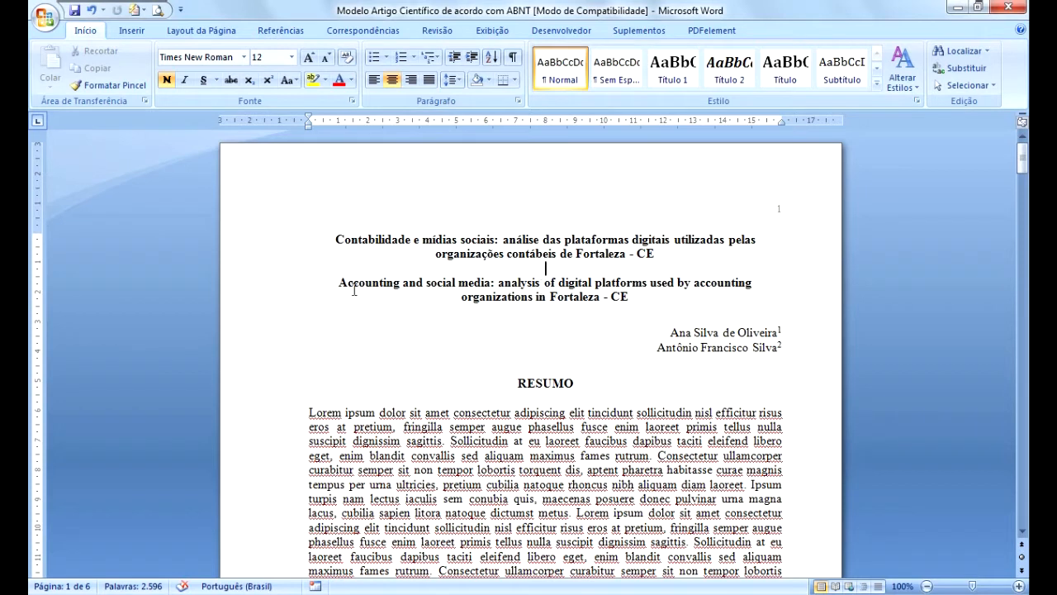
left_click_drag(337, 282, 631, 296)
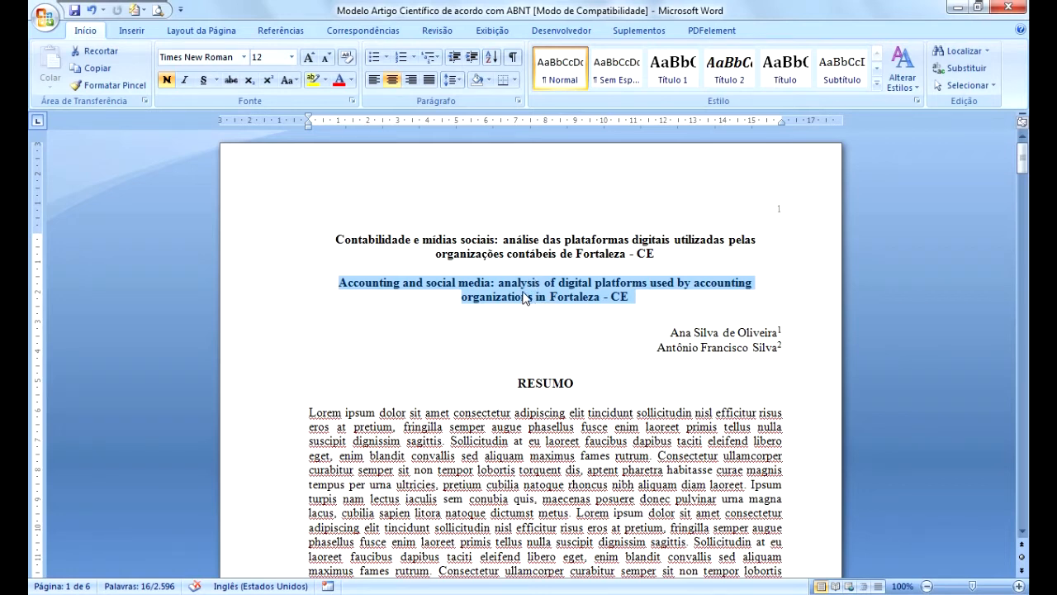
left_click(524, 303)
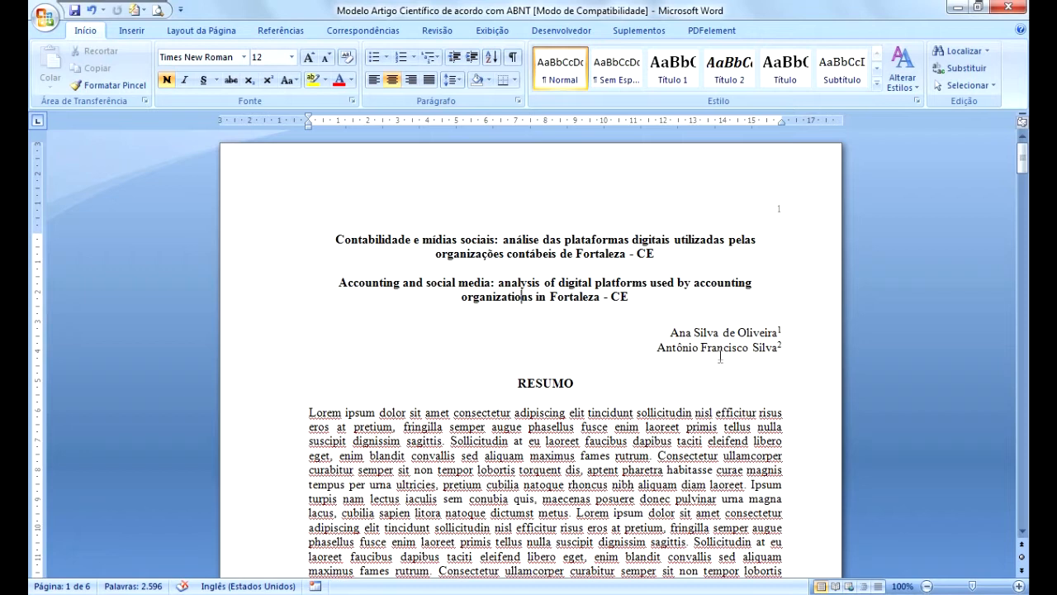
Show the footnote commands and examine the first author's footnote mark and its note at the foot of page 1.
key("alt+s")
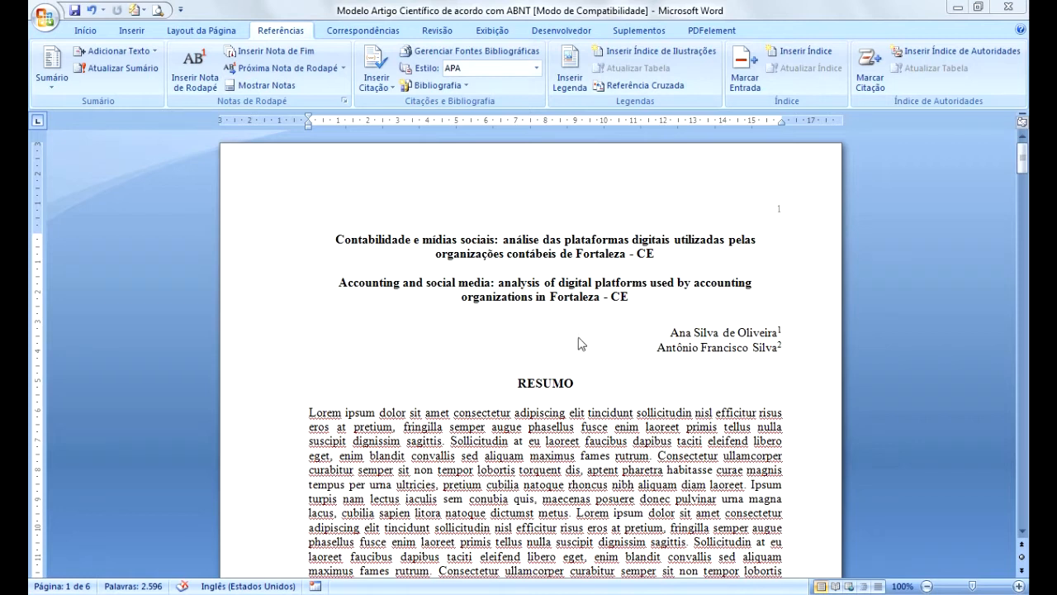
left_click(468, 350)
left_click(783, 337)
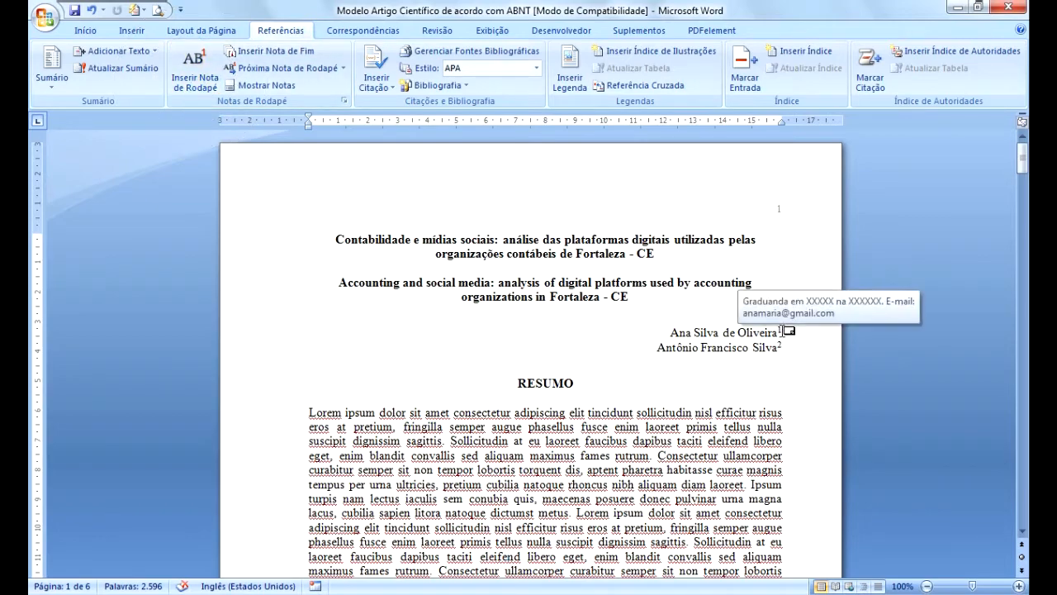
scroll(508, 555, "down", 15)
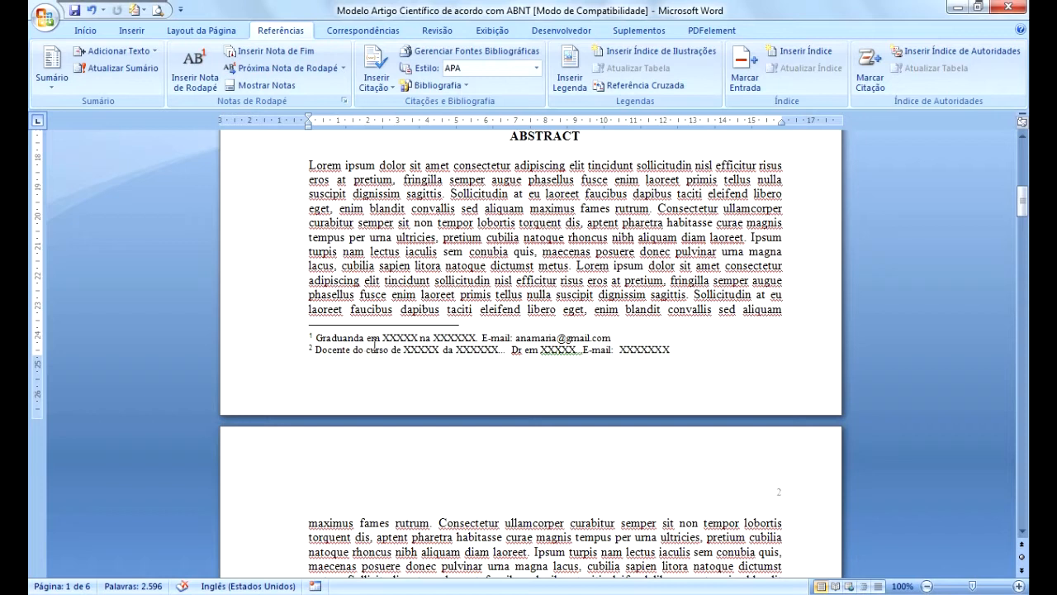
left_click(454, 338)
left_click(565, 340)
left_click_drag(1022, 202, 1022, 159)
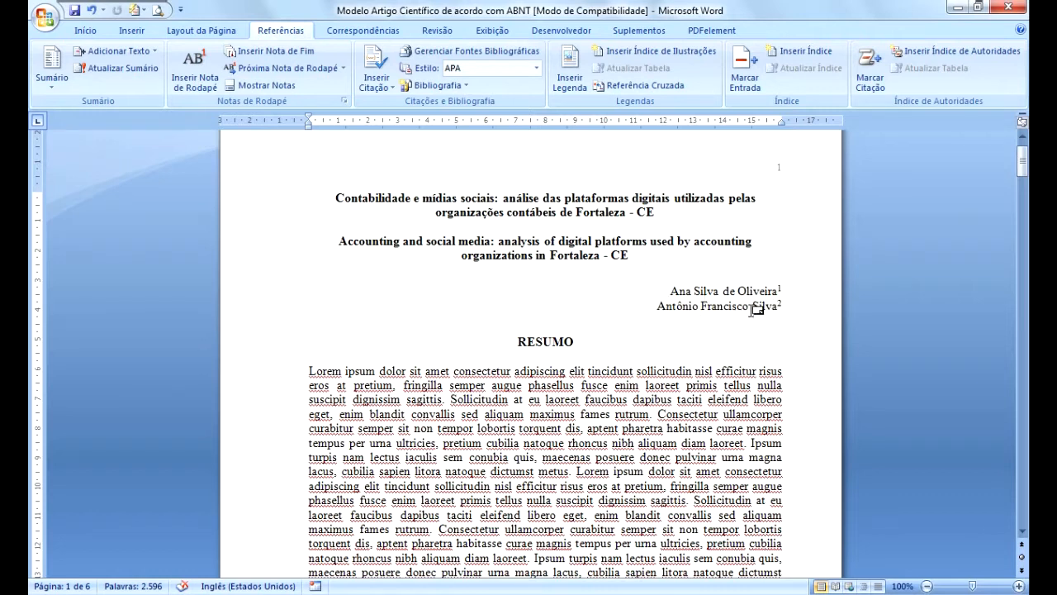
Examine the second author's footnote mark and the course, institution, degree and e-mail parts of the matching note.
mouse_move(754, 309)
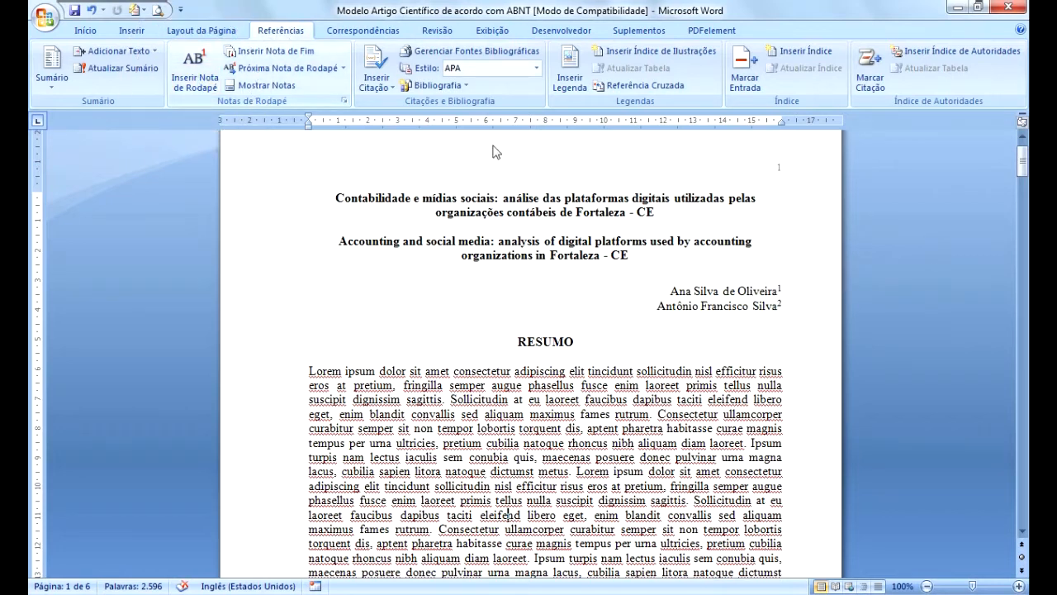
left_click_drag(1023, 171, 1023, 204)
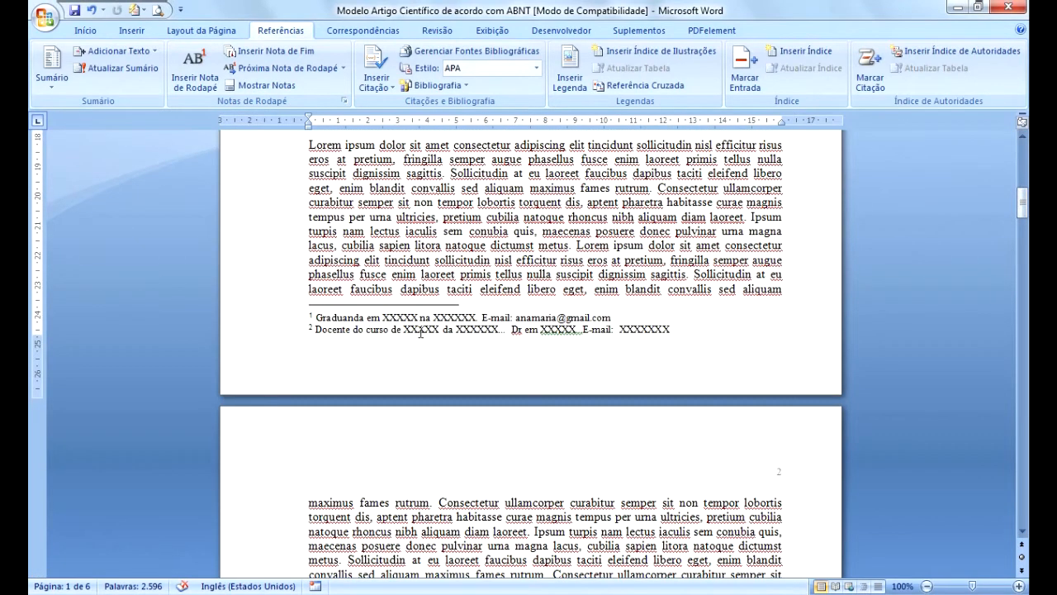
left_click(484, 330)
left_click(531, 332)
left_click(530, 332)
left_click(558, 334)
left_click(654, 332)
mouse_move(1024, 206)
left_mouse_down()
mouse_move(1024, 192)
mouse_move(1024, 206)
left_mouse_up()
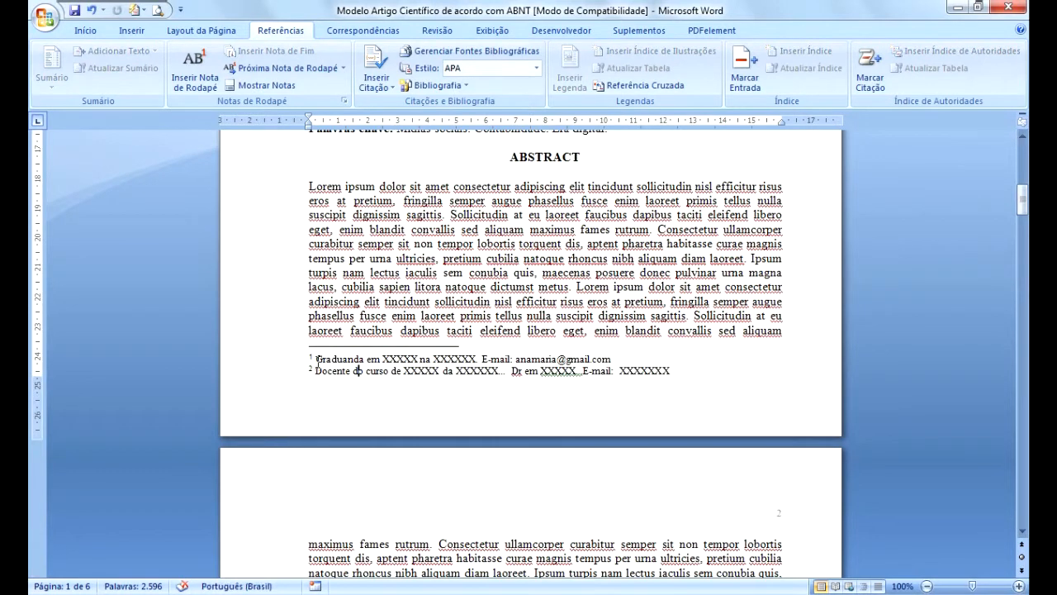
Check the font name and size of both author footnotes.
left_click_drag(316, 359, 685, 372)
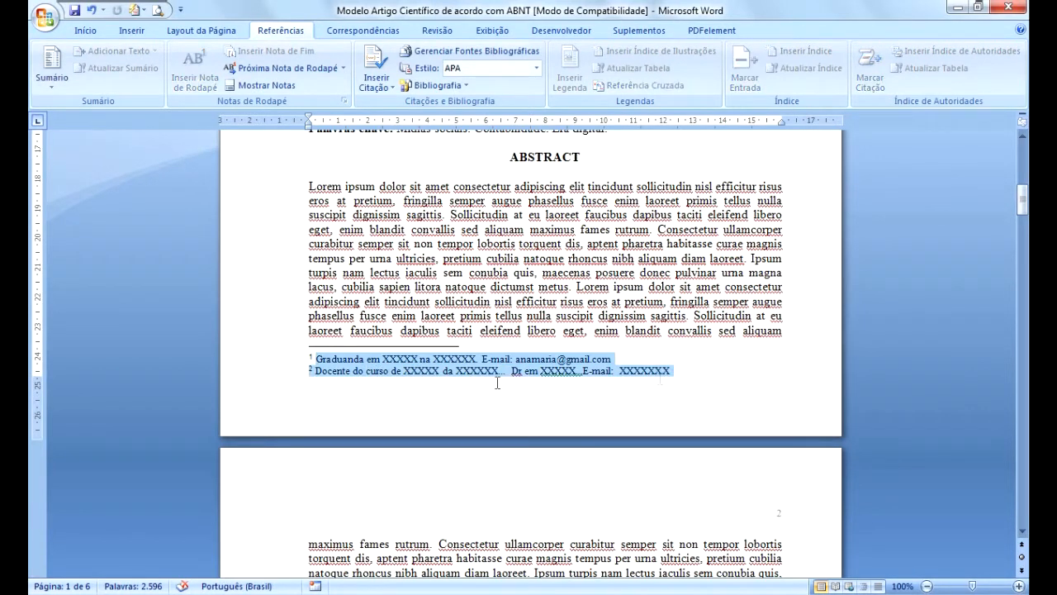
left_click(130, 33)
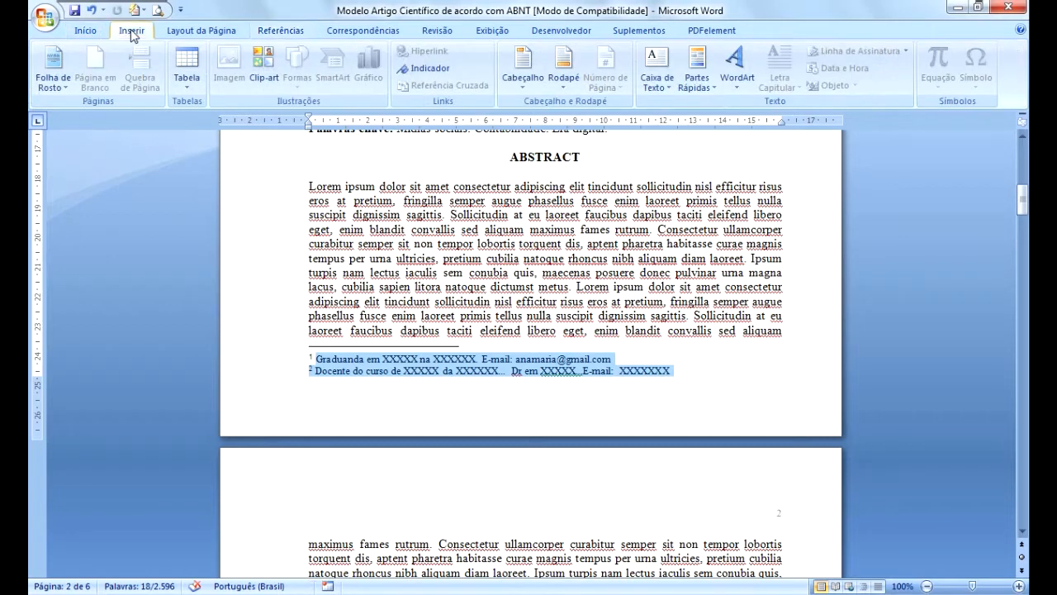
left_click(92, 33)
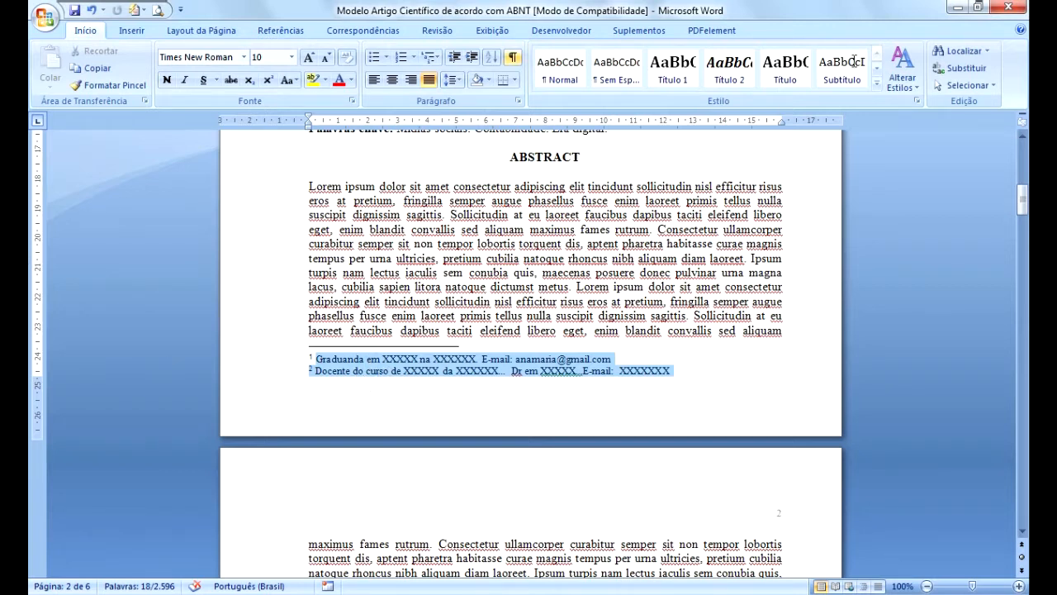
Examine the RESUMO heading's formatting and the blank lines before and after it on page 1.
left_click_drag(1023, 200, 1022, 155)
left_click(598, 363)
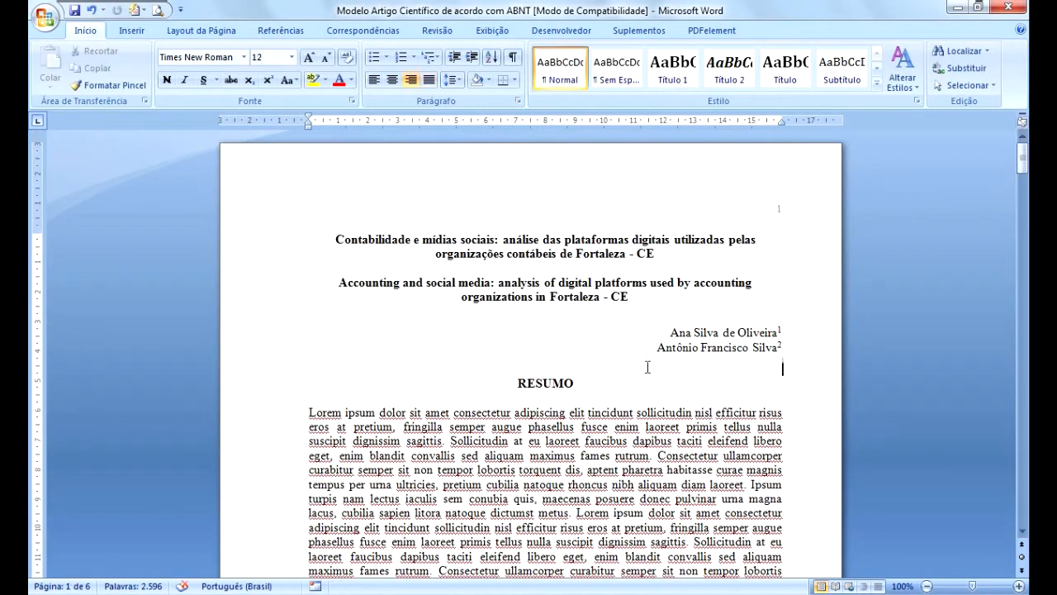
key("ctrl+g")
left_click(529, 385)
double_click(521, 383)
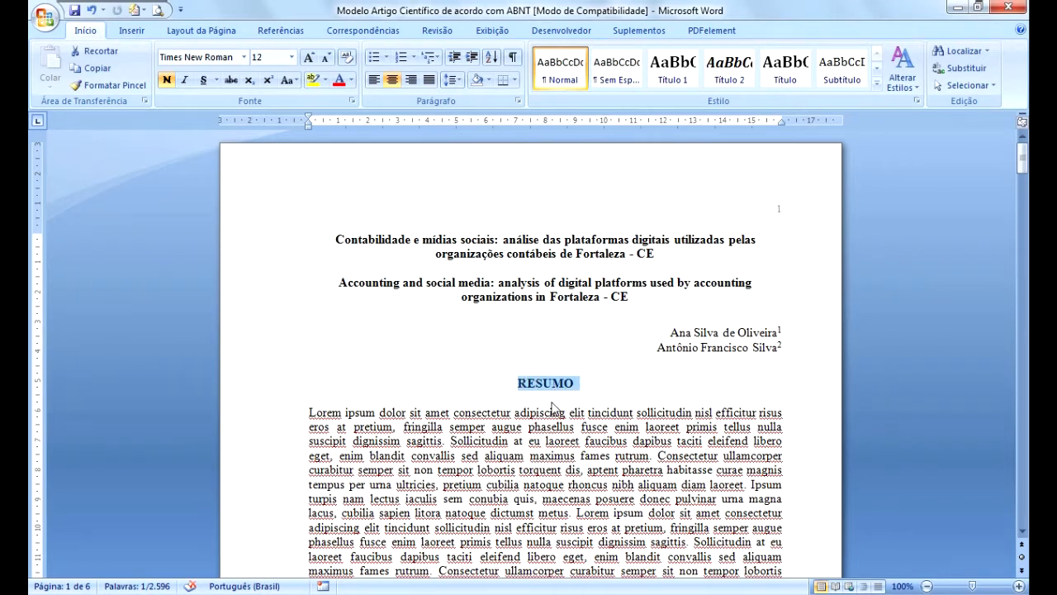
left_click(555, 402)
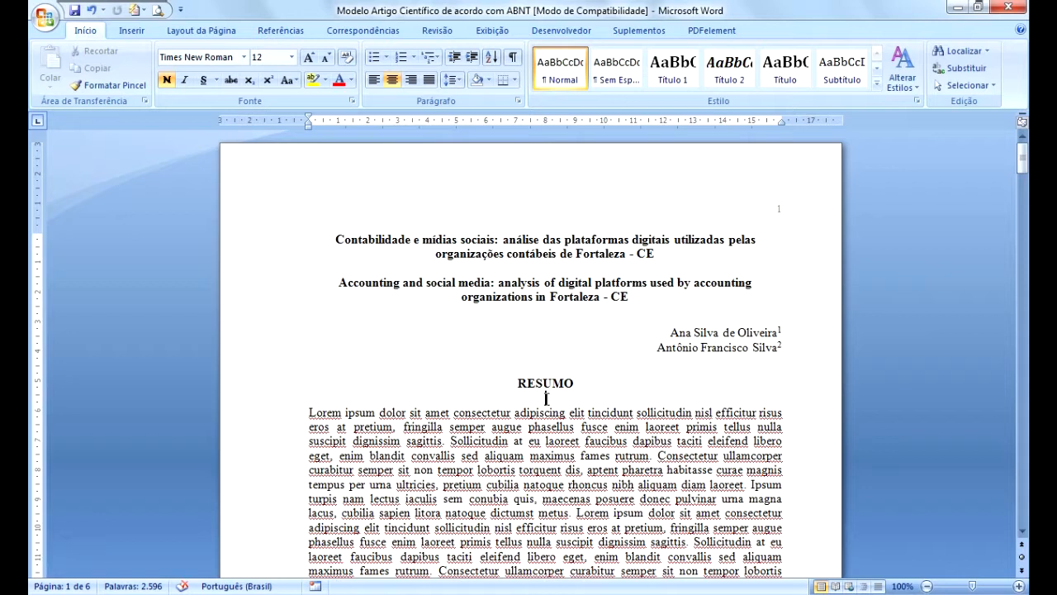
left_click(545, 400)
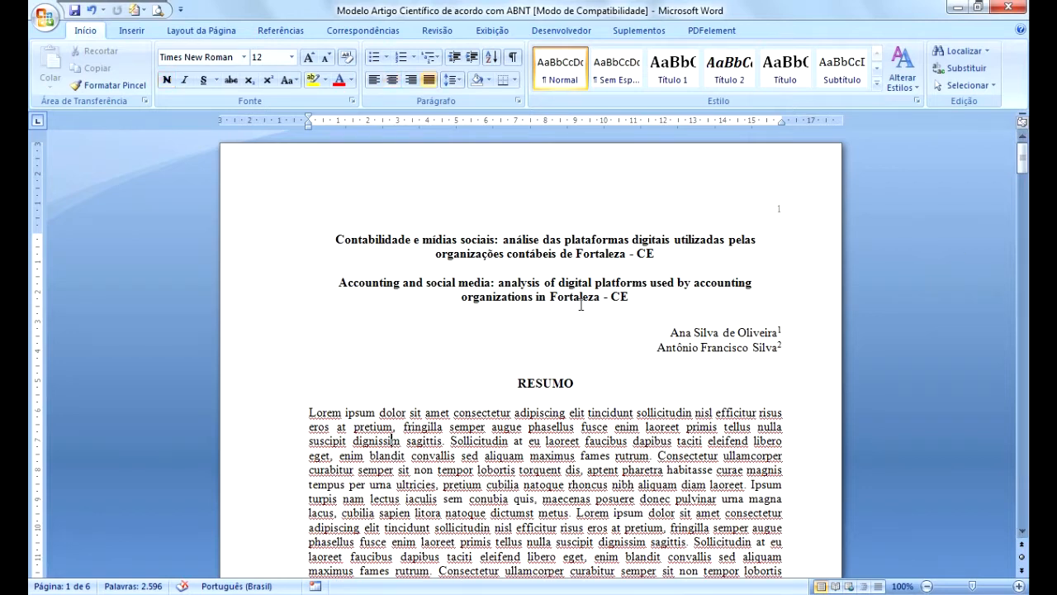
Count the words of the whole Resumo paragraph, and close the statistics.
left_click_drag(1022, 162, 1028, 180)
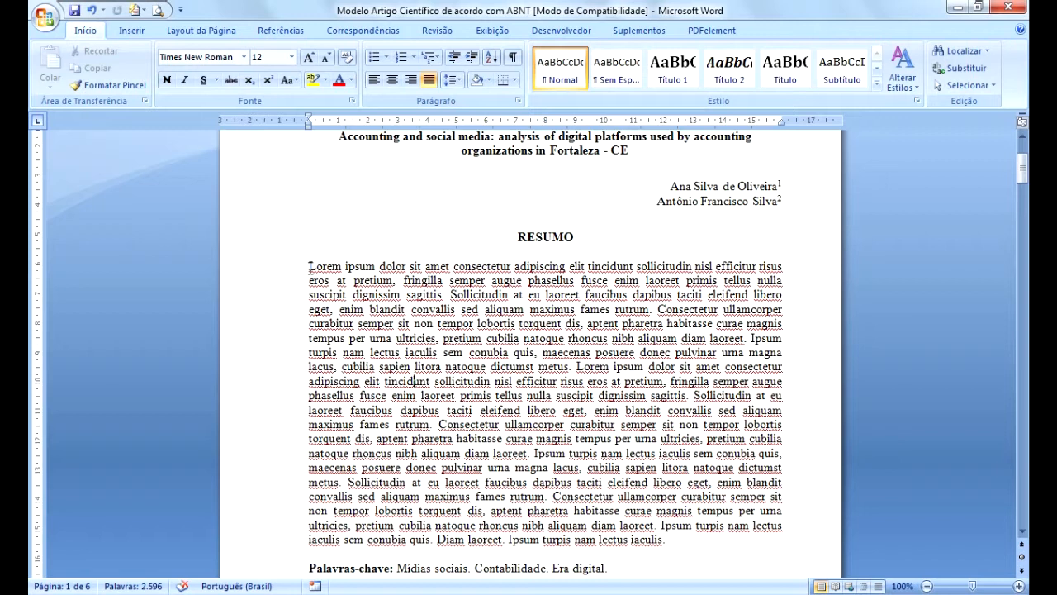
left_click_drag(309, 266, 700, 554)
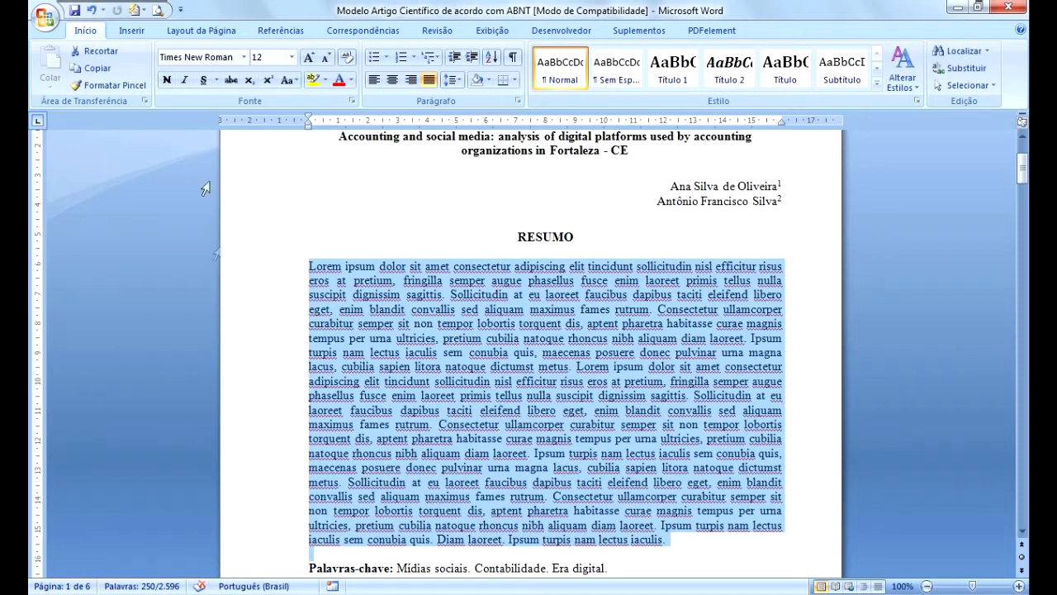
left_click(445, 37)
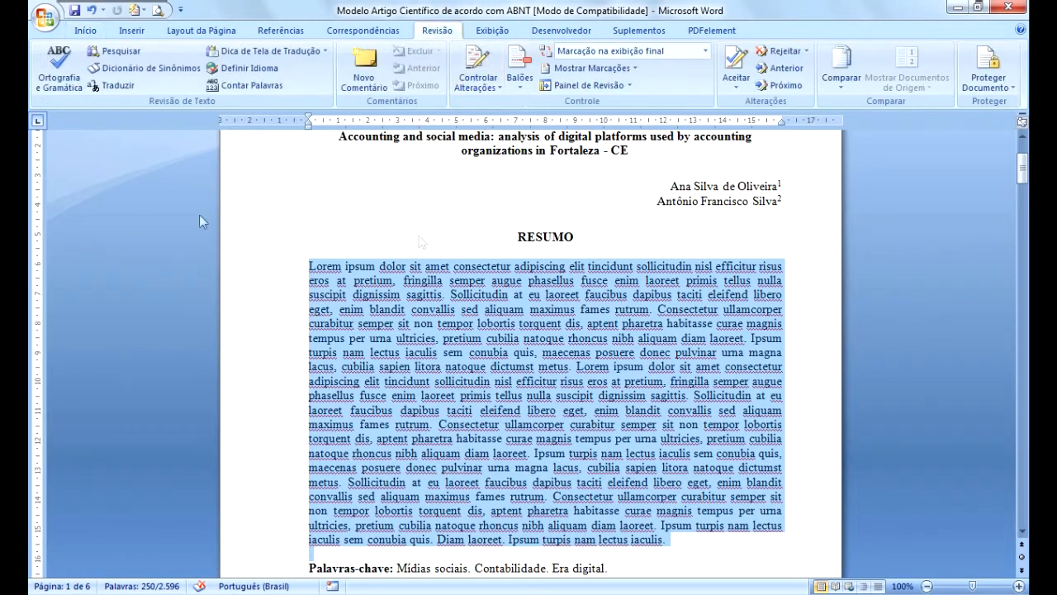
left_click(255, 91)
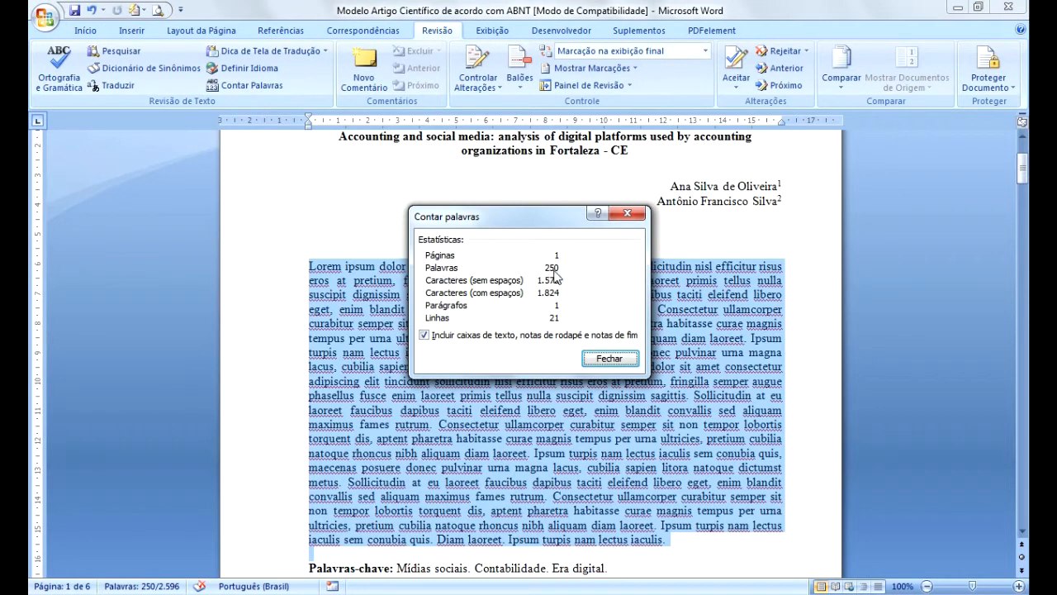
left_click(613, 360)
left_click(492, 395)
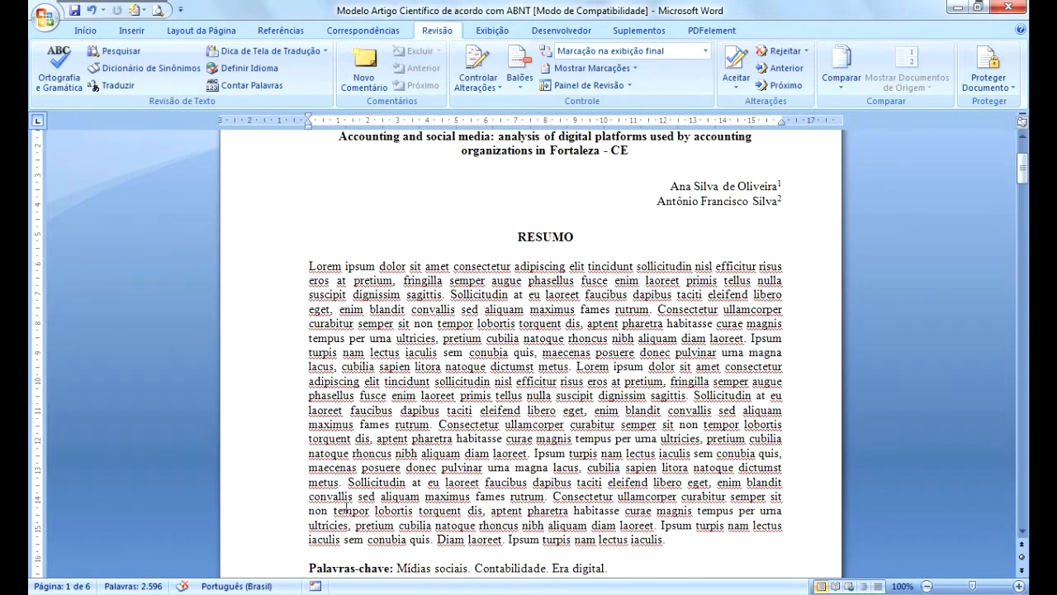
Examine the Palavras-chave line, its punctuation between terms, and the Resumo paragraph above it.
scroll(337, 510, "down", 2)
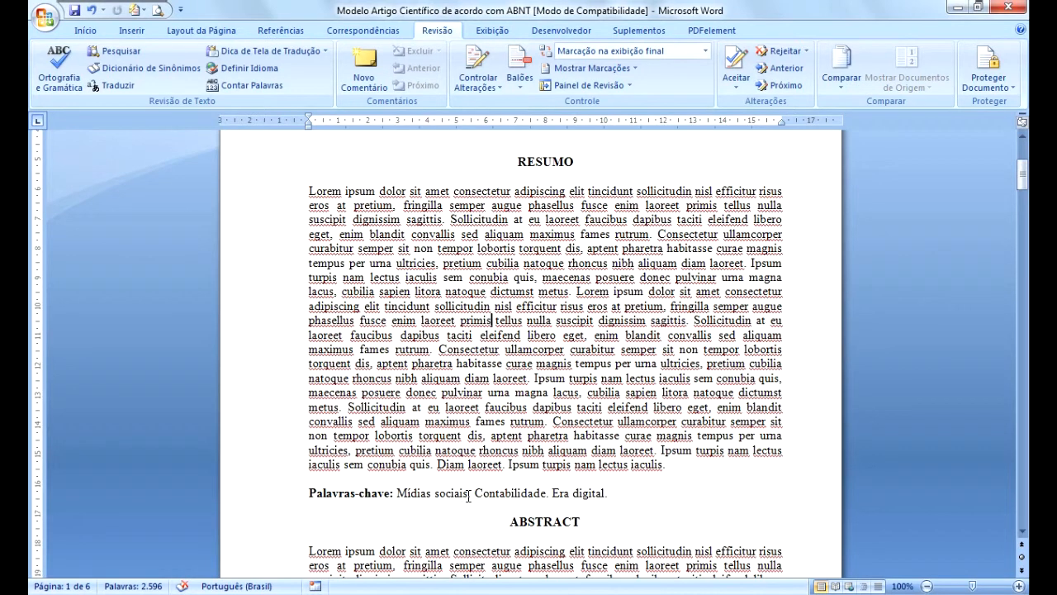
left_click(611, 494)
left_click(607, 495)
left_click_drag(307, 191, 670, 466)
left_click(578, 487)
scroll(615, 464, "down", 4)
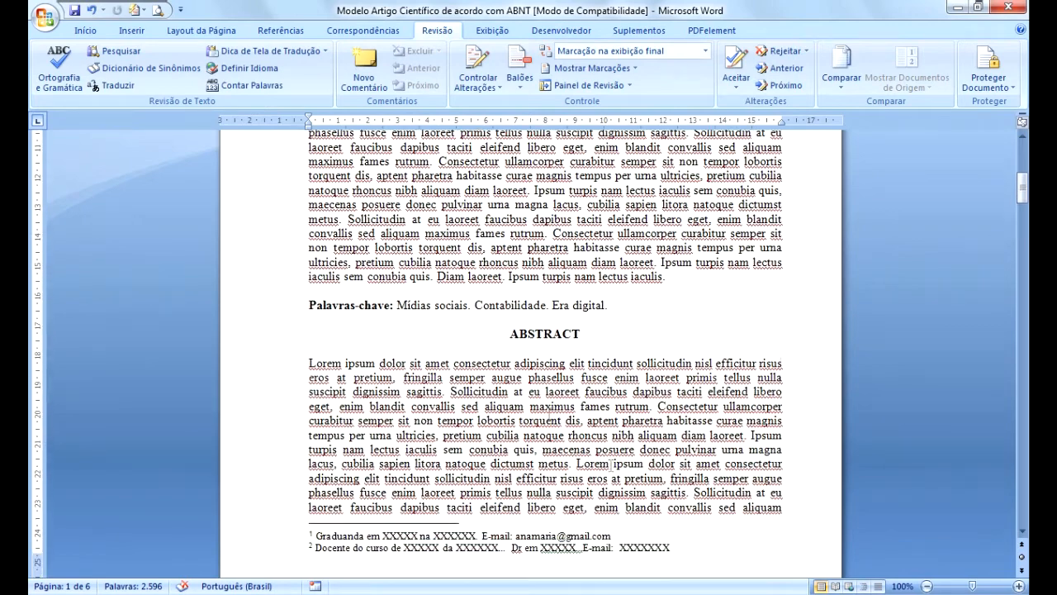
Examine the ABSTRACT heading, its text and the Keywords line, down to the start of 1 INTRODUÇÃO.
left_click_drag(509, 334, 608, 340)
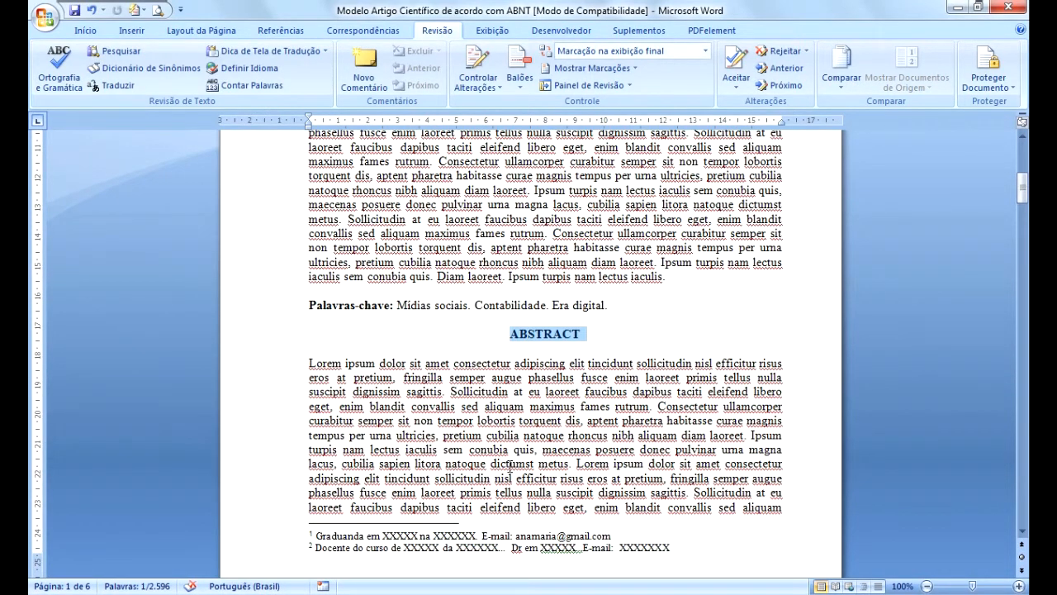
scroll(510, 466, "up", 2)
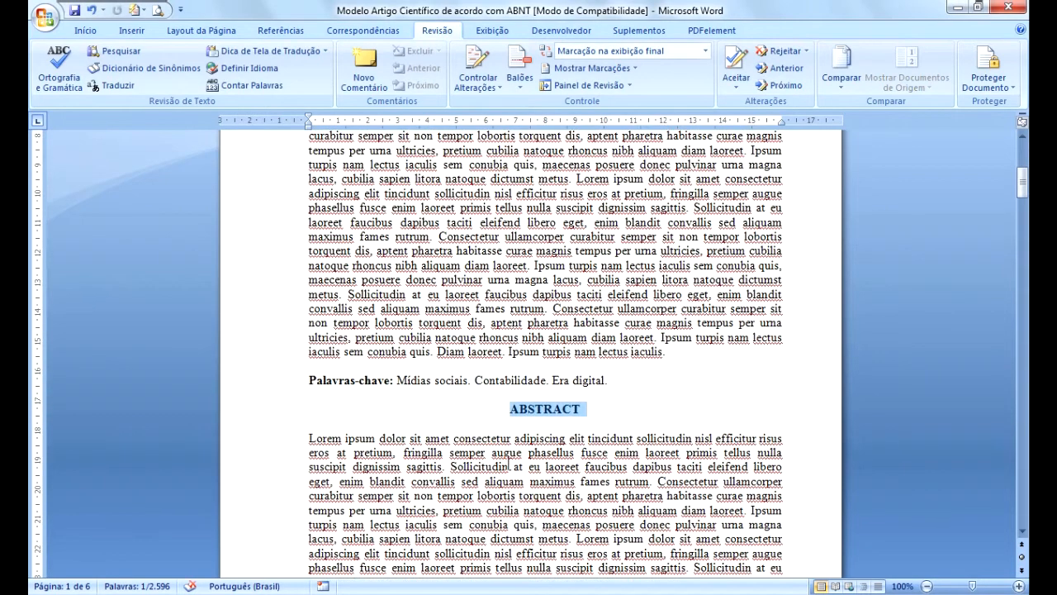
scroll(506, 462, "up", 1)
scroll(506, 462, "down", 2)
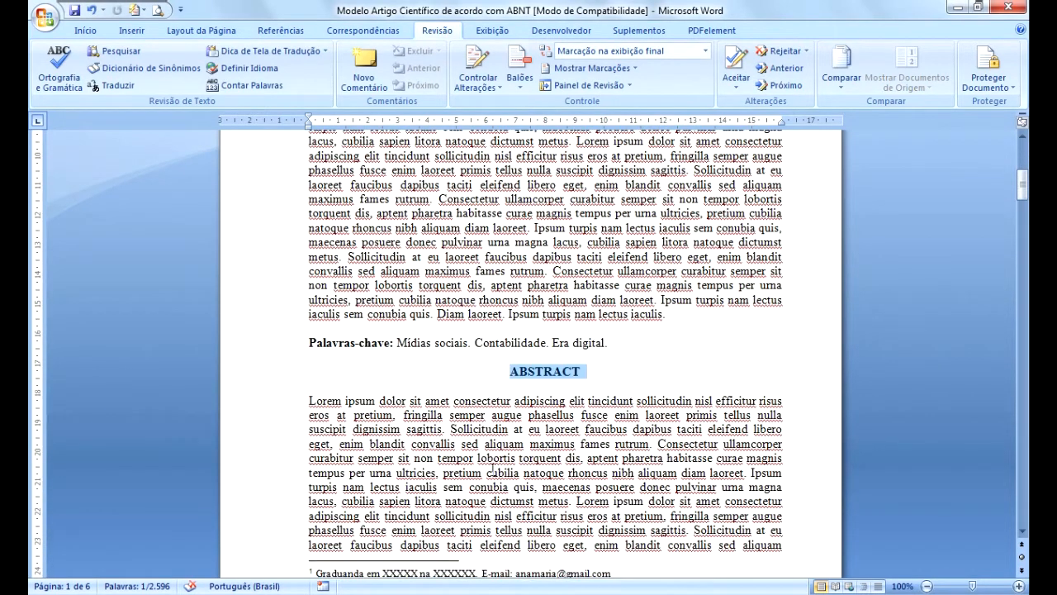
key("Right")
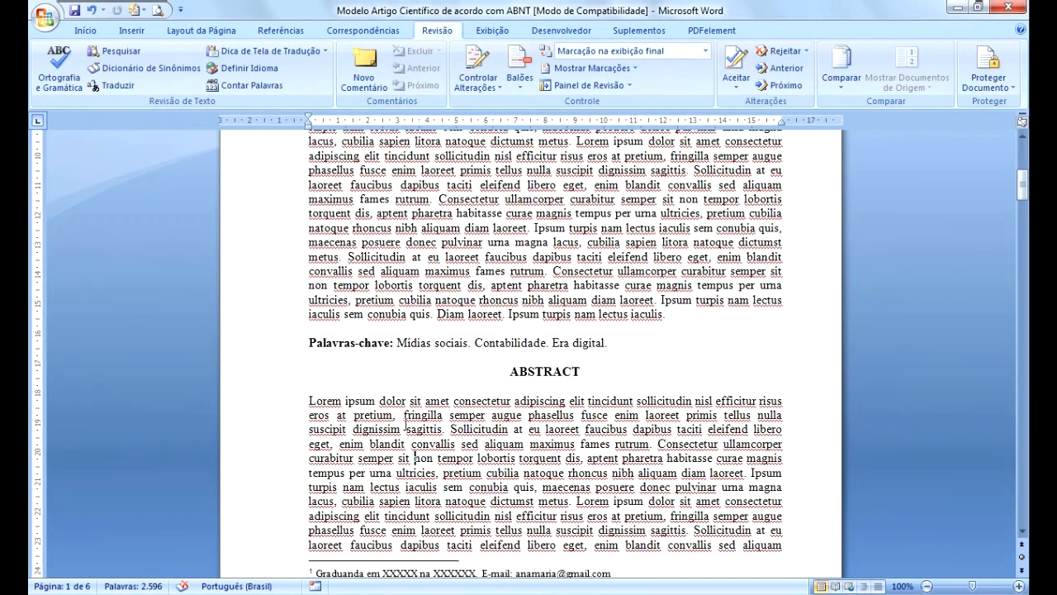
scroll(405, 425, "down", 3)
scroll(406, 411, "down", 3)
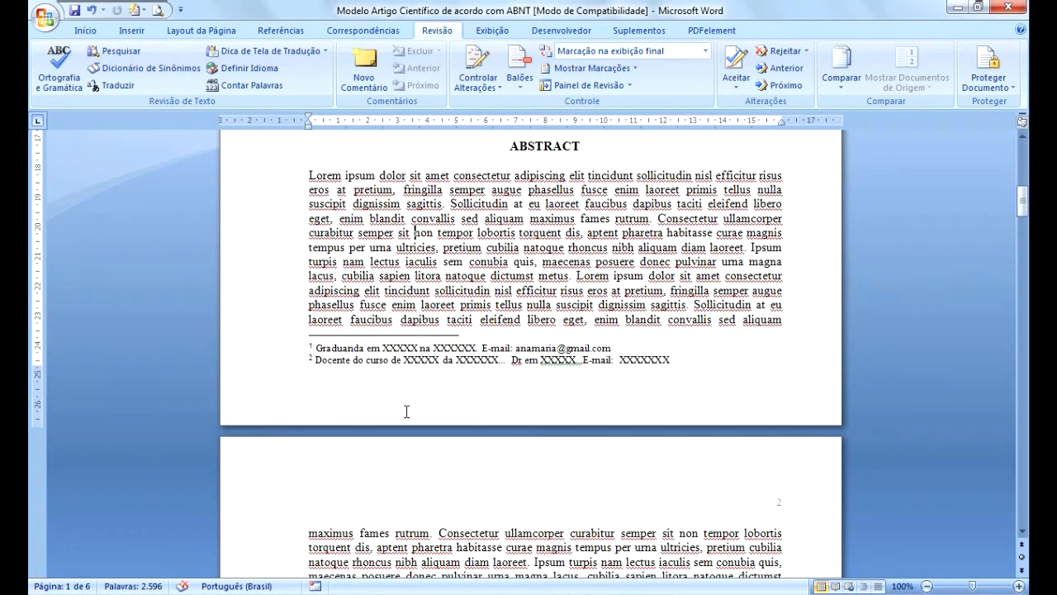
scroll(406, 411, "down", 9)
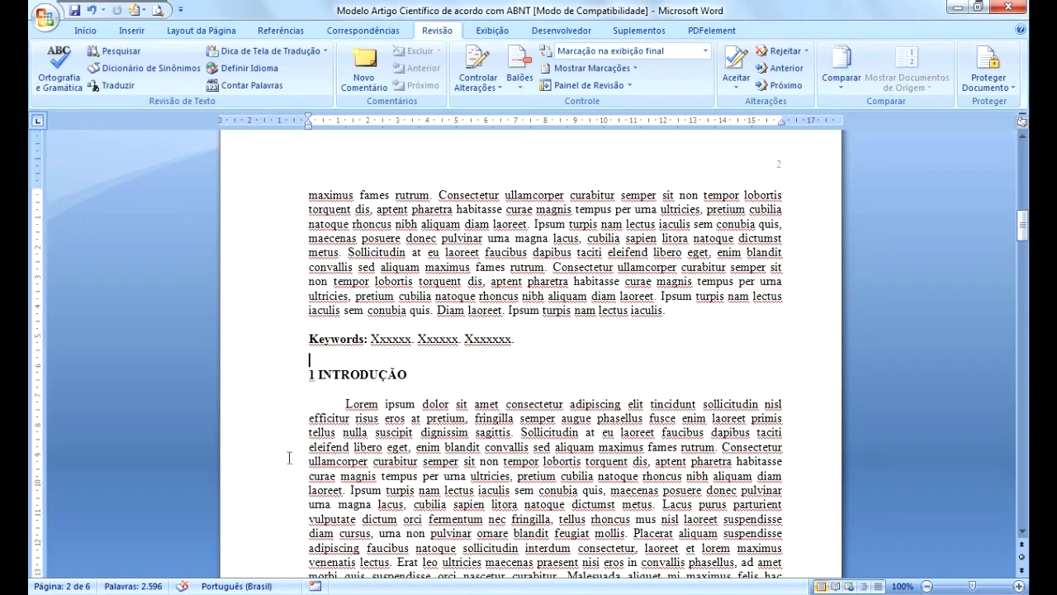
Check the line spacing of the blank line above 1 INTRODUÇÃO, and set the Keywords line's spacing to 1,0.
left_click(89, 31)
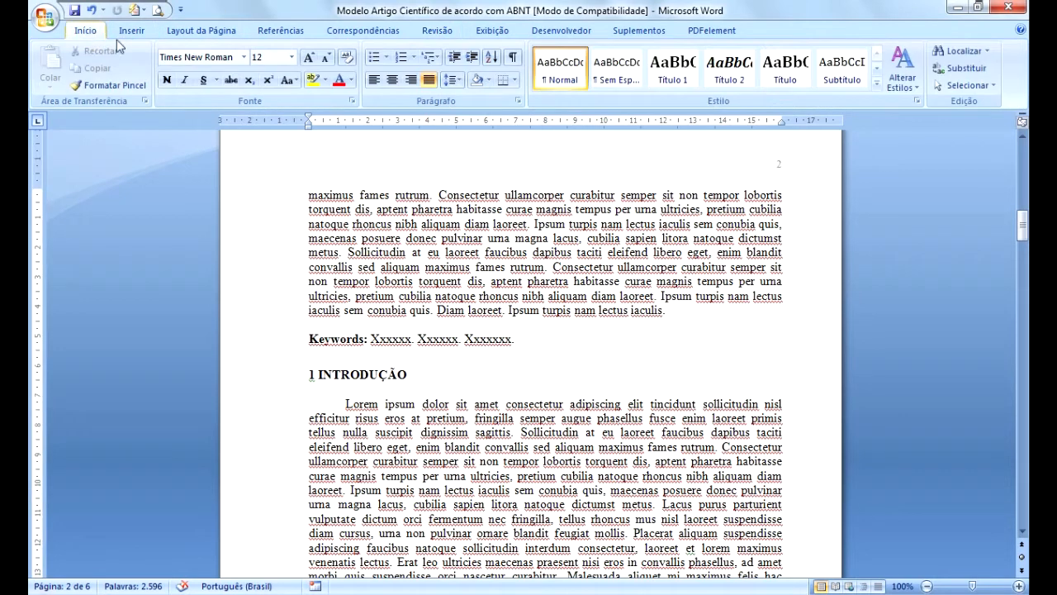
left_click(452, 80)
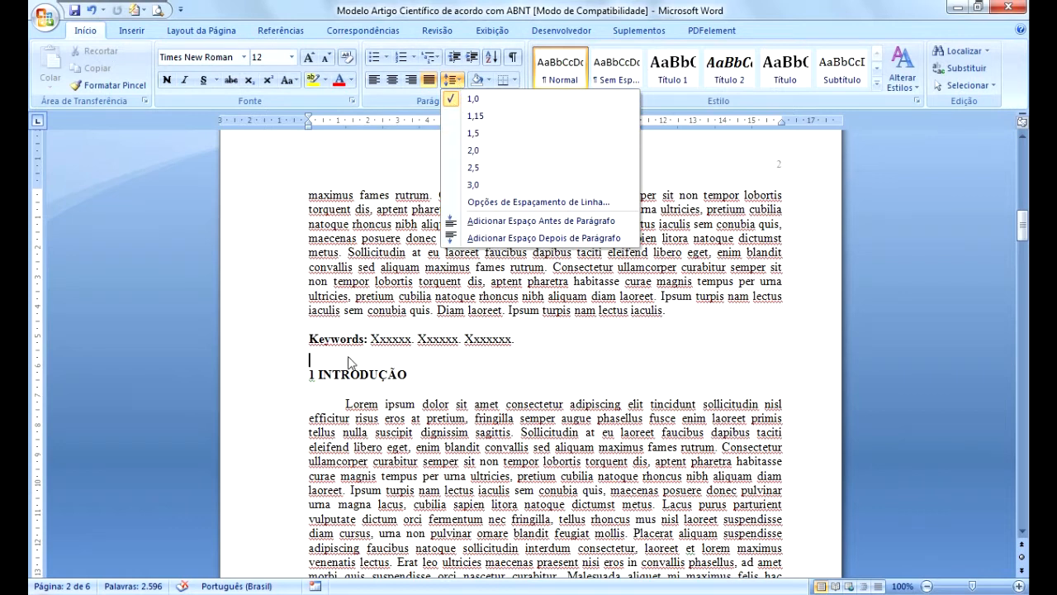
left_click(517, 347)
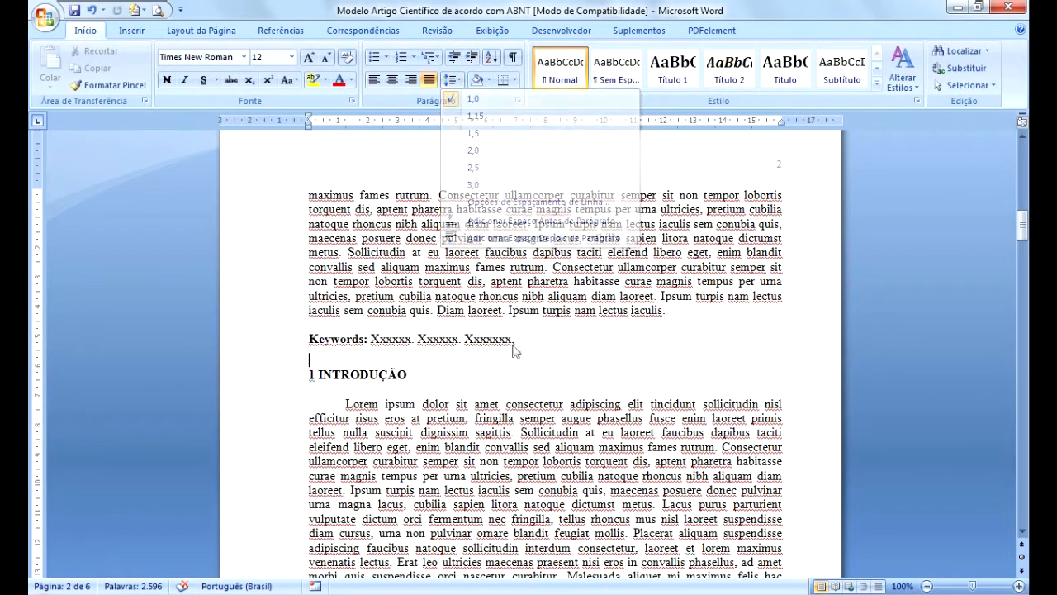
left_click(460, 79)
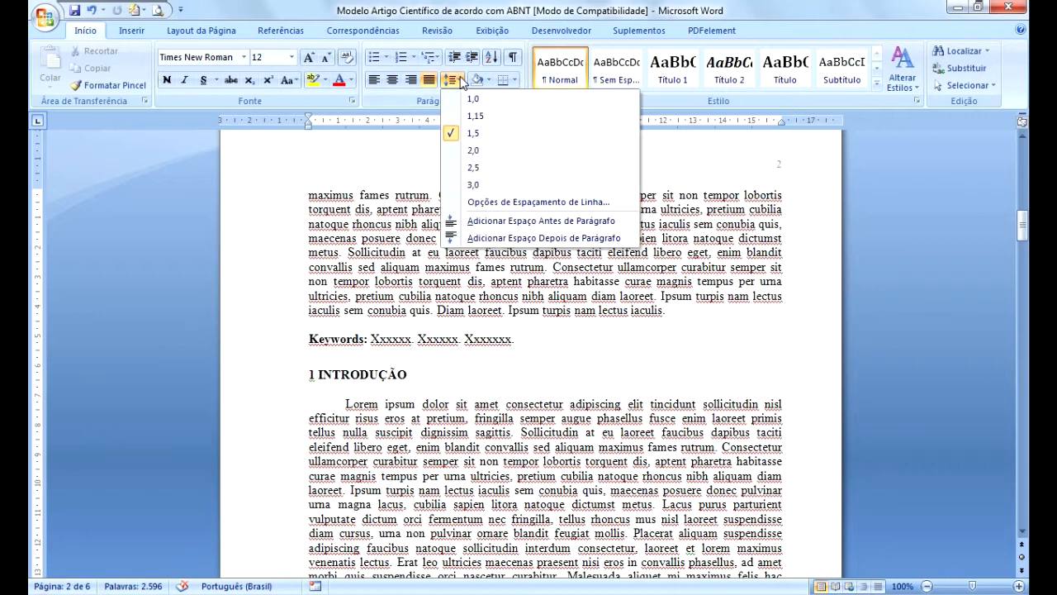
left_click(460, 95)
Check the 1 INTRODUÇÃO heading's line spacing and briefly show paragraph marks to examine the blank lines around it.
left_click(341, 368)
left_click(406, 371)
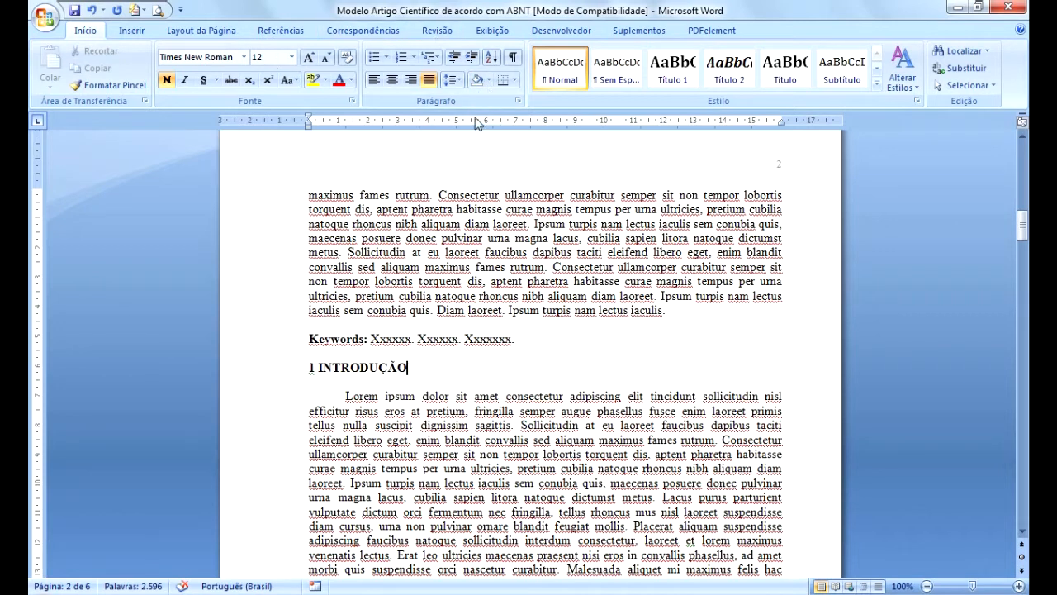
left_click(454, 81)
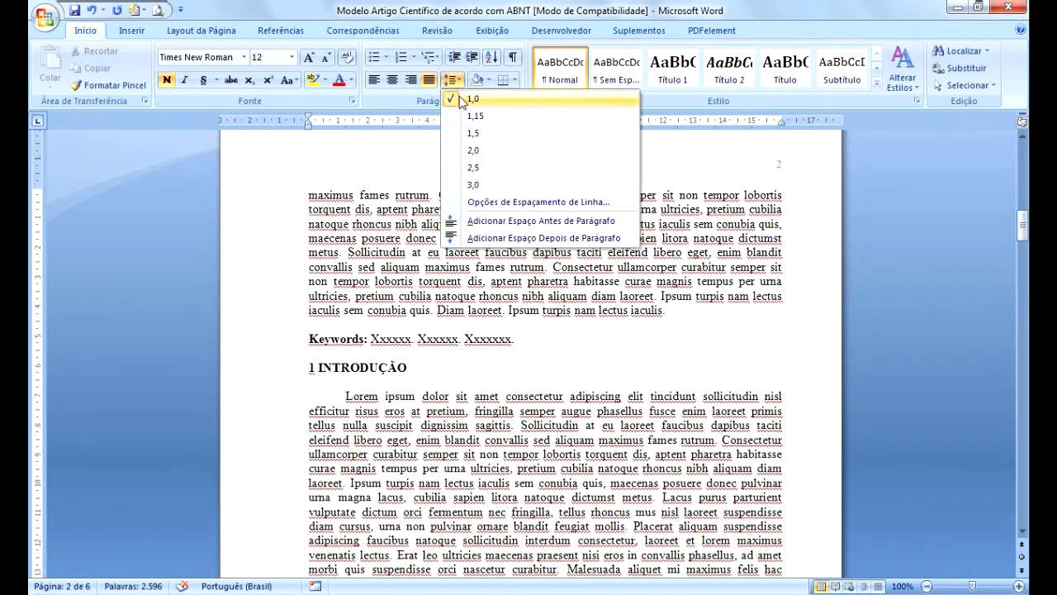
left_click(348, 393)
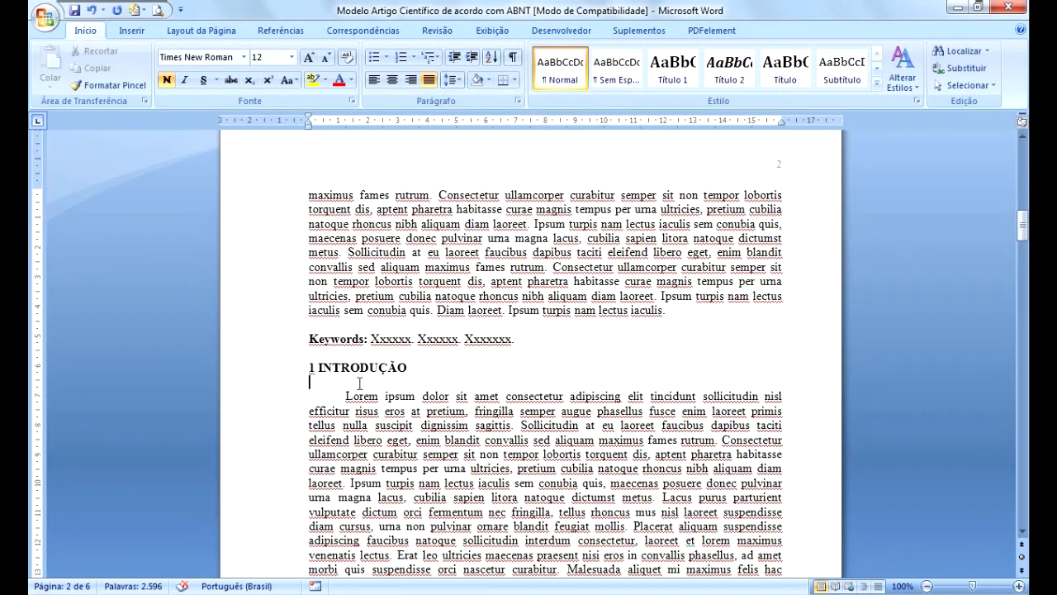
left_click(513, 56)
left_click(390, 411)
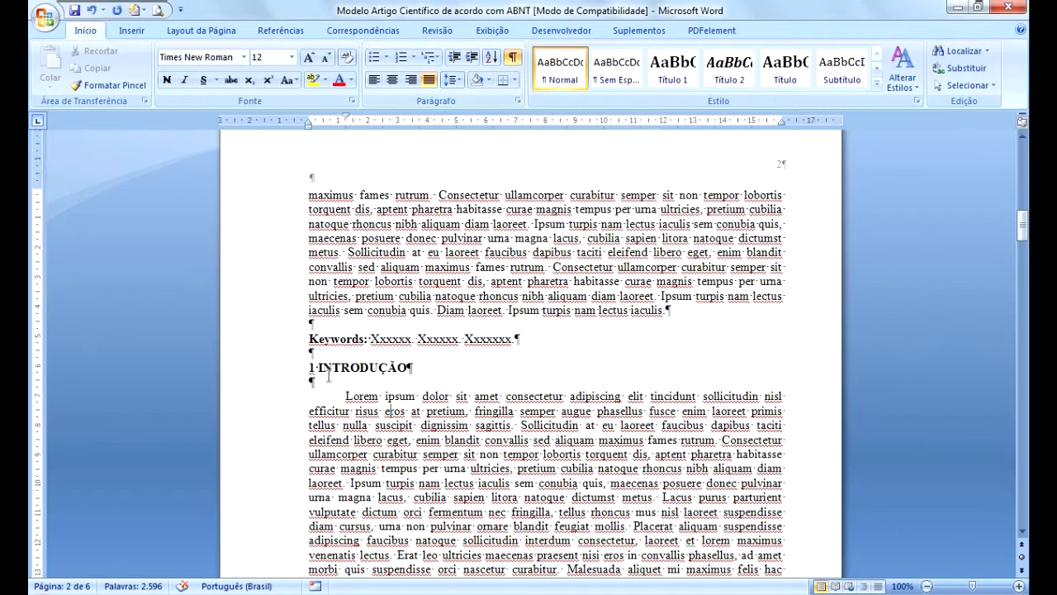
left_click(513, 59)
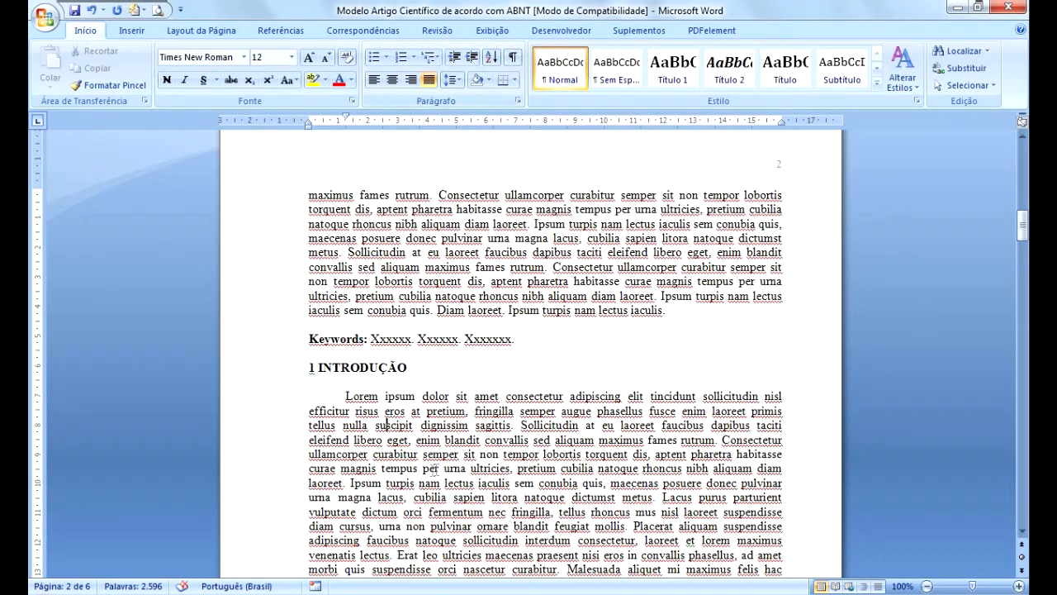
Examine the introduction text's first-line indent on the ruler and its paragraph settings, leaving them without changes.
scroll(431, 446, "down", 2)
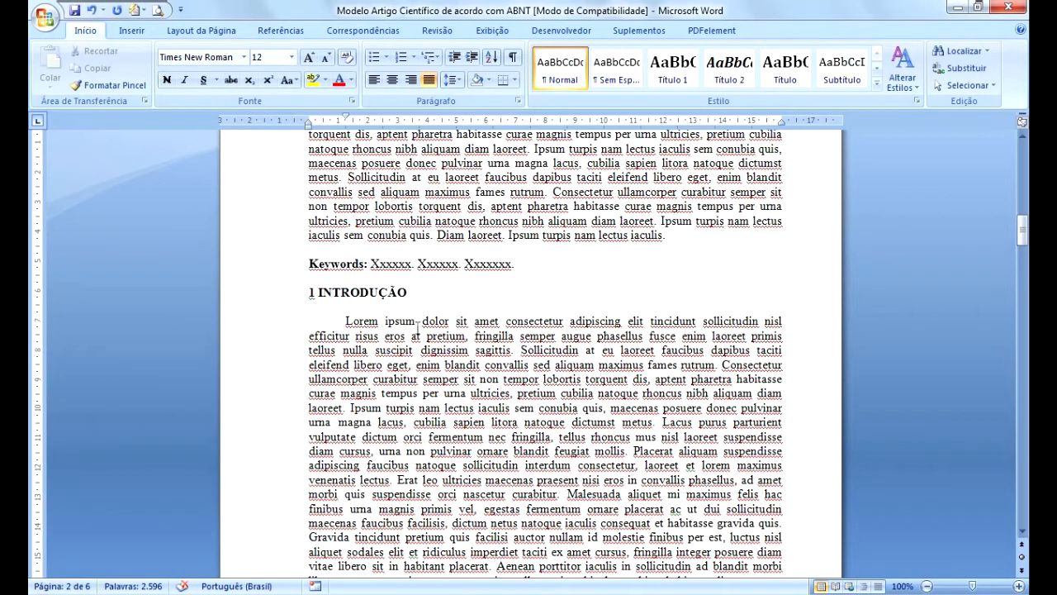
scroll(443, 390, "down", 3)
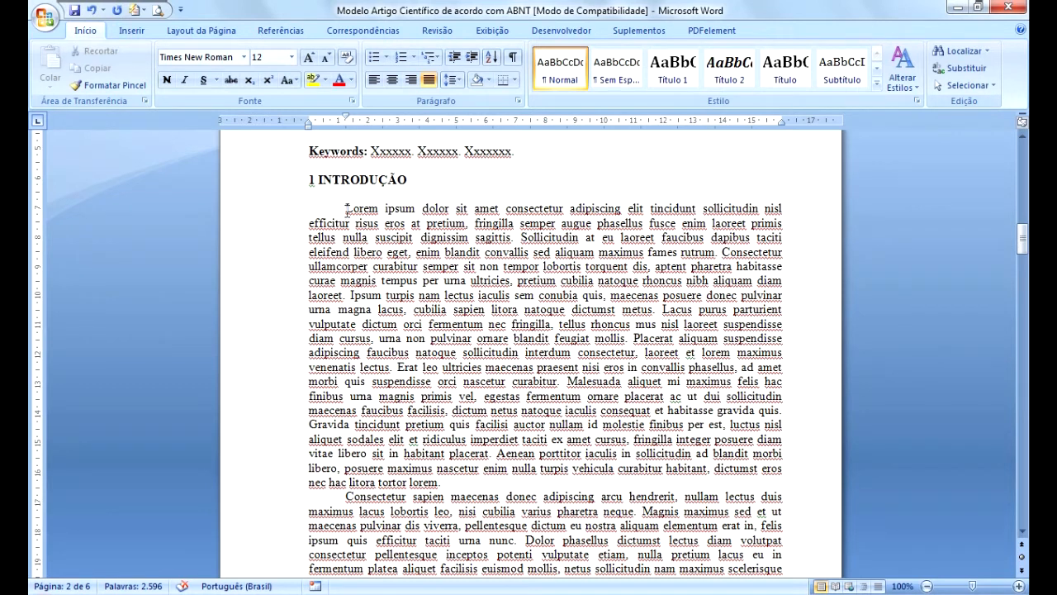
left_click_drag(347, 122, 346, 117)
key("ctrl")
key("ctrl")
scroll(449, 469, "down", 2)
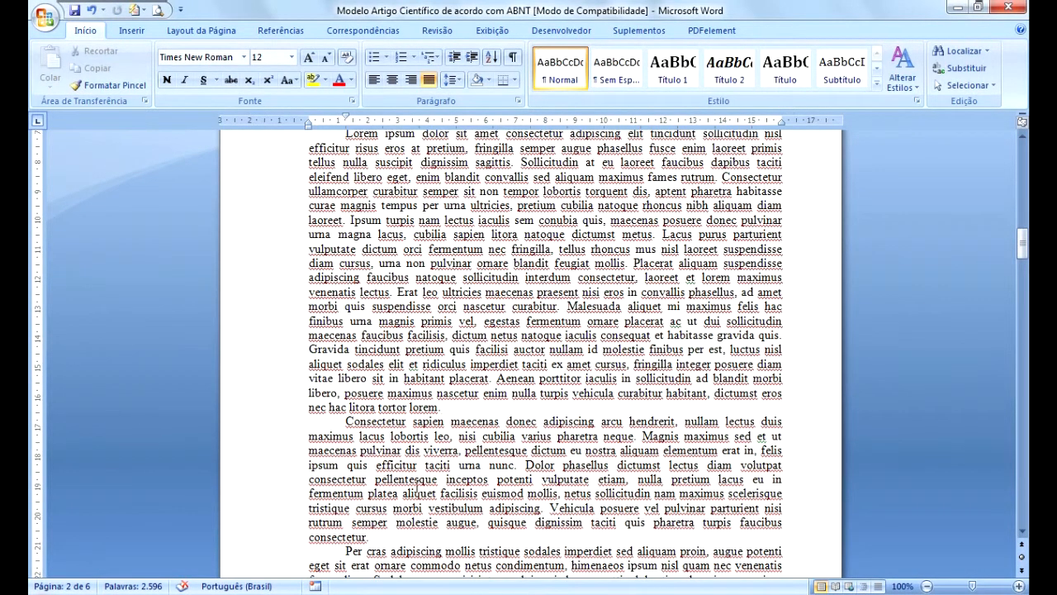
left_click(518, 100)
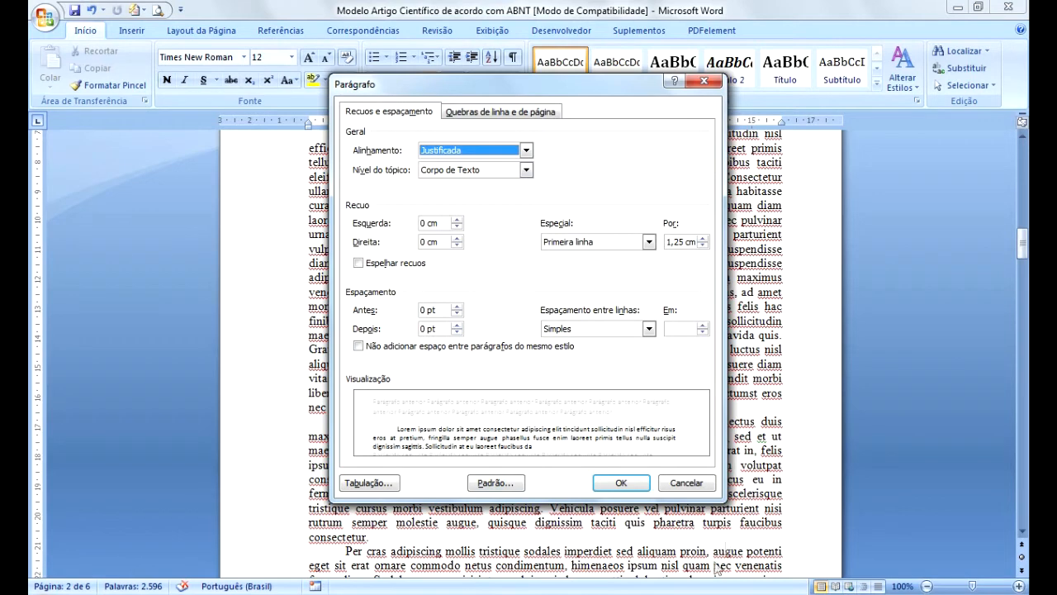
left_click(688, 484)
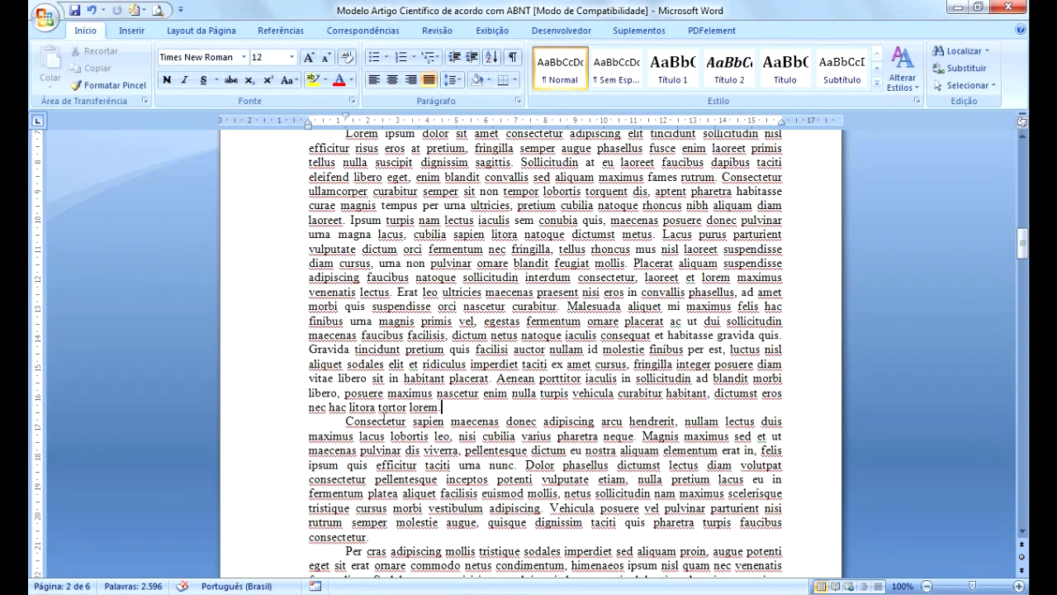
Examine the end of the introduction and the blank line before the 2 REFERENCIAL TEÓRICO heading on page 3.
scroll(424, 454, "down", 3)
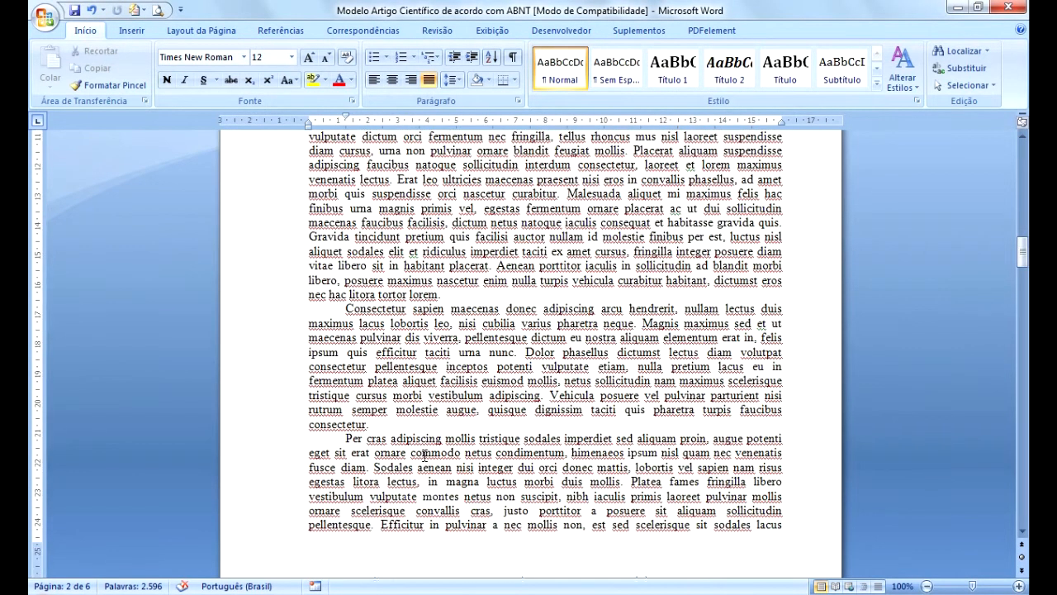
scroll(425, 454, "down", 6)
scroll(425, 453, "down", 3)
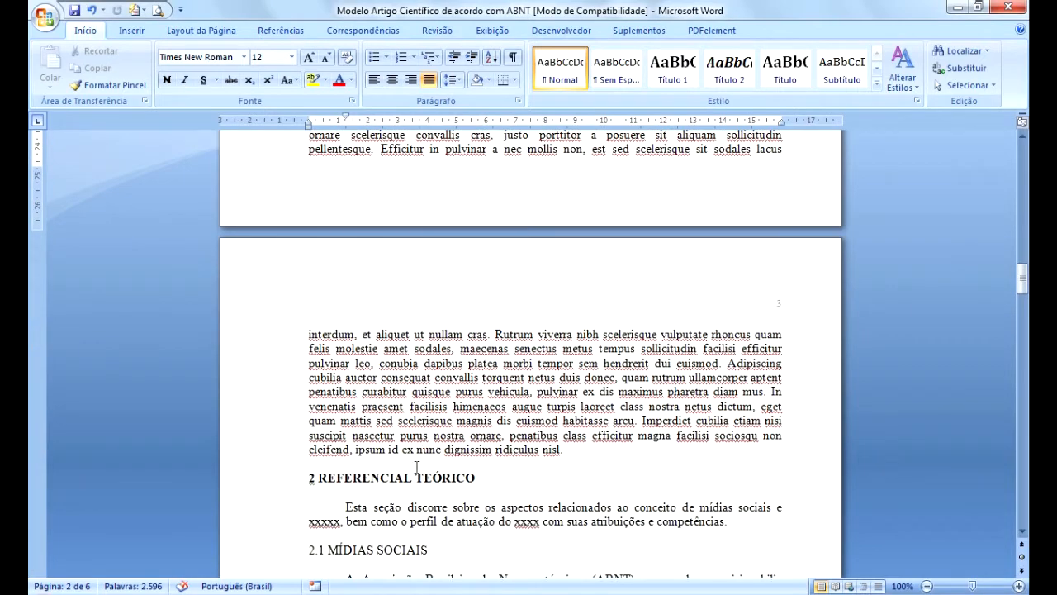
left_click(417, 467)
left_click(564, 451)
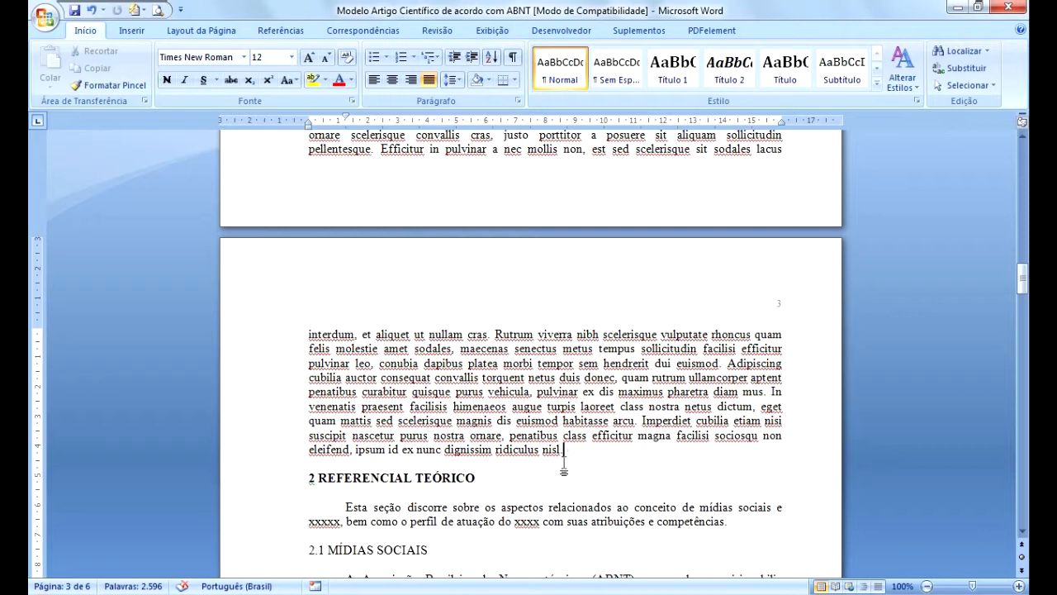
left_click(361, 465)
left_click(354, 482)
left_click(344, 462)
Examine the 2 REFERENCIAL TEÓRICO heading's formatting and numbering, and the blank line between it and its text.
left_click_drag(307, 479, 493, 479)
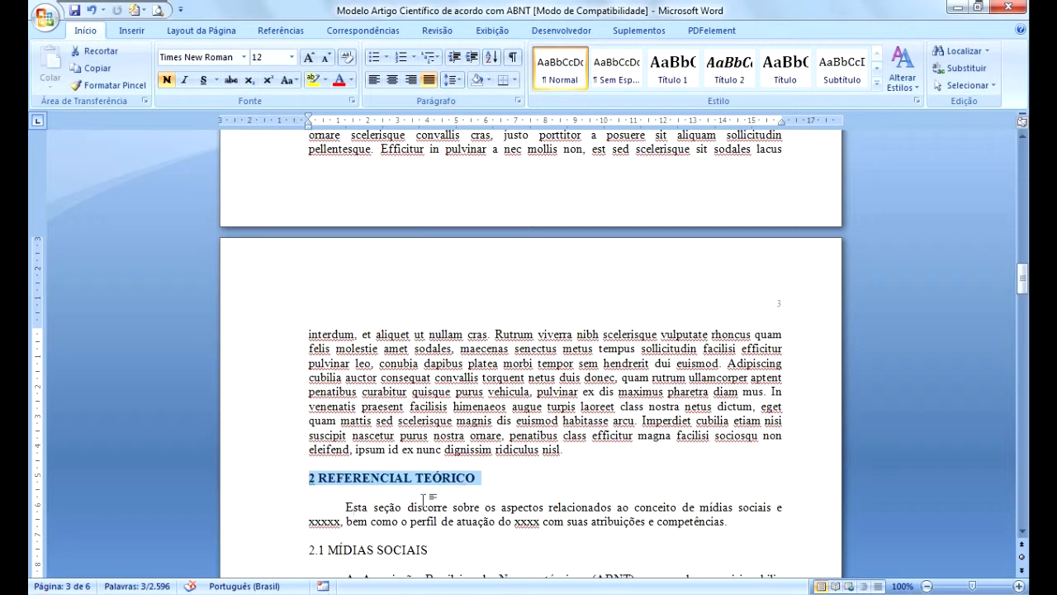
left_click(341, 506)
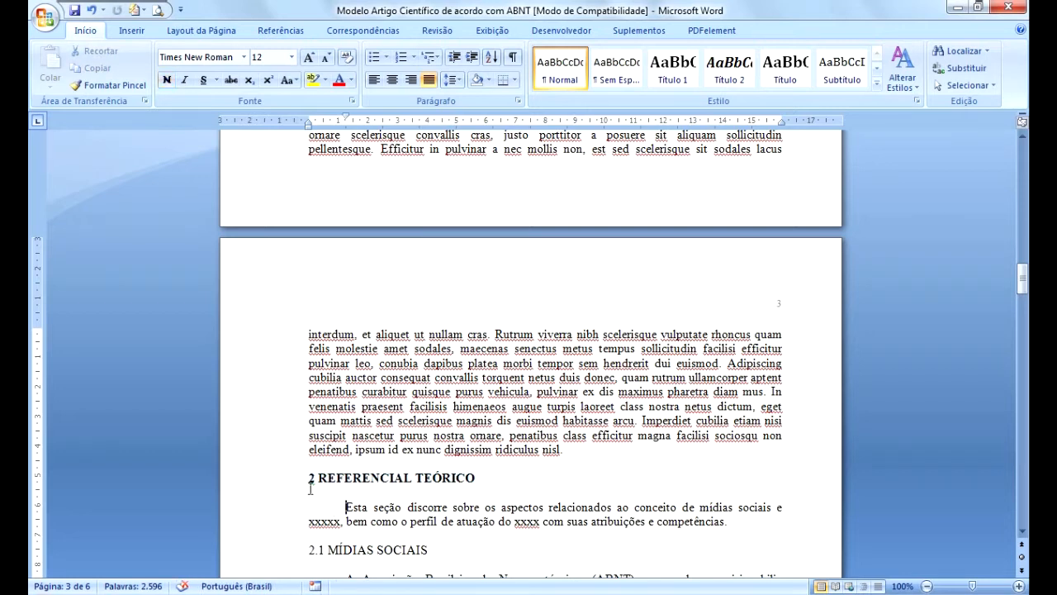
left_click(319, 490)
left_click(347, 479)
left_click(319, 491)
left_click(315, 487)
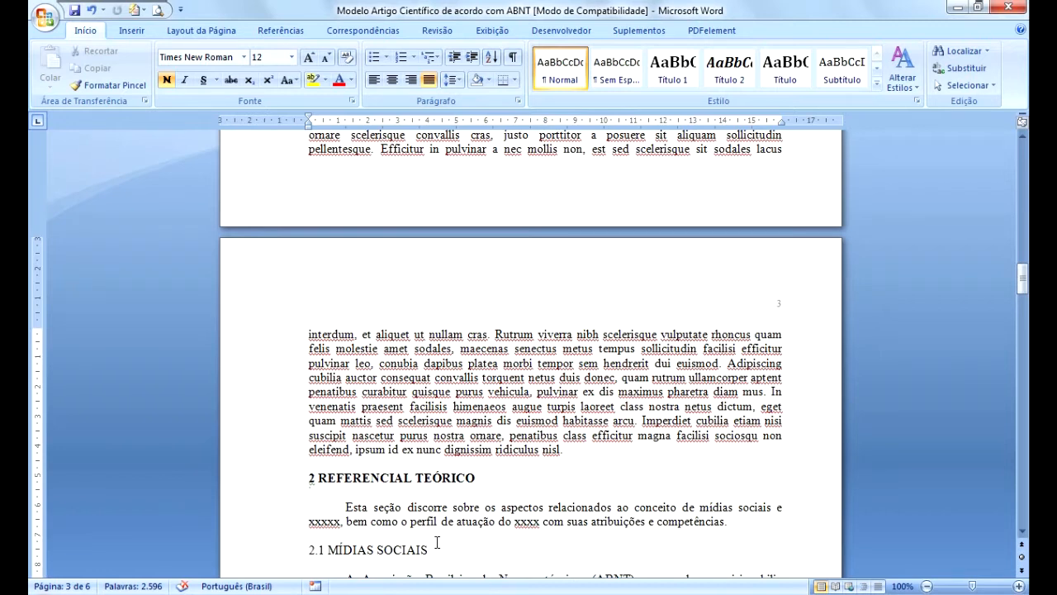
Examine the 2.1 MÍDIAS SOCIAIS subheading's formatting compared with the main section heading above it.
scroll(437, 543, "down", 2)
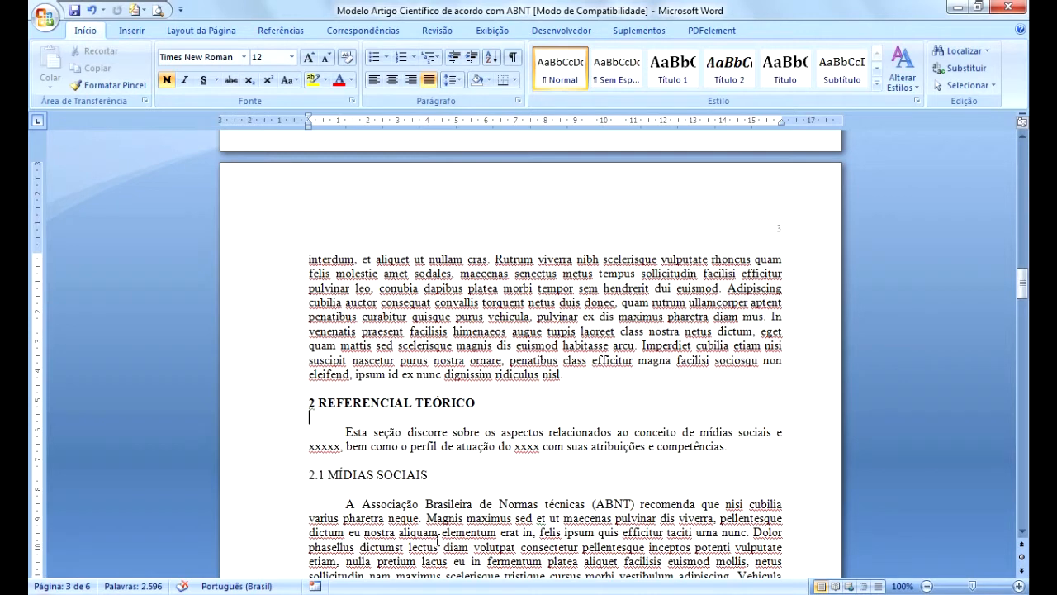
left_click(403, 476)
left_click(311, 476)
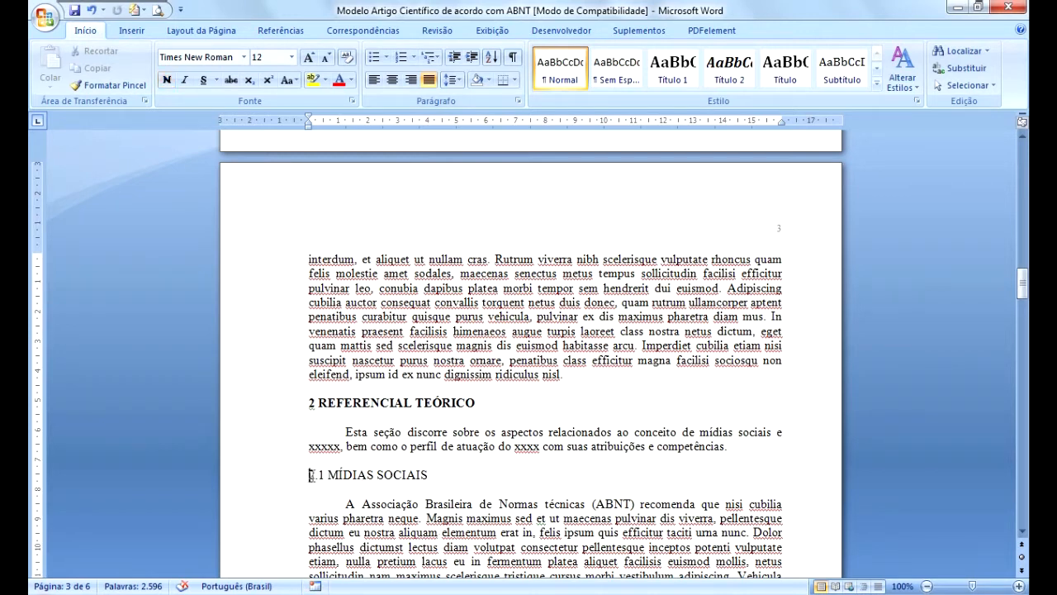
left_click_drag(311, 475, 455, 475)
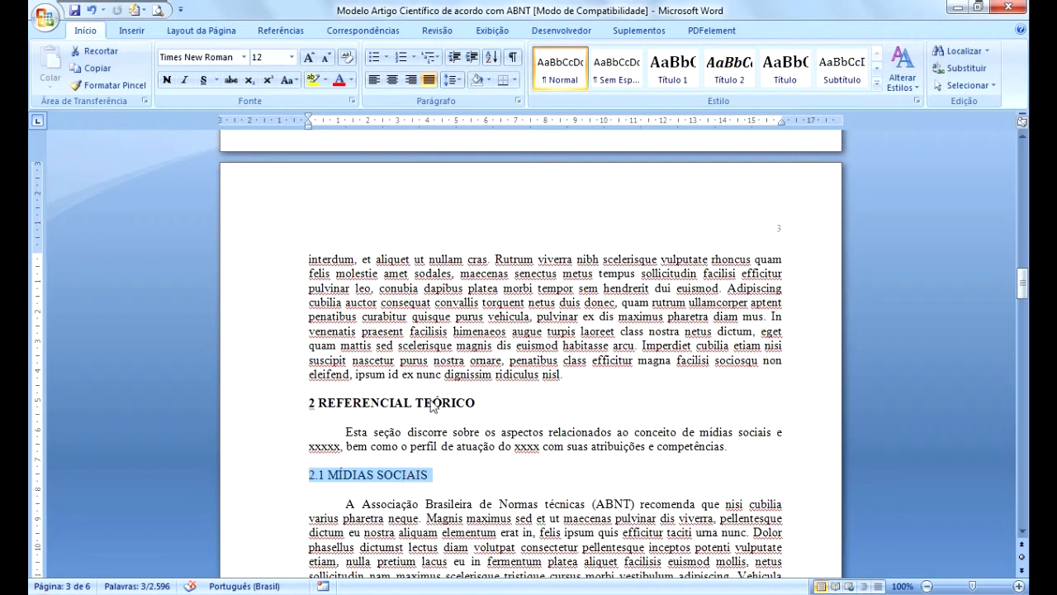
key("ctrl")
key("ctrl")
left_click(451, 562)
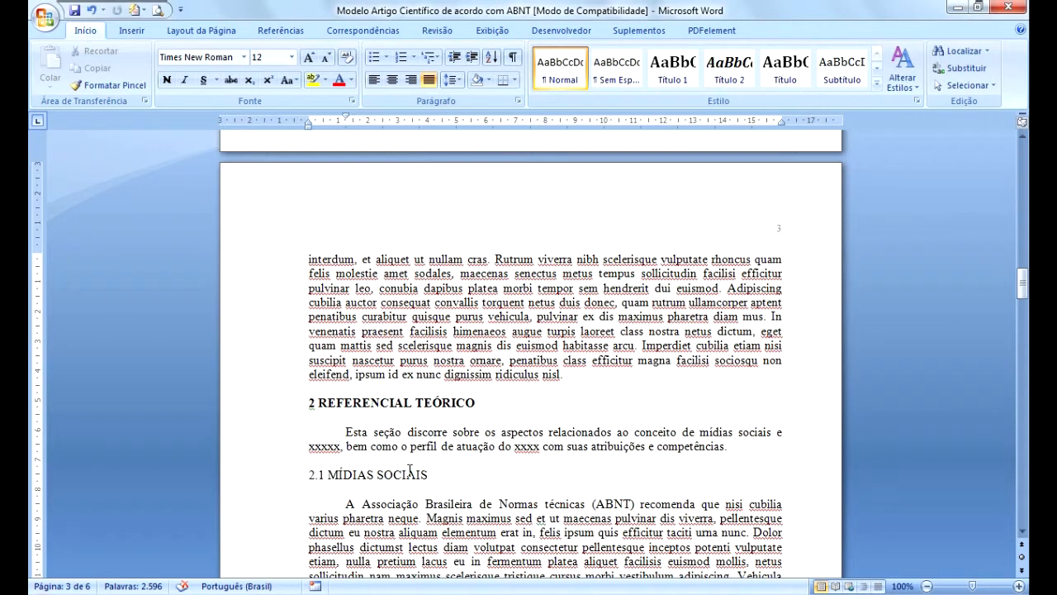
Capitalize "técnicas" as "Técnicas" in "Associação Brasileira de Normas técnicas" in the first paragraph of section 2.1.
scroll(411, 521, "down", 3)
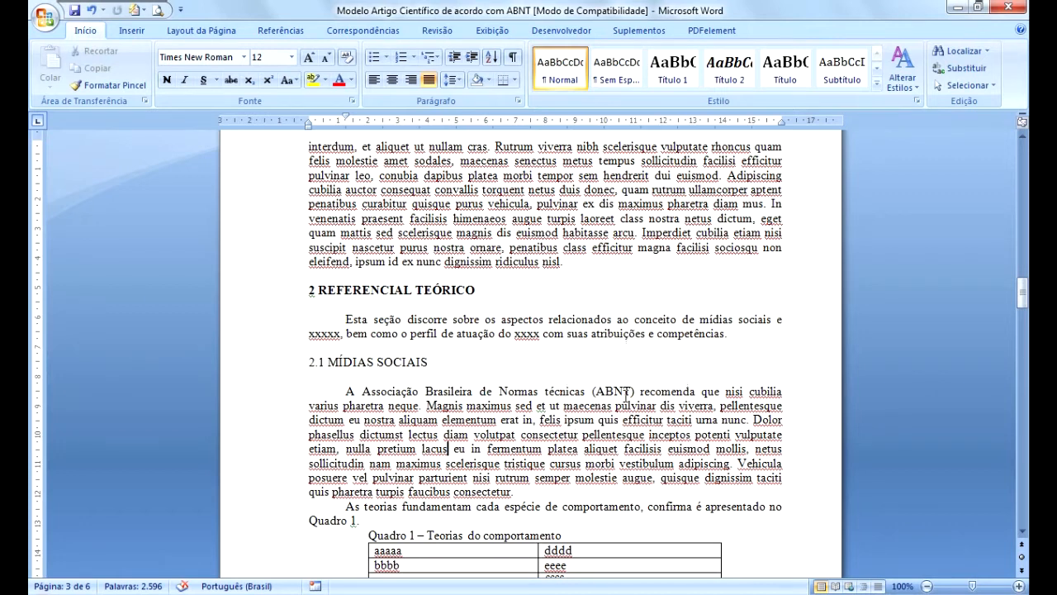
left_click_drag(363, 393, 588, 394)
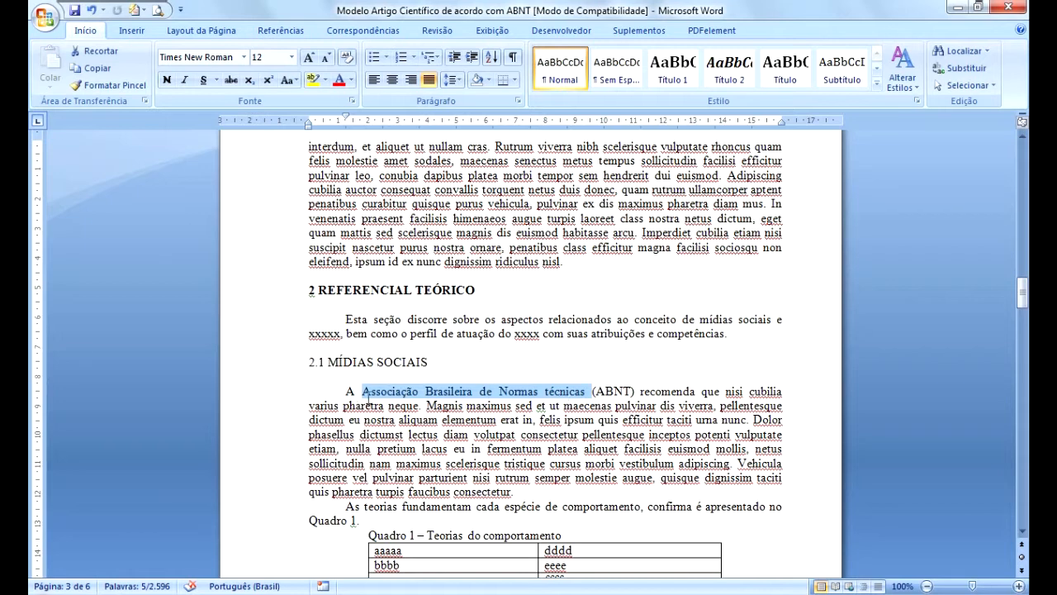
left_click(548, 393)
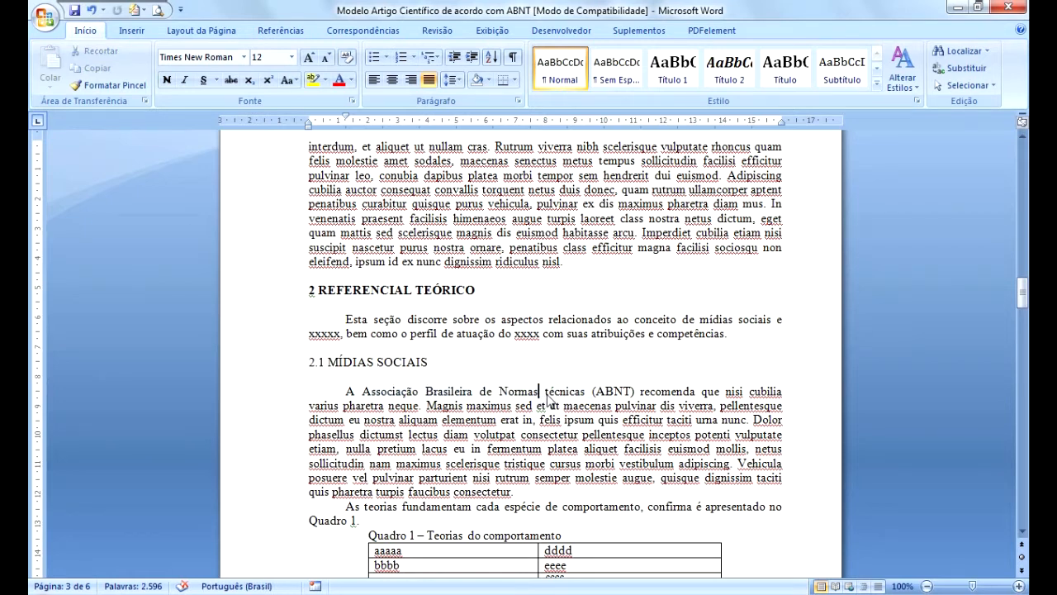
key("BackSpace")
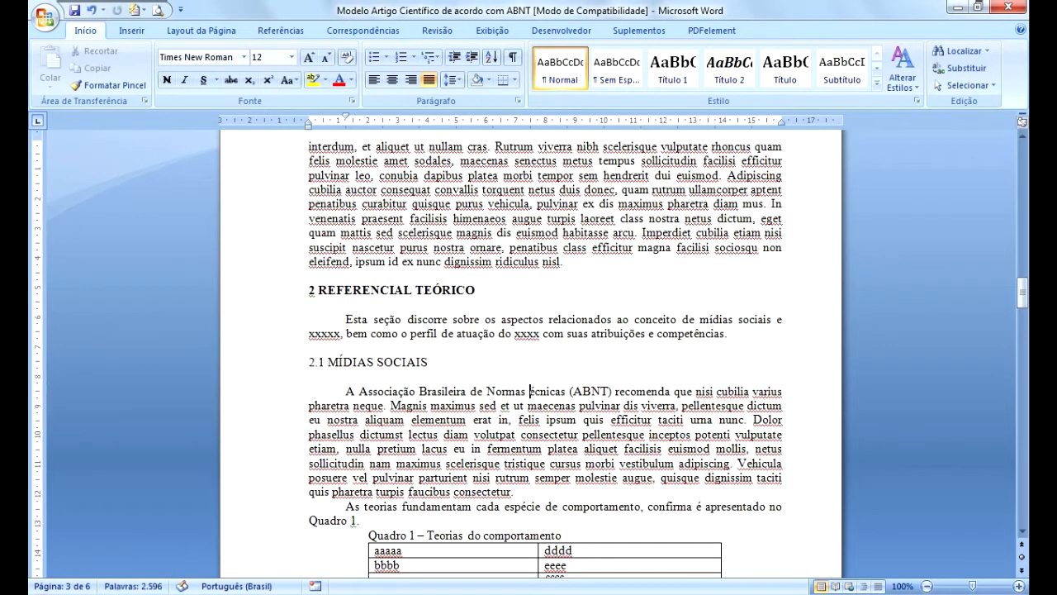
type("T")
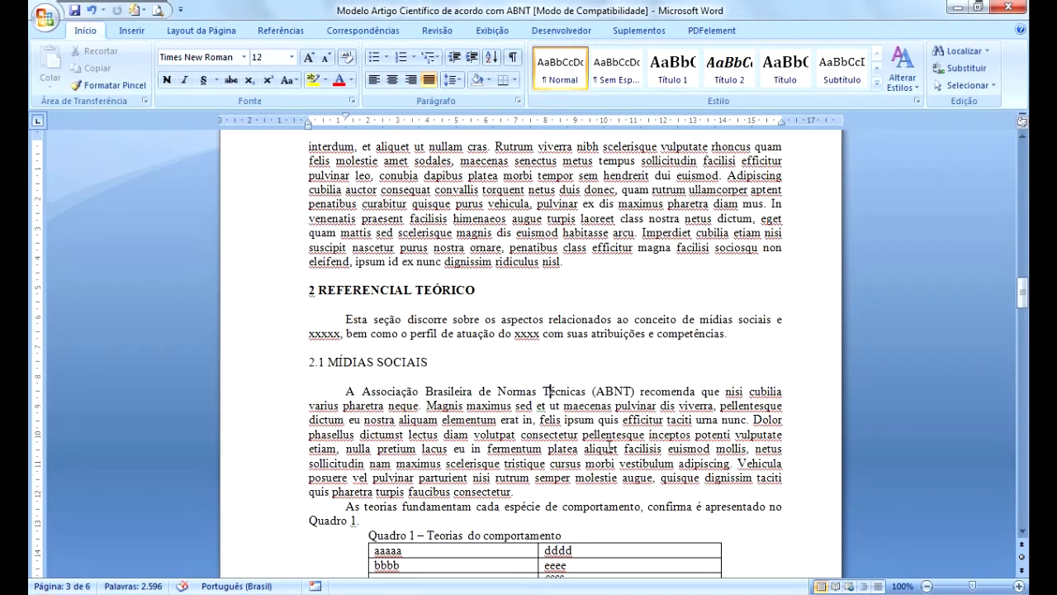
Examine how the full name Associação Brasileira de Normas Técnicas is followed by its acronym (ABNT) in section 2.1.
left_click_drag(362, 391, 639, 394)
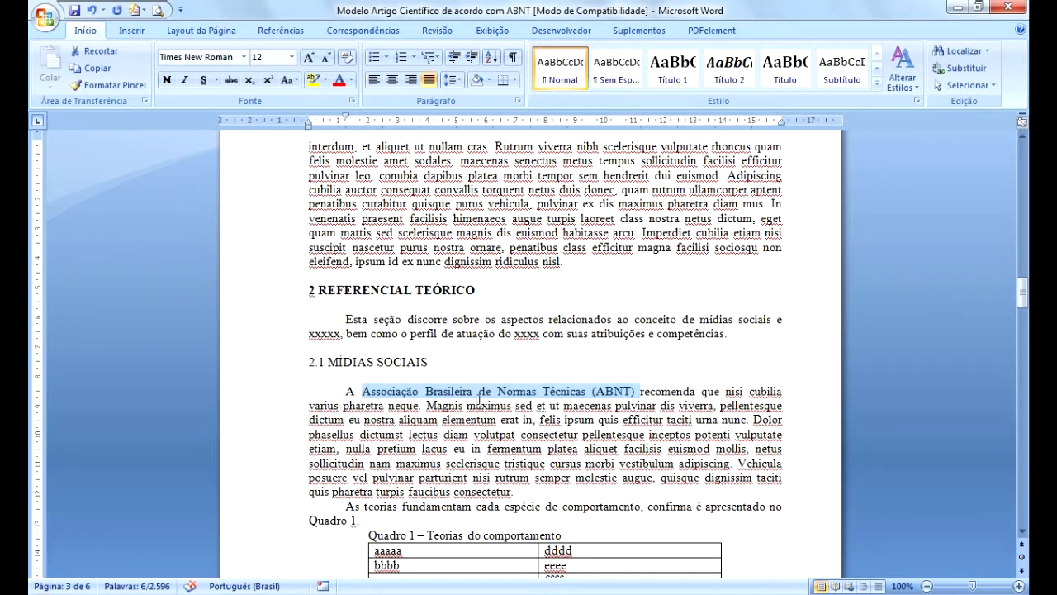
left_click(477, 406)
left_click_drag(361, 391, 590, 393)
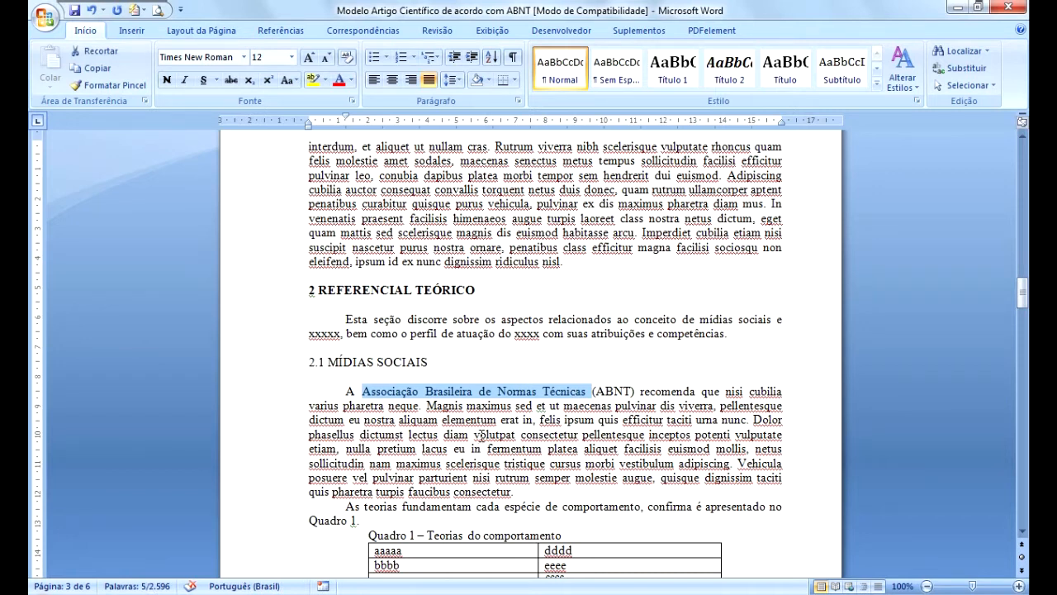
left_click(442, 450)
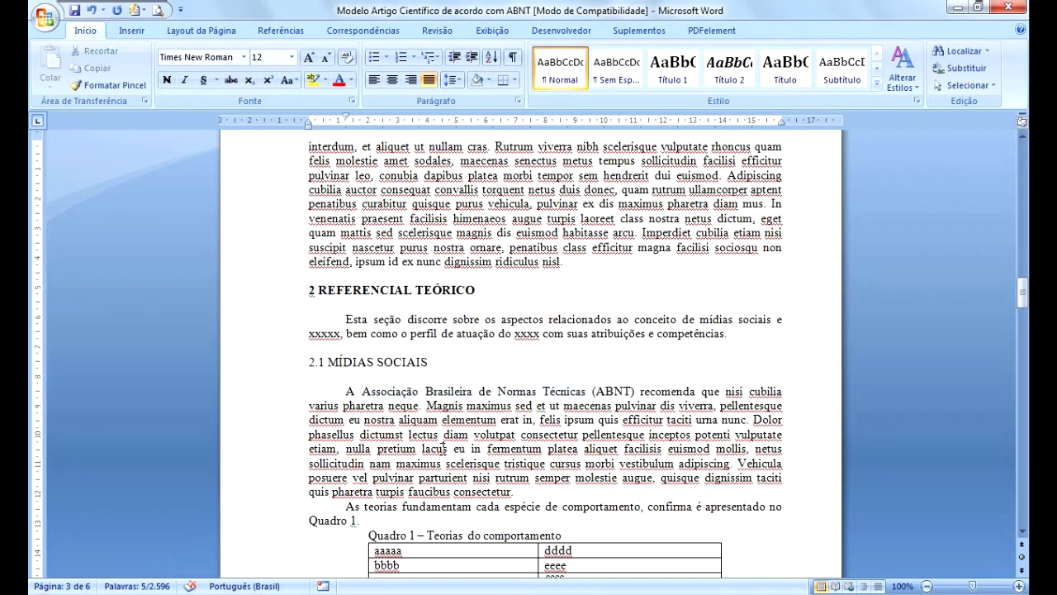
Correct "confirma" to "conforme" in the sentence that introduces Quadro 1.
scroll(443, 453, "down", 4)
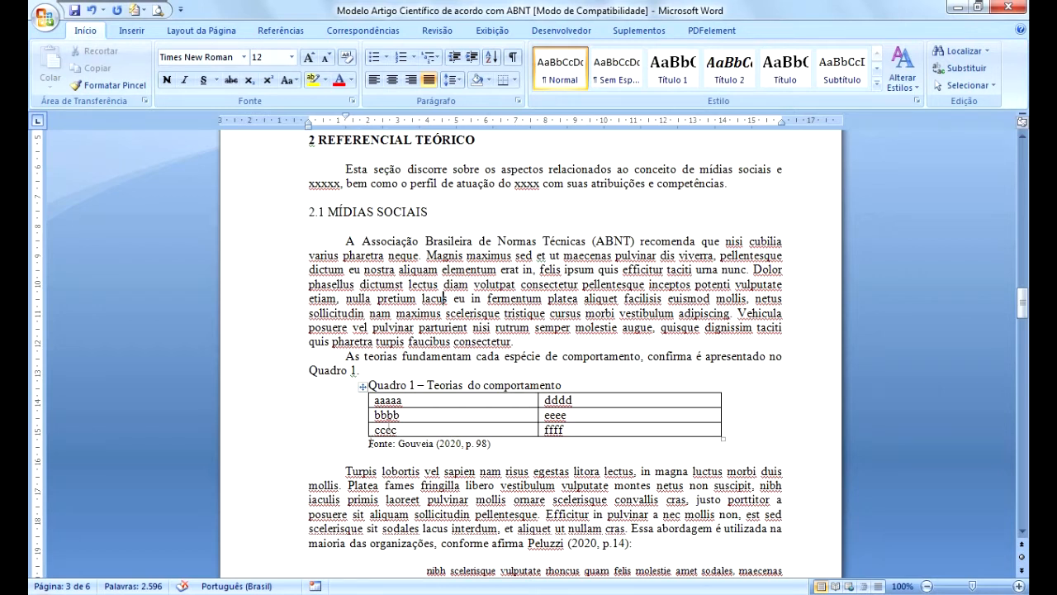
left_click(420, 431)
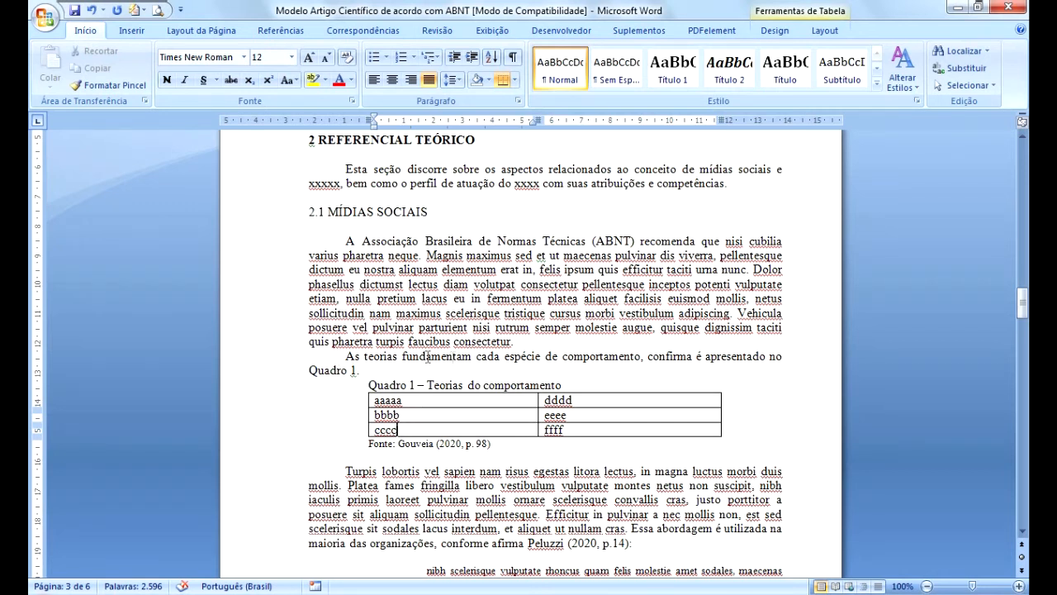
left_click(690, 361)
key("BackSpace")
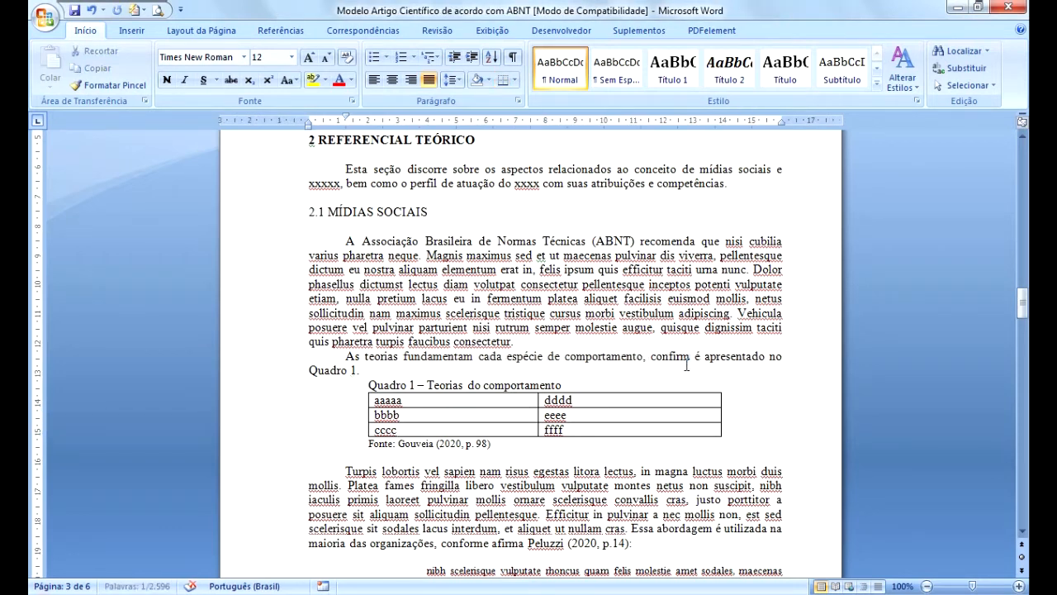
key("BackSpace")
key("BackSpace")
key("BackSpace")
type("or,m")
key("BackSpace")
key("BackSpace")
type("me")
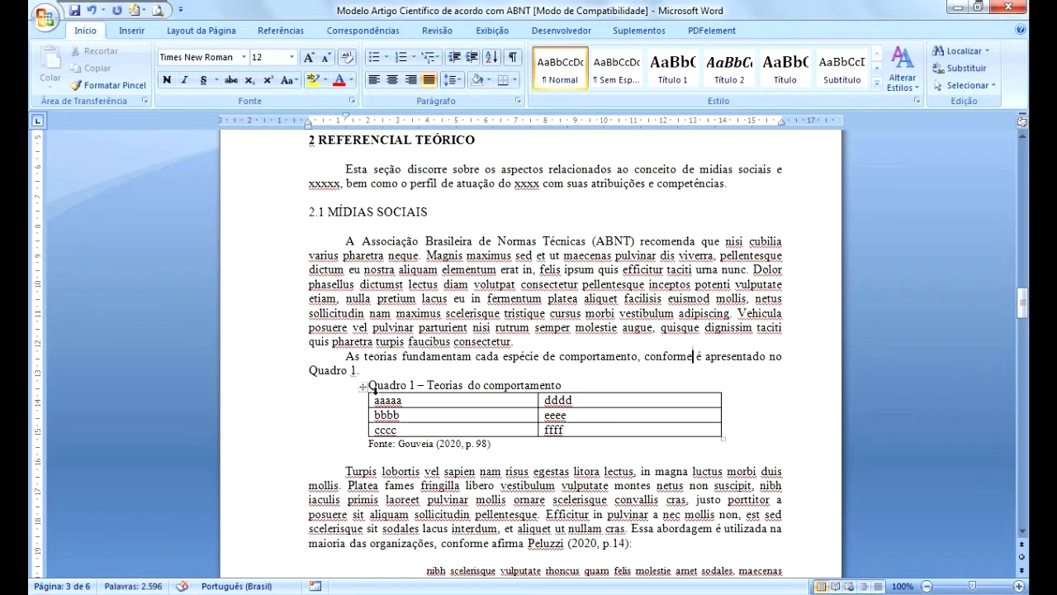
Check the Quadro 1 table's paragraph alignment, and compare its mention in the text with the caption title above the table.
left_click(372, 414)
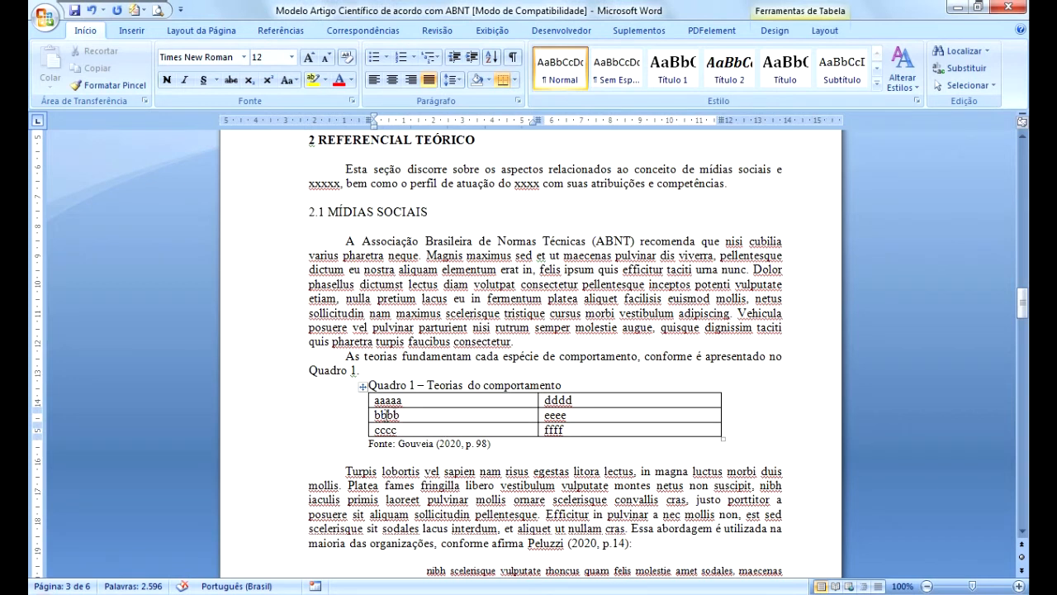
left_click(403, 403)
left_click(362, 386)
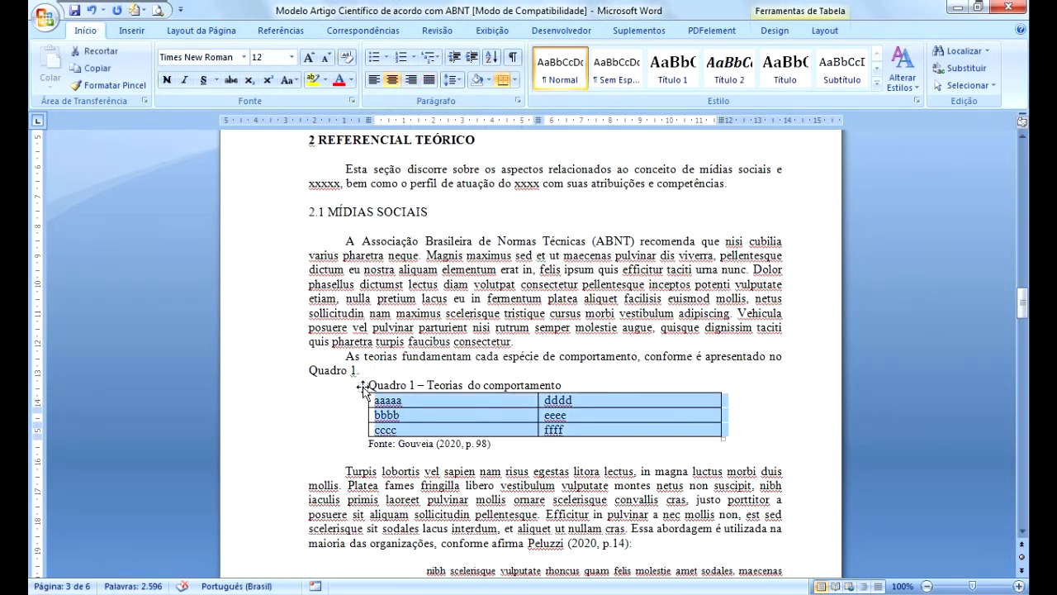
left_click(393, 87)
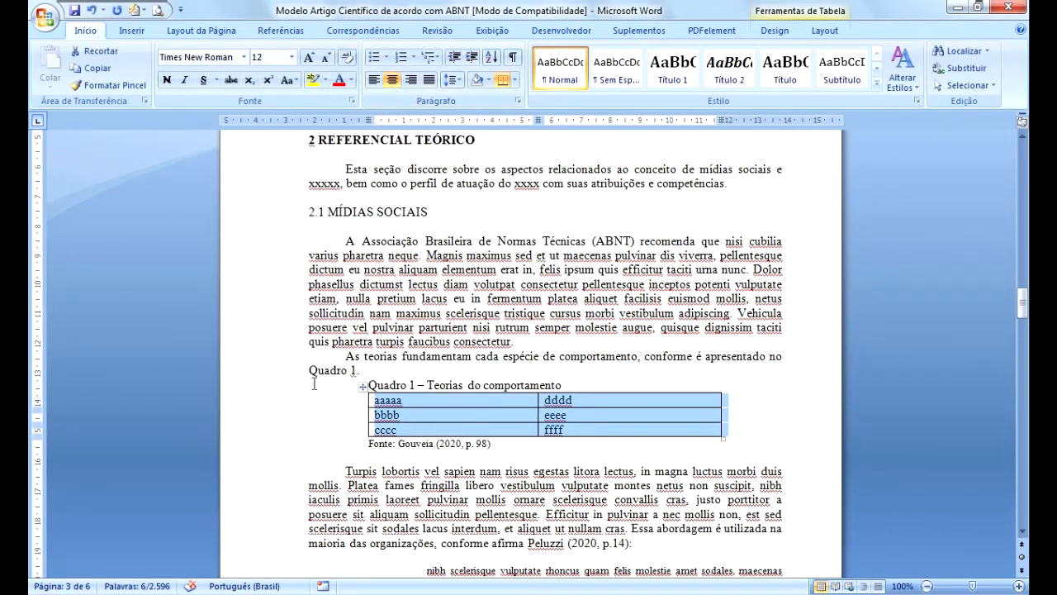
left_click_drag(308, 372, 317, 371)
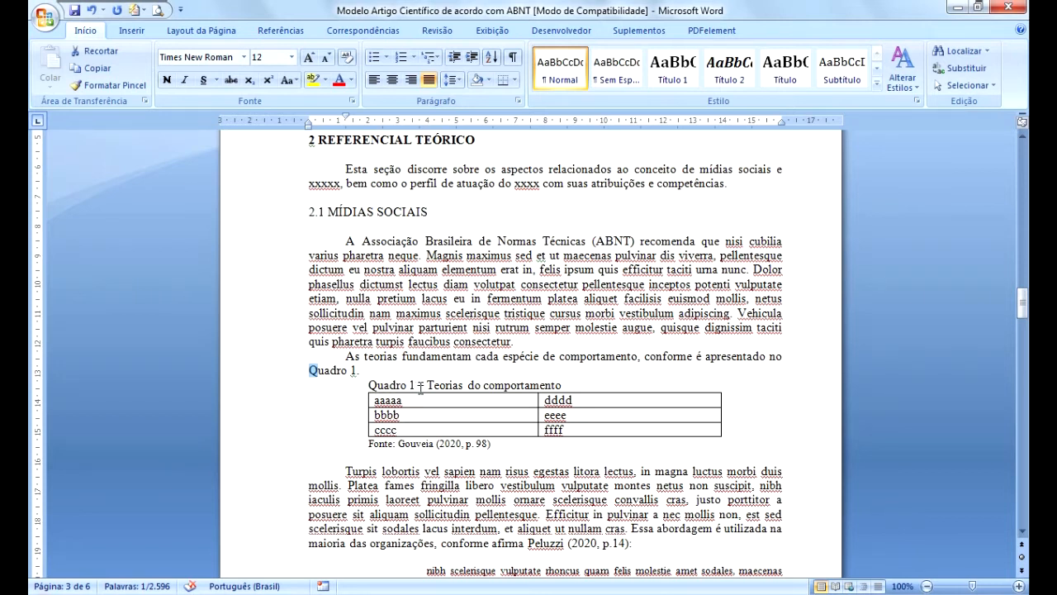
left_click_drag(430, 384, 562, 385)
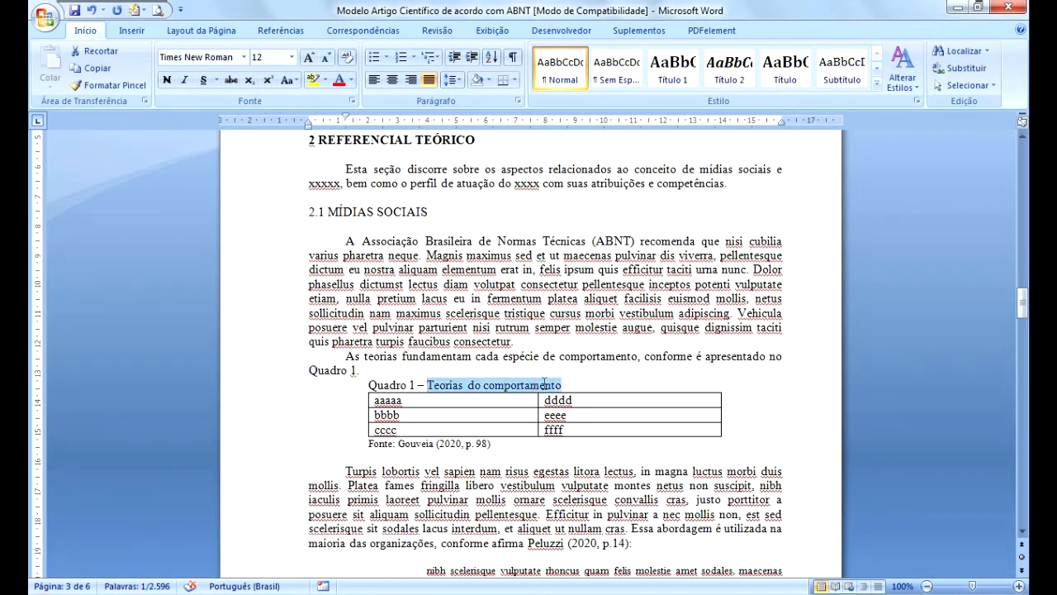
Examine the source line under Quadro 1 for font size and alignment with the caption, and the blank line below it.
left_click(389, 451)
left_click_drag(369, 443, 495, 451)
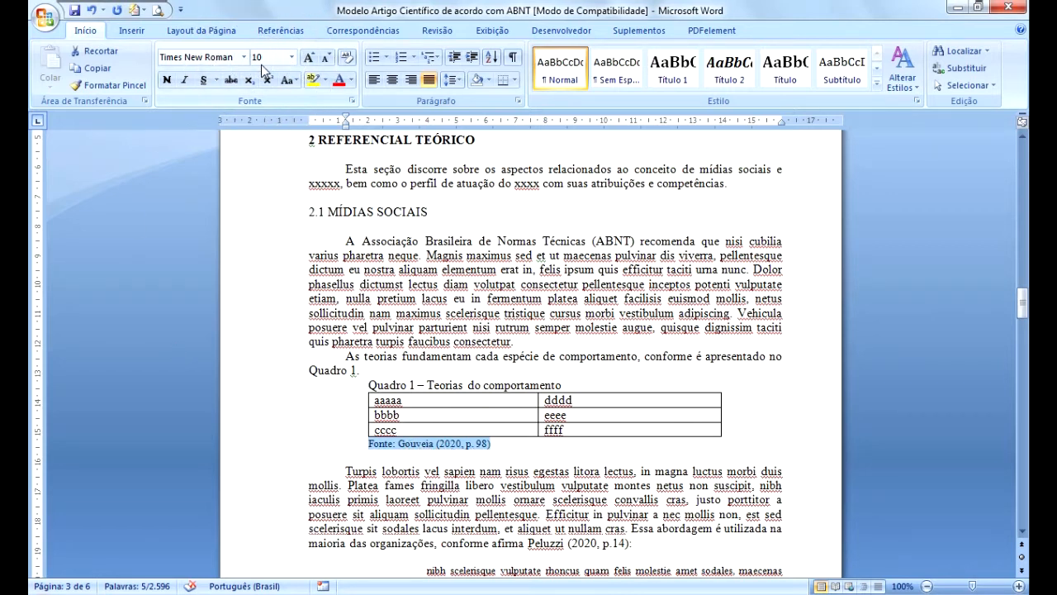
left_click(390, 382)
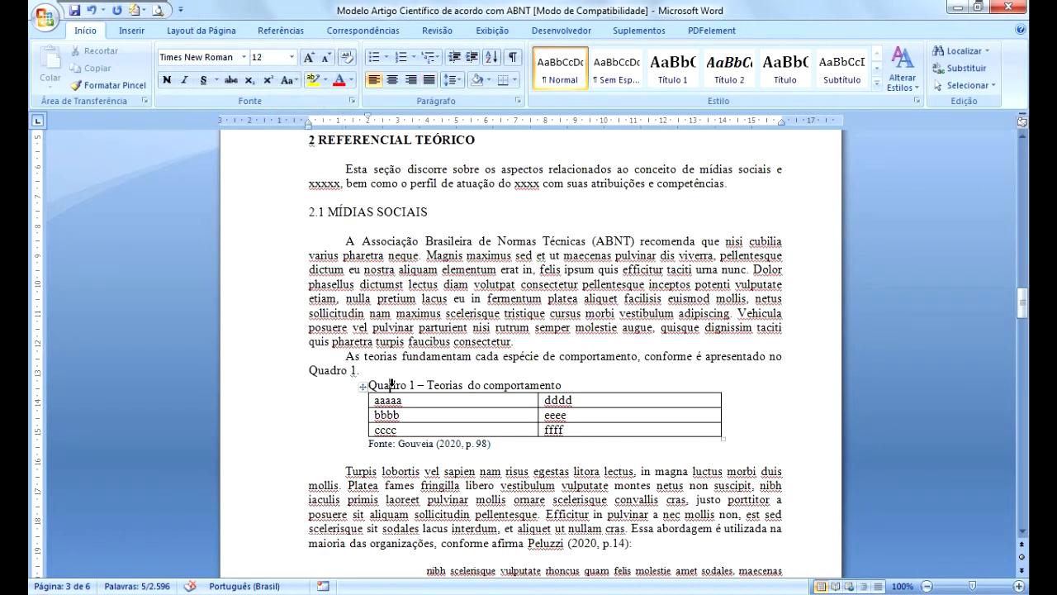
left_click(371, 445)
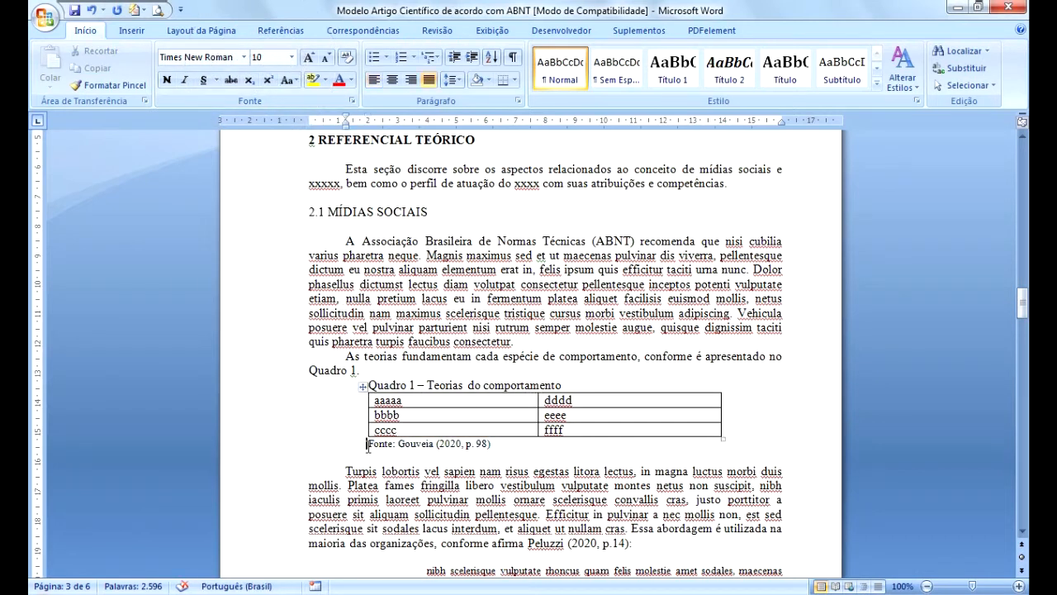
left_click_drag(371, 446, 498, 445)
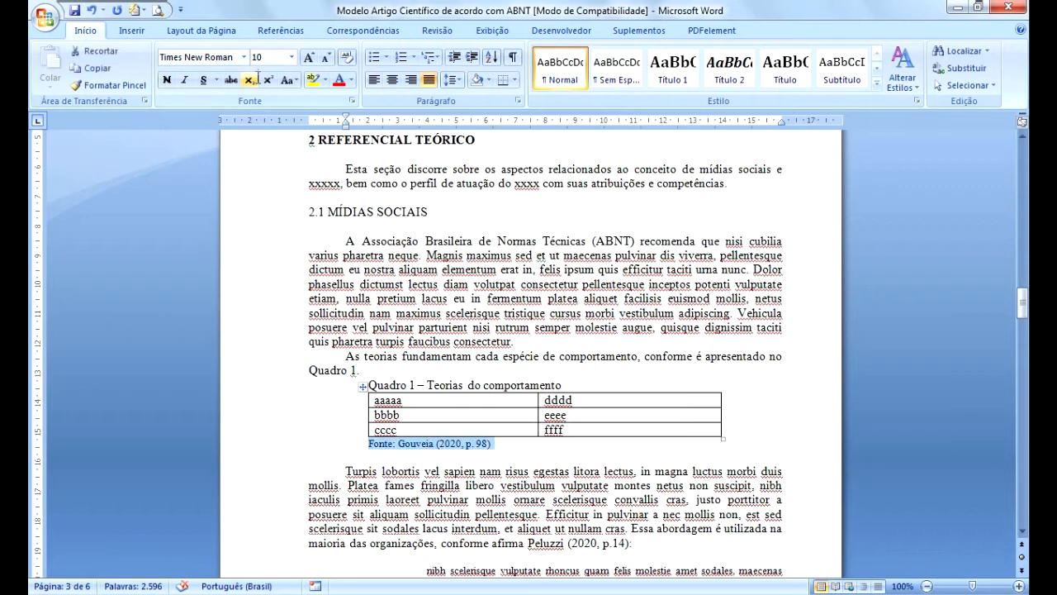
left_click(412, 462)
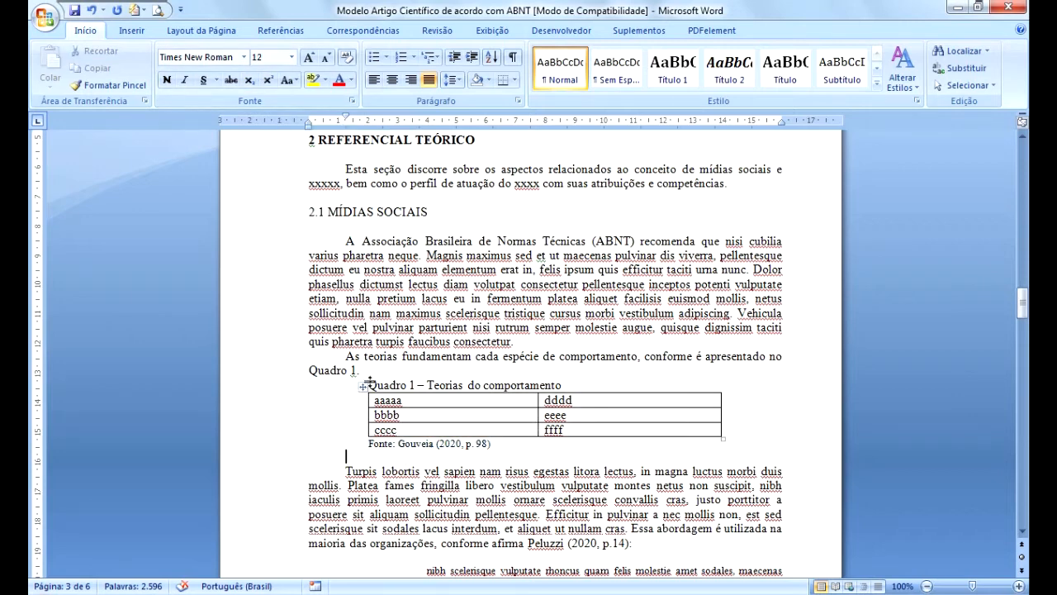
Examine the long direct quotation after Peluzzi (2020, p.14): its indent, font size, line spacing and separation from the surrounding paragraphs.
scroll(423, 496, "down", 3)
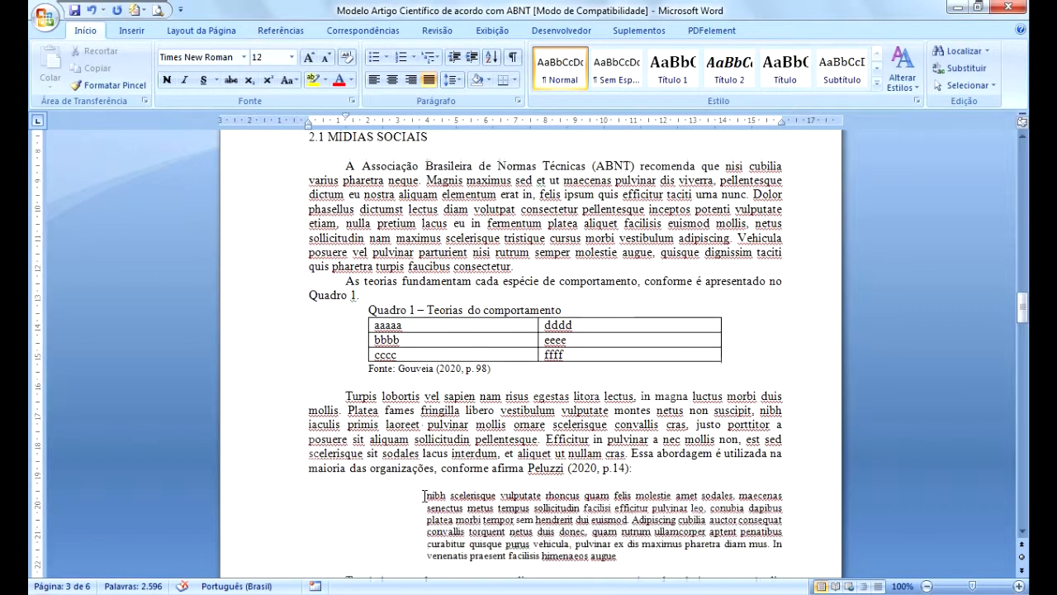
scroll(487, 421, "down", 1)
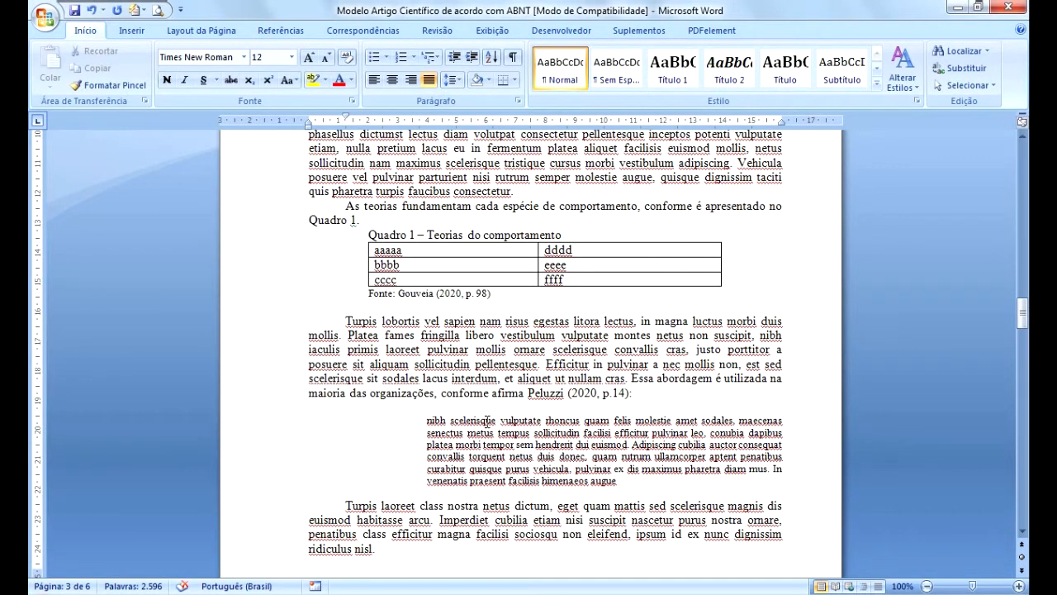
left_click(492, 456)
left_click_drag(429, 421, 636, 484)
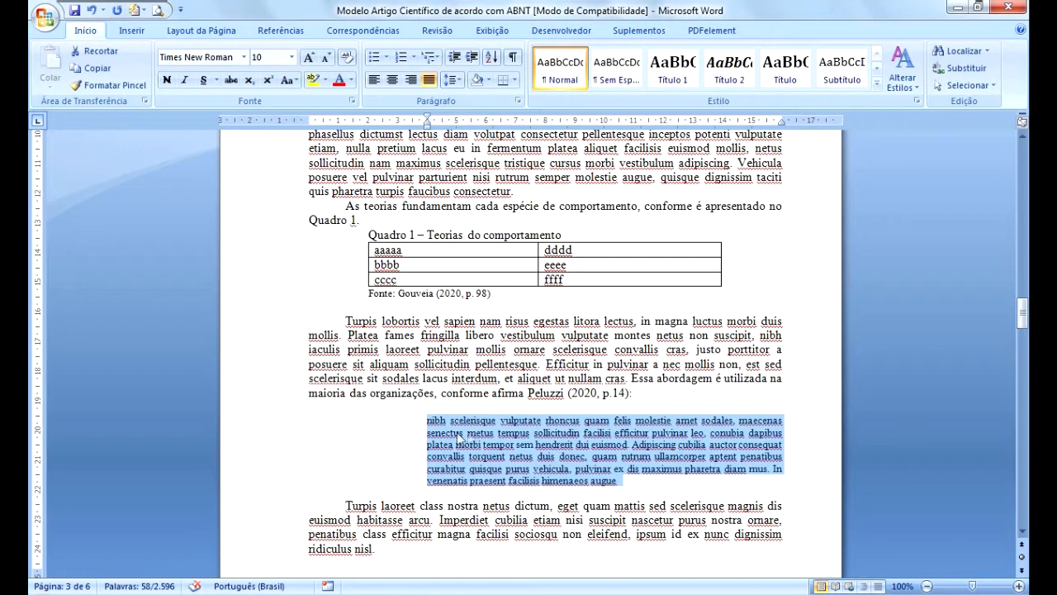
left_click(543, 472)
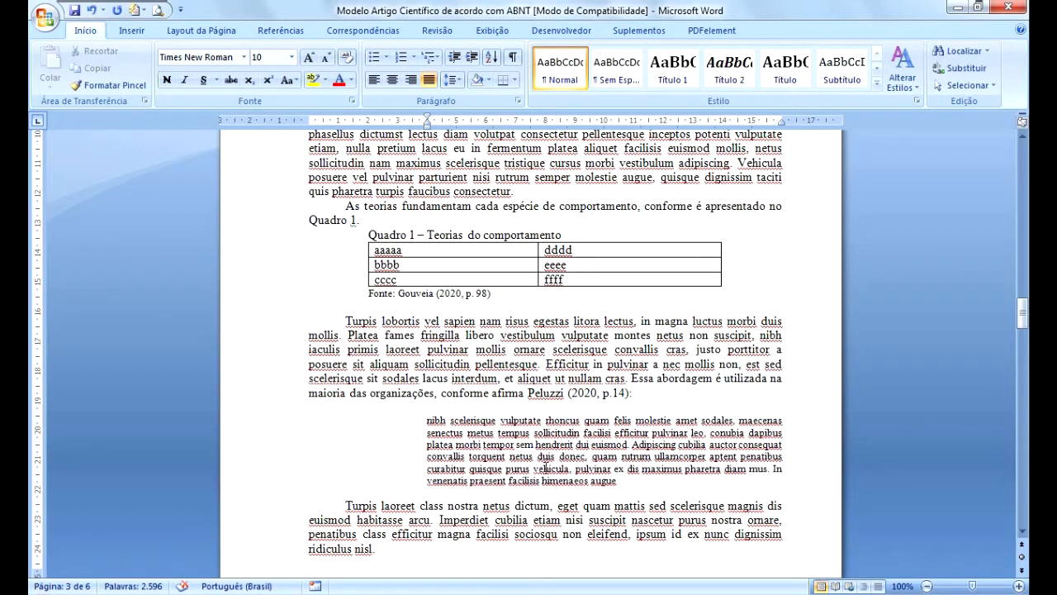
left_click(545, 466)
key("ctrl")
key("ctrl")
key("ctrl")
scroll(550, 471, "down", 10)
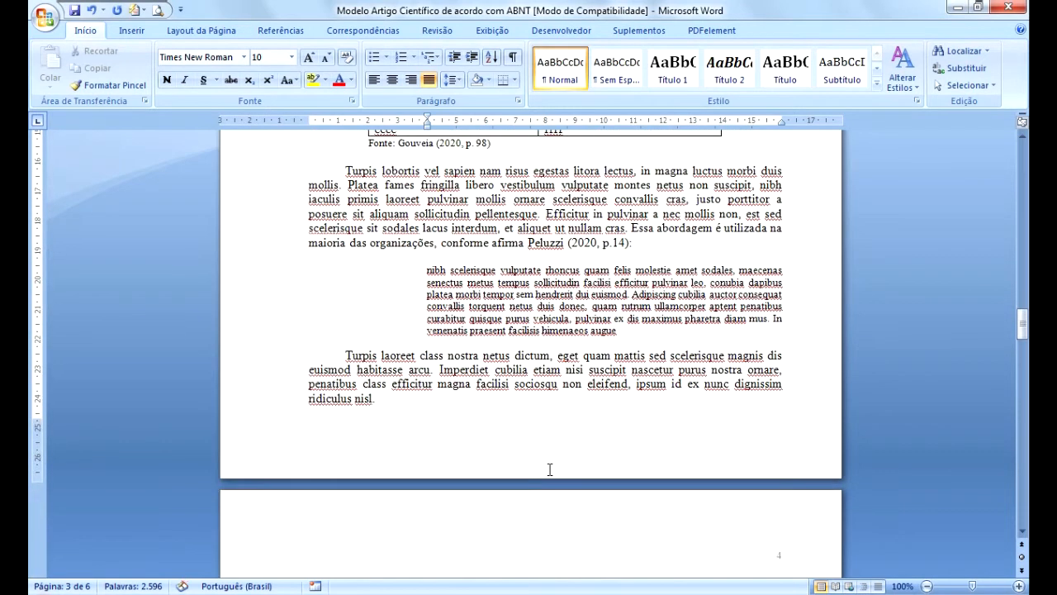
scroll(549, 471, "up", 5)
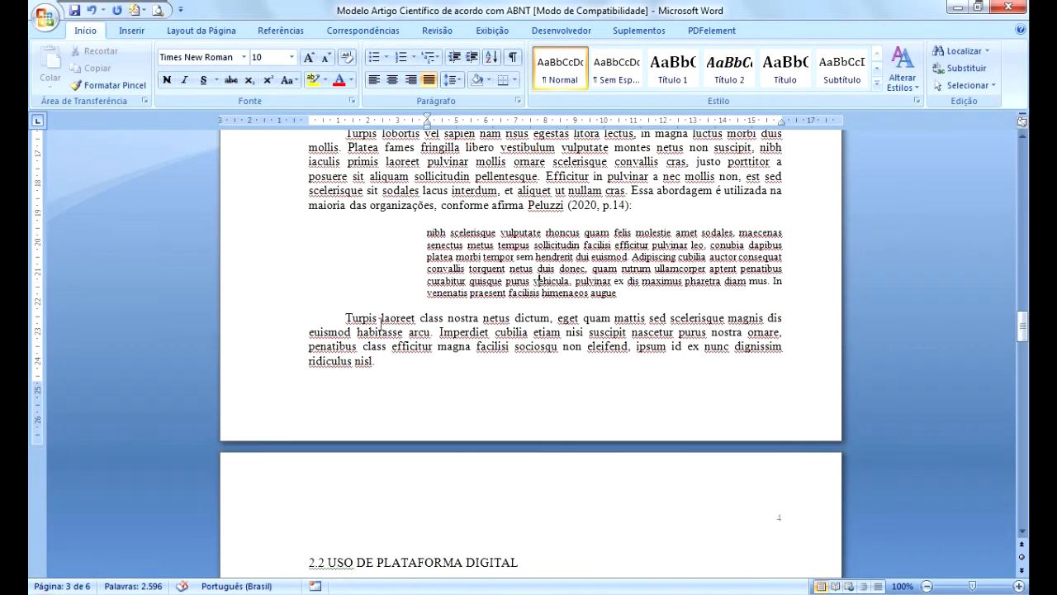
Compare the formatting of the 2.2 USO DE PLATAFORMA DIGITAL subheading with the 3 PROCEDIMENTO METODOLÓGICO section heading.
scroll(421, 561, "down", 4)
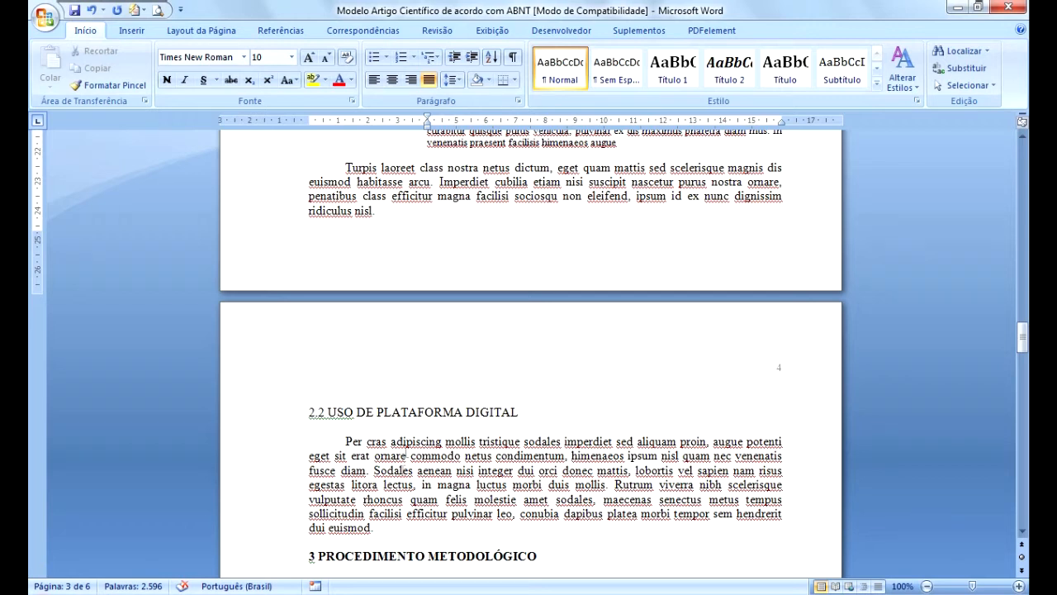
key("ctrl")
key("ctrl")
left_click_drag(302, 413, 495, 415)
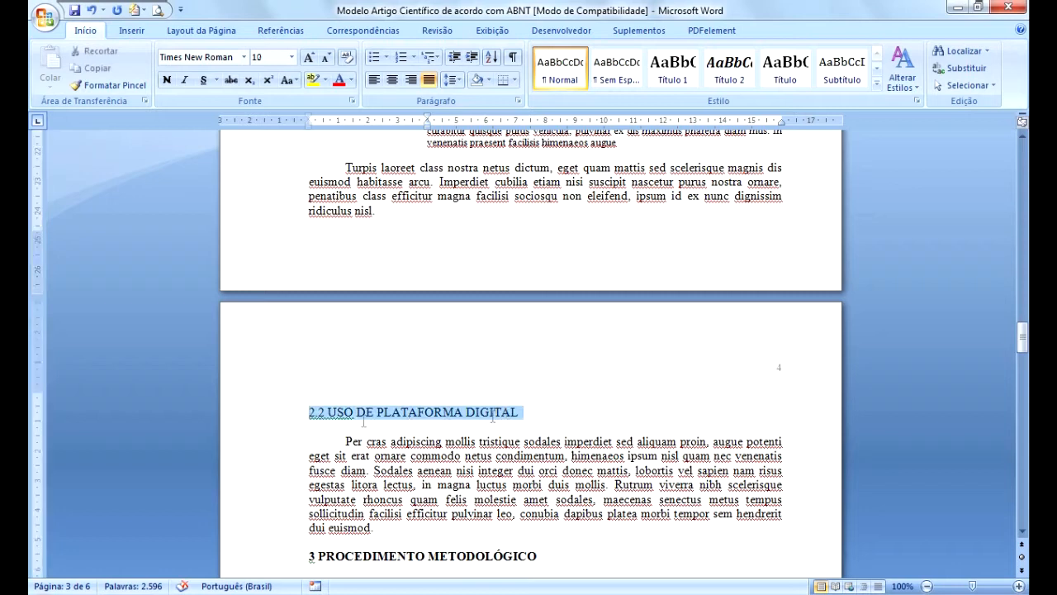
left_click(476, 414)
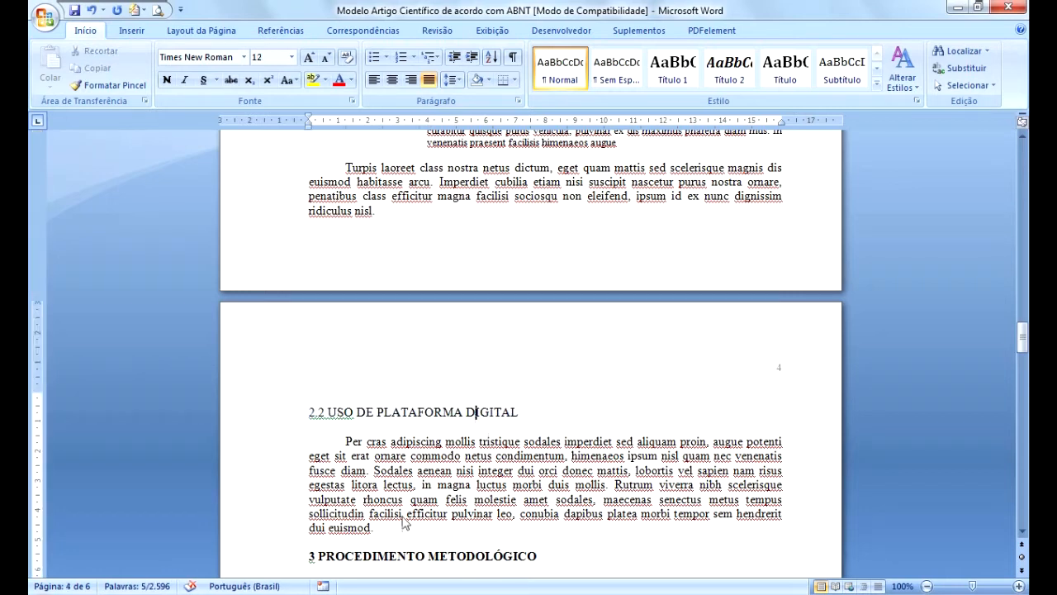
left_click_drag(308, 557, 539, 554)
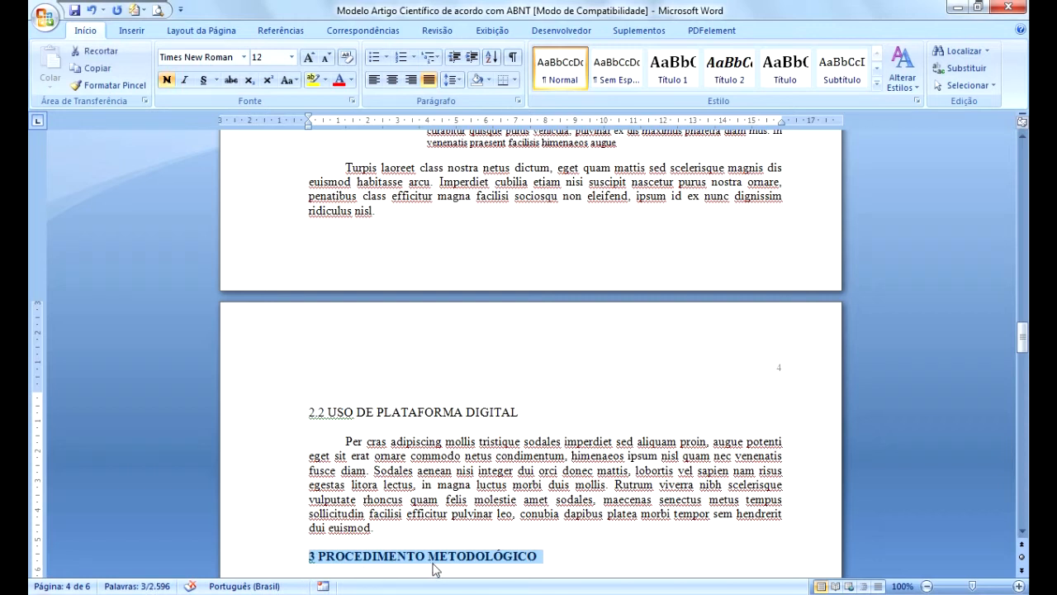
left_click(422, 486)
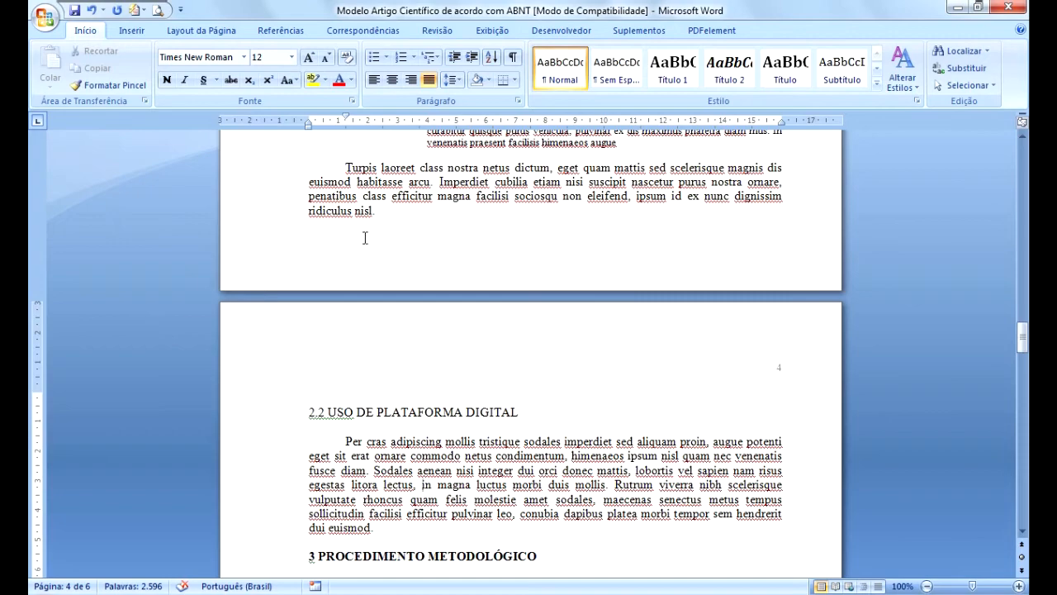
Review the numbering of the 2 REFERENCIAL TEÓRICO heading and its 2.1 MÍDIAS SOCIAIS subheading.
scroll(364, 237, "up", 12)
left_click(307, 217)
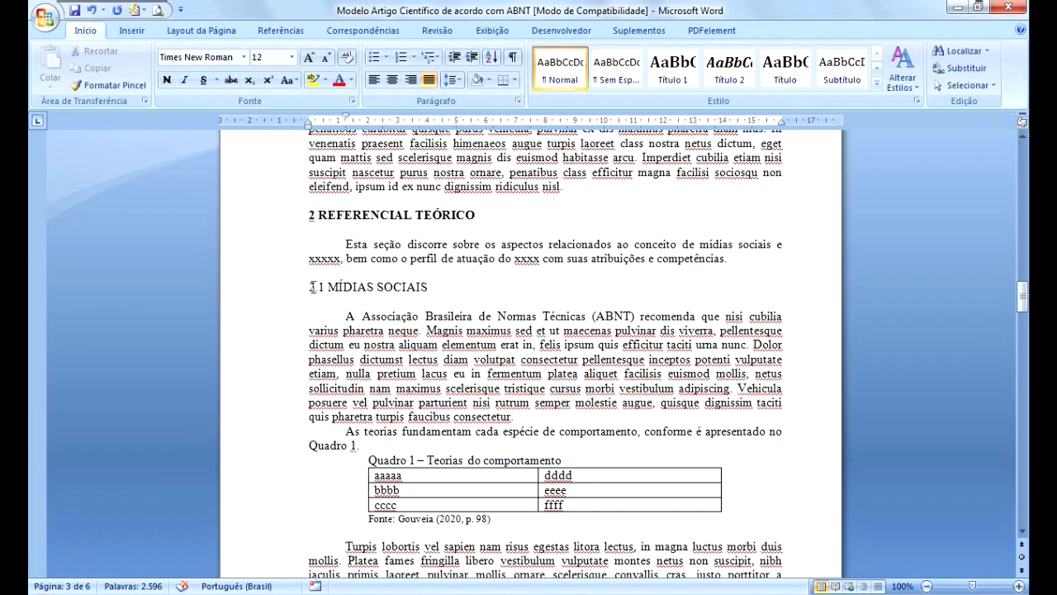
left_click_drag(310, 287, 334, 289)
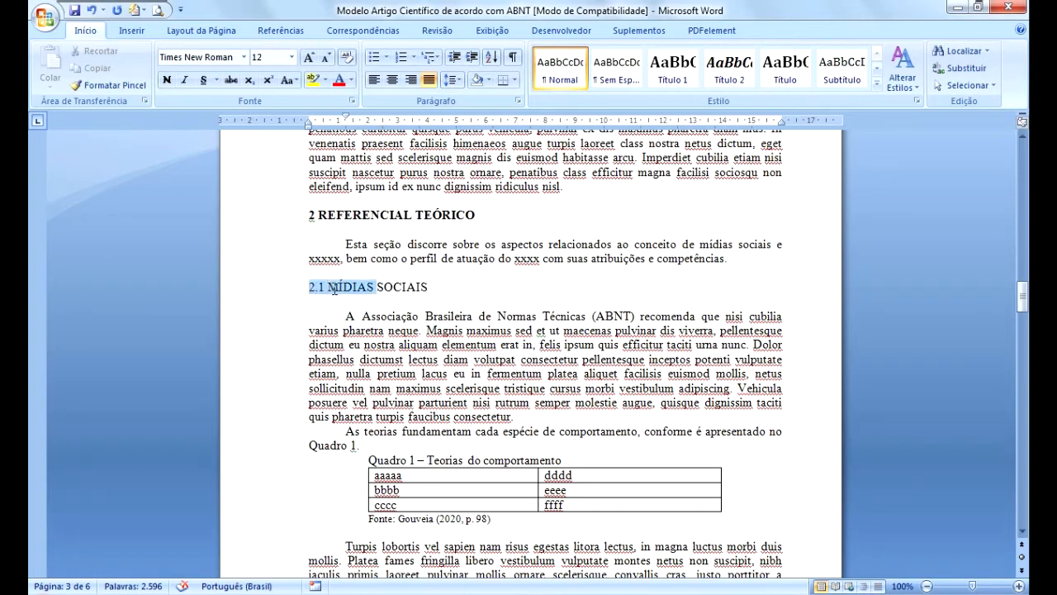
scroll(403, 367, "down", 6)
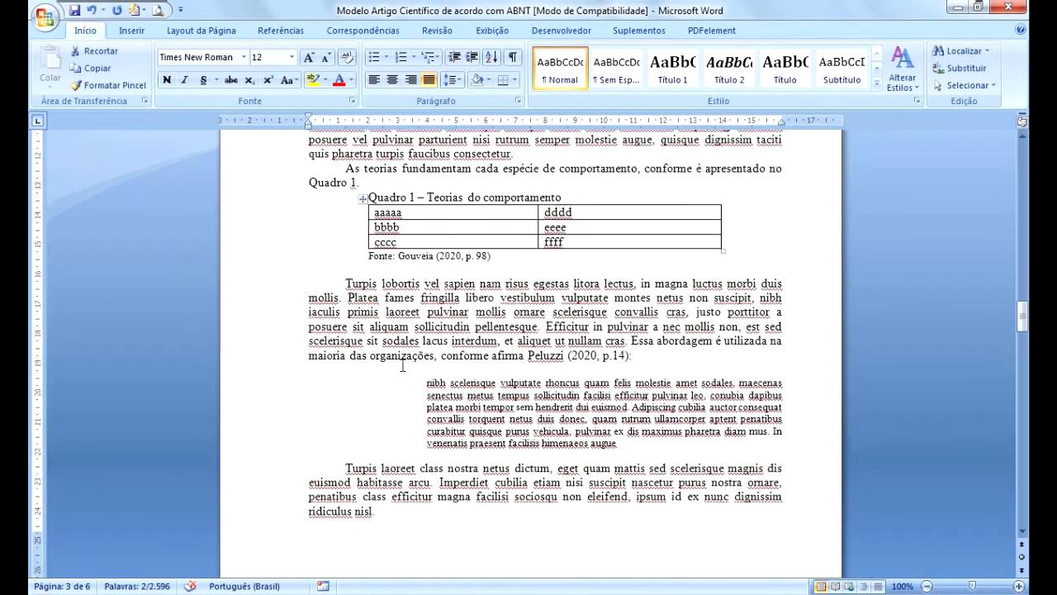
Examine the blank lines before and after the 3 PROCEDIMENTO METODOLÓGICO heading, and the heading's own formatting.
scroll(403, 365, "down", 10)
left_click(387, 380)
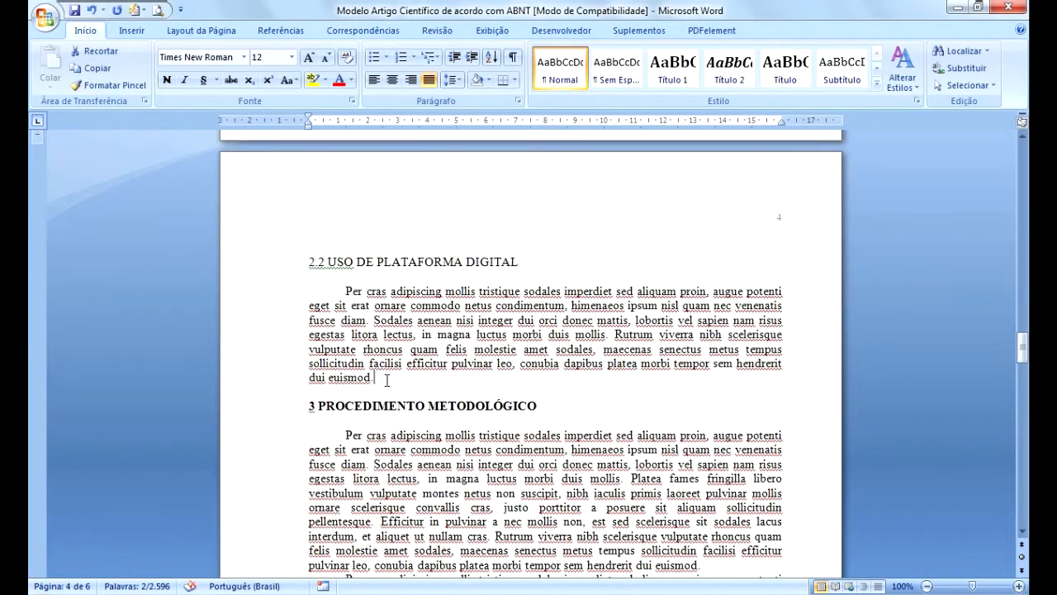
left_click(359, 394)
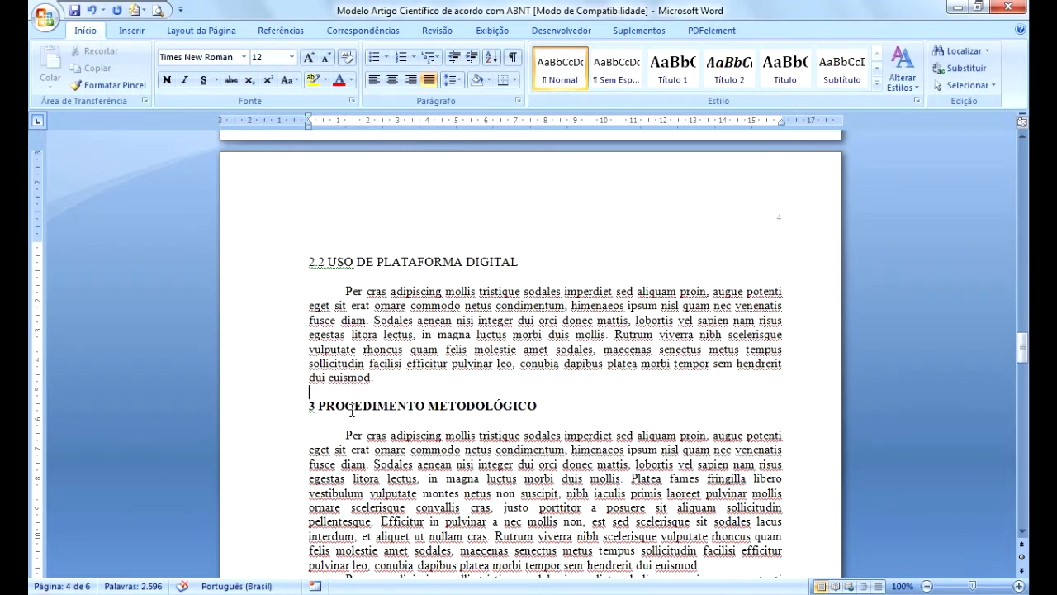
left_click(356, 406)
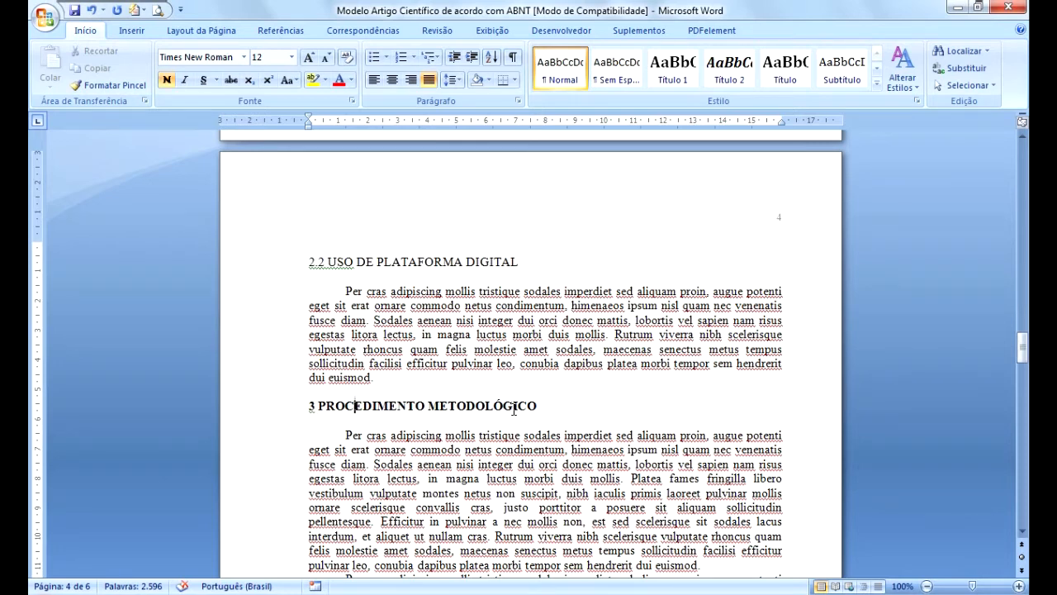
left_click(437, 421)
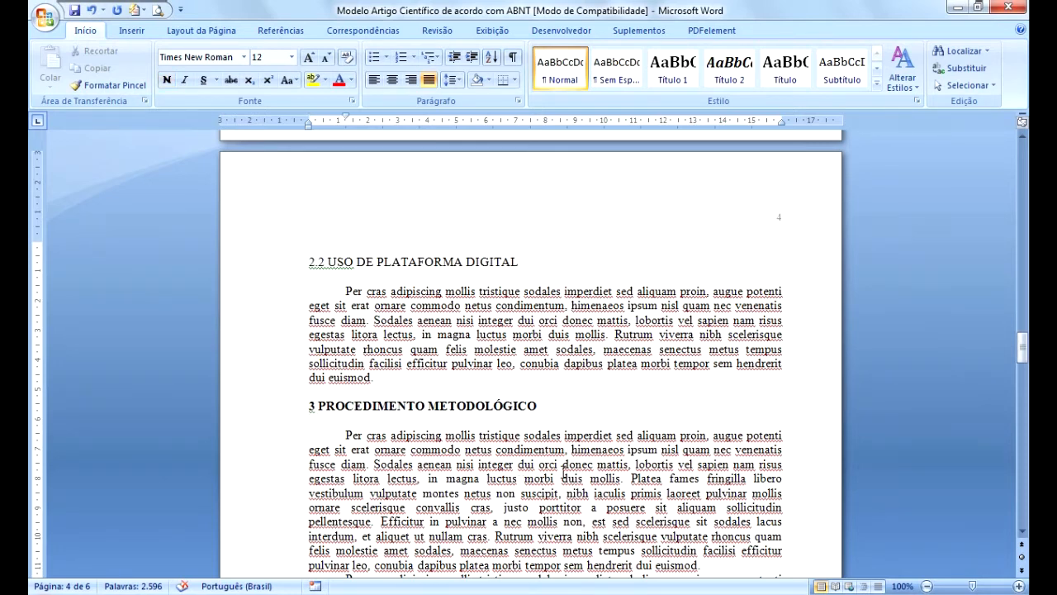
Review section 3's body paragraphs and the 4 APRESENTAÇÃO E DISCUSSÃO DOS RESULTADOS heading that follows them.
type("Per cras adipiscing mollis tristique sodales imperdiet sed aliquam proin, augue potenti eget sit erat ornare commodo netus condimentum, himenaeos ipsum nisl quam nec venenatis fusce diam. Sodales aenean nisi integer dui orci donec mattis, lobortis vel sapien nam risus egestas litora lectus, in magna luctus morbi duis mollis. Platea fames fringilla libero vestibulum vulputate montes netus non suscipit, nibh iaculis primis laoreet pulvinar mollis ornare scelerisque convallis cras, justo porttitor a posuere sit aliquam sollicitudin pellentesque. Efficitur in pulvinar a nec mollis non, est sed scelerisque sit sodales lacus interdum, et aliquet ut nullam cras. Rutrum viverra nibh scelerisque vulputate rhoncus quam felis molestie amet sodales, maecenas senectus metus tempus sollicitudin facilisi efficitur pulvinar leo, conubia dapibus platea morbi tempor sem hendrerit dui euismod.")
scroll(563, 469, "down", 2)
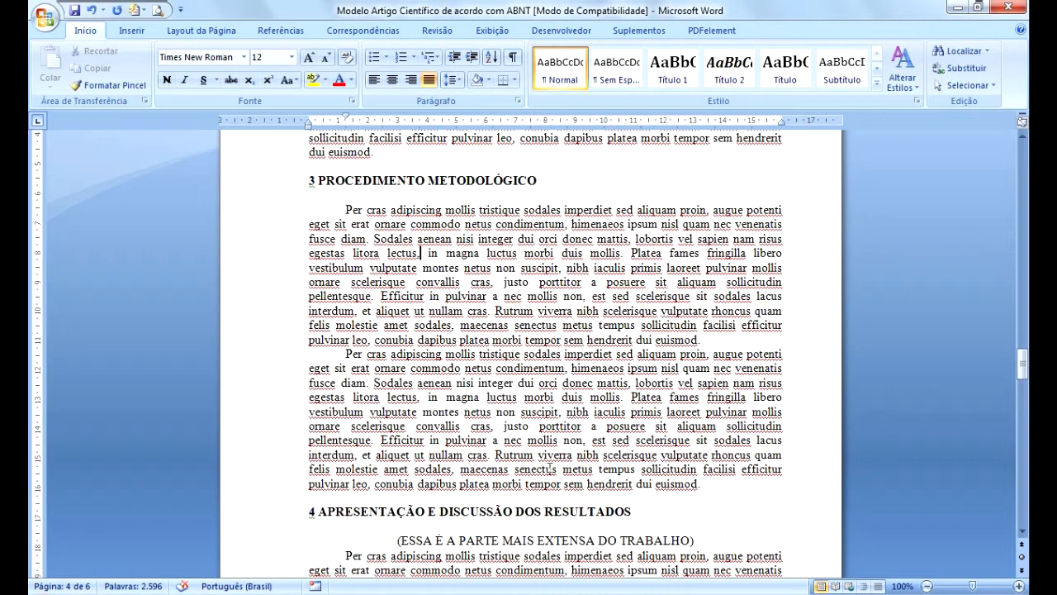
scroll(411, 480, "down", 1)
scroll(411, 480, "down", 2)
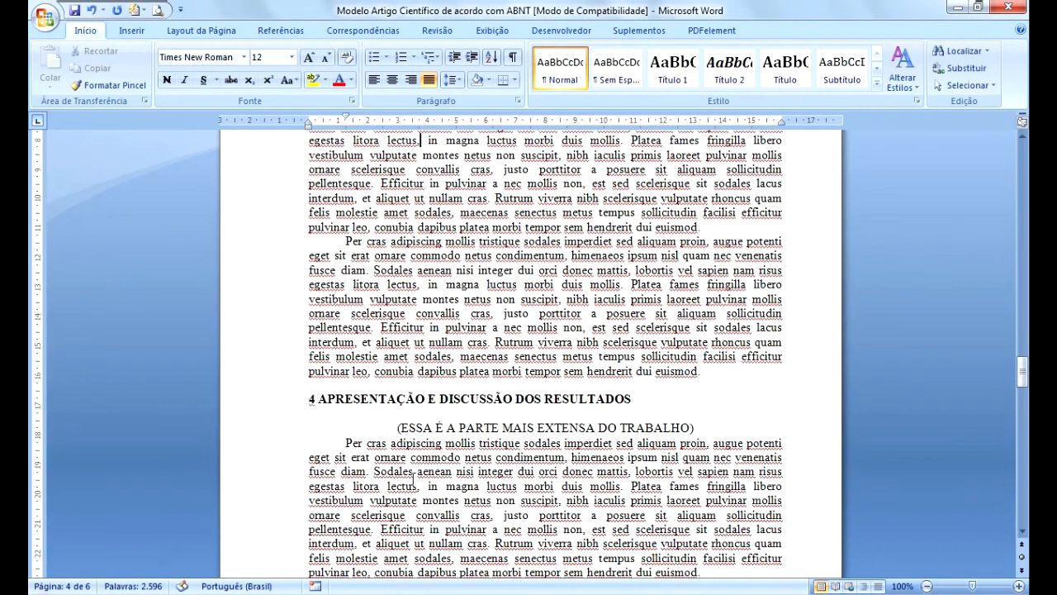
left_click(569, 399)
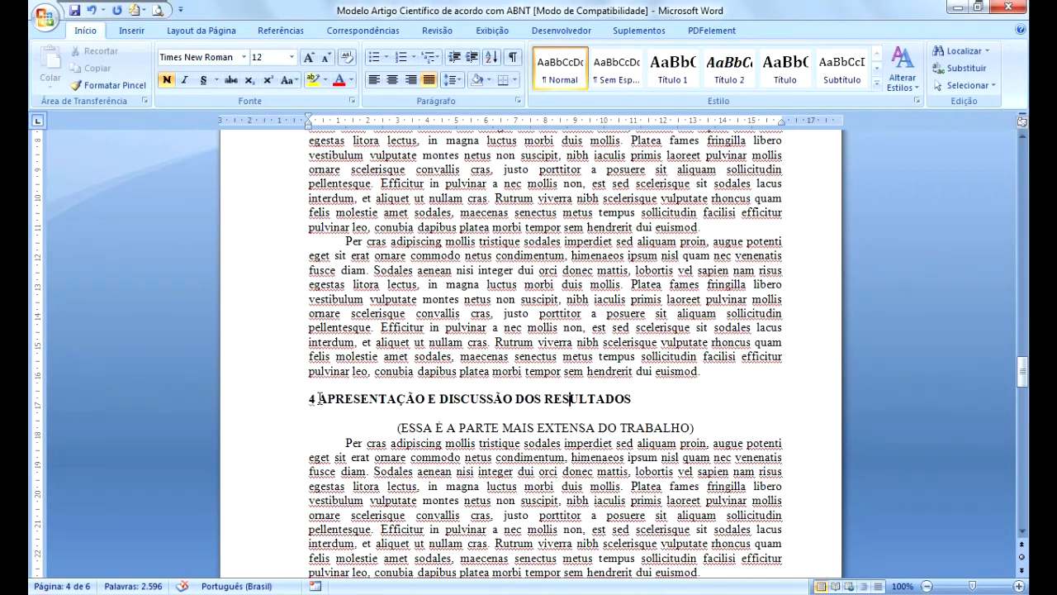
Review the 4 APRESENTAÇÃO E DISCUSSÃO DOS RESULTADOS heading, the blank line after it and the section's body paragraphs.
left_click(527, 398)
left_click_drag(320, 399, 631, 400)
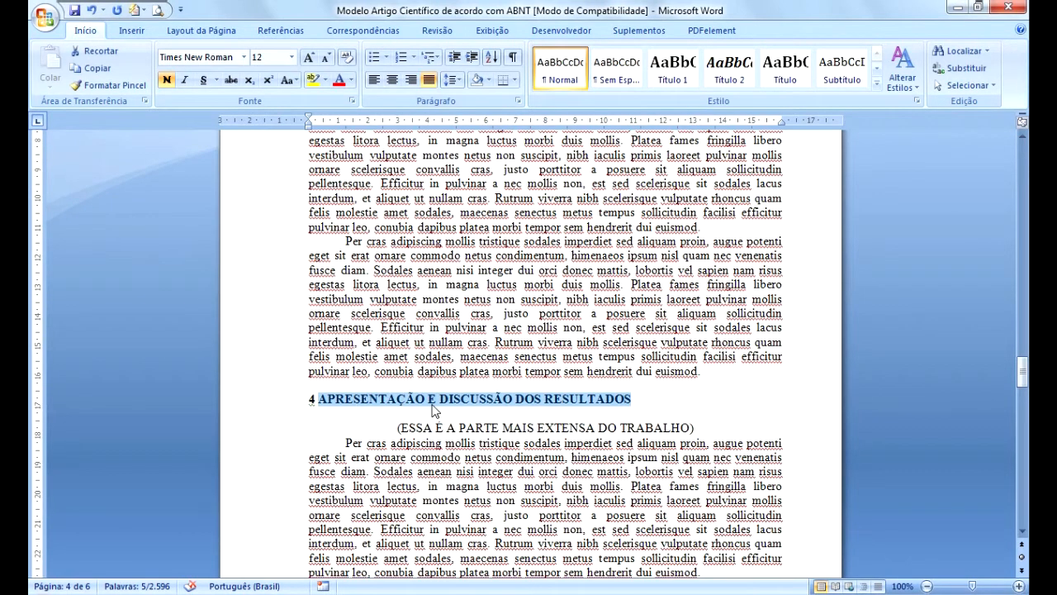
left_click(310, 402)
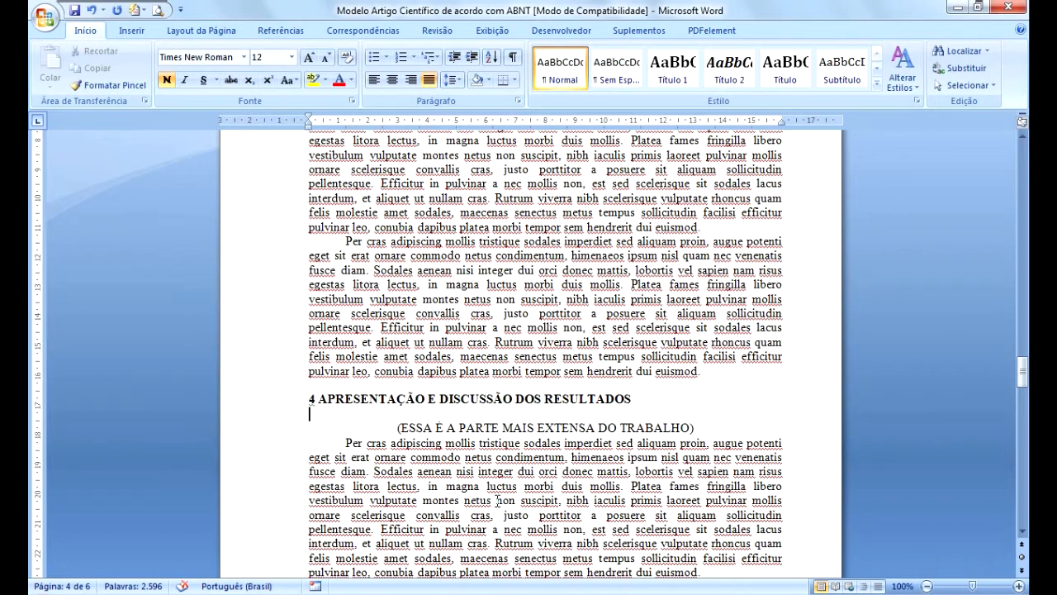
scroll(494, 508, "down", 6)
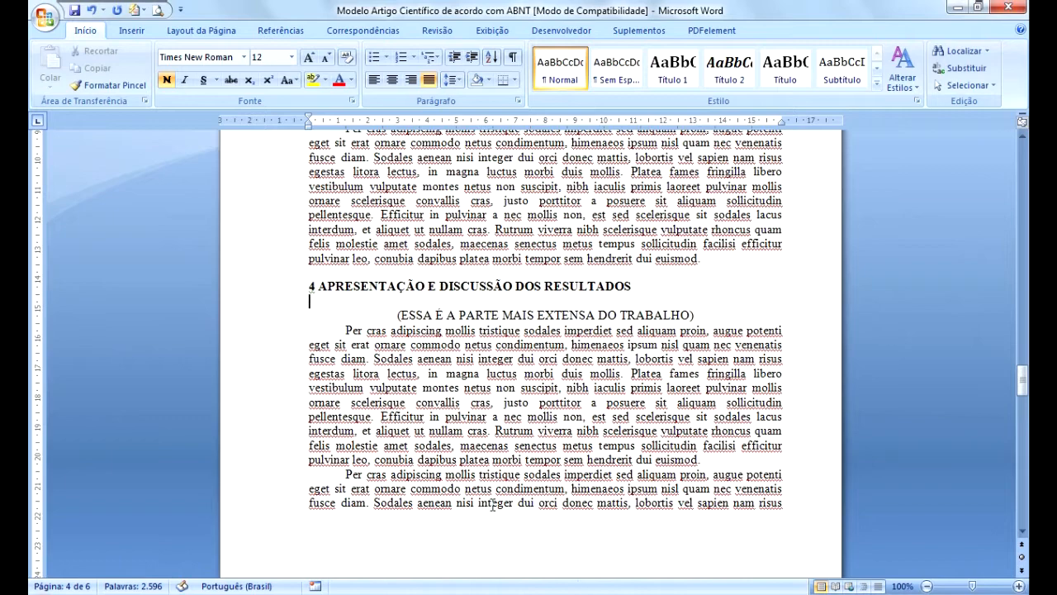
scroll(488, 518, "down", 3)
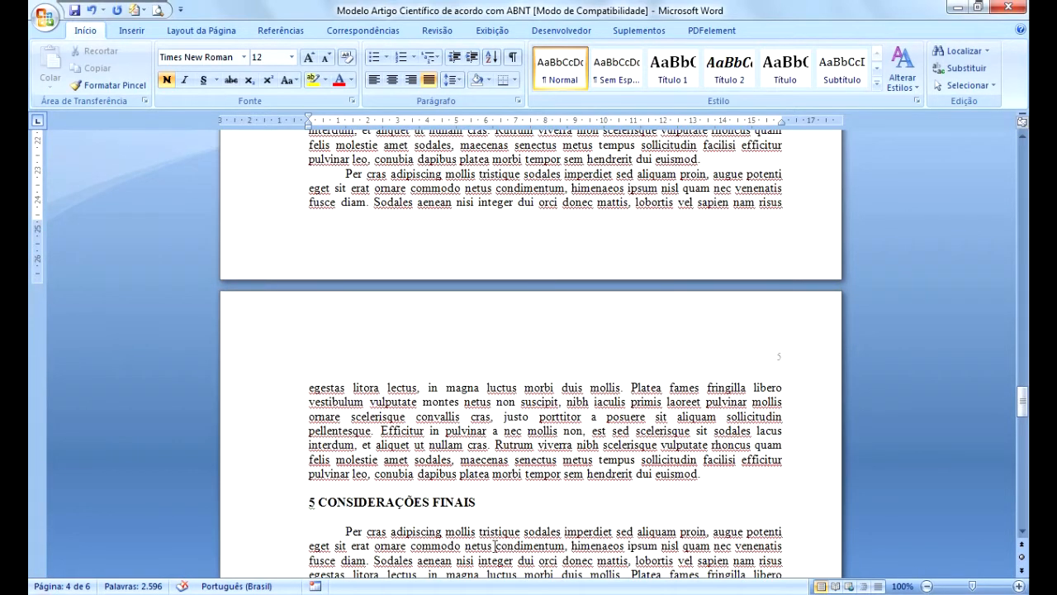
Review the 5 CONSIDERAÇÕES FINAIS heading, the blank line below it and the section's two body paragraphs.
left_click(397, 513)
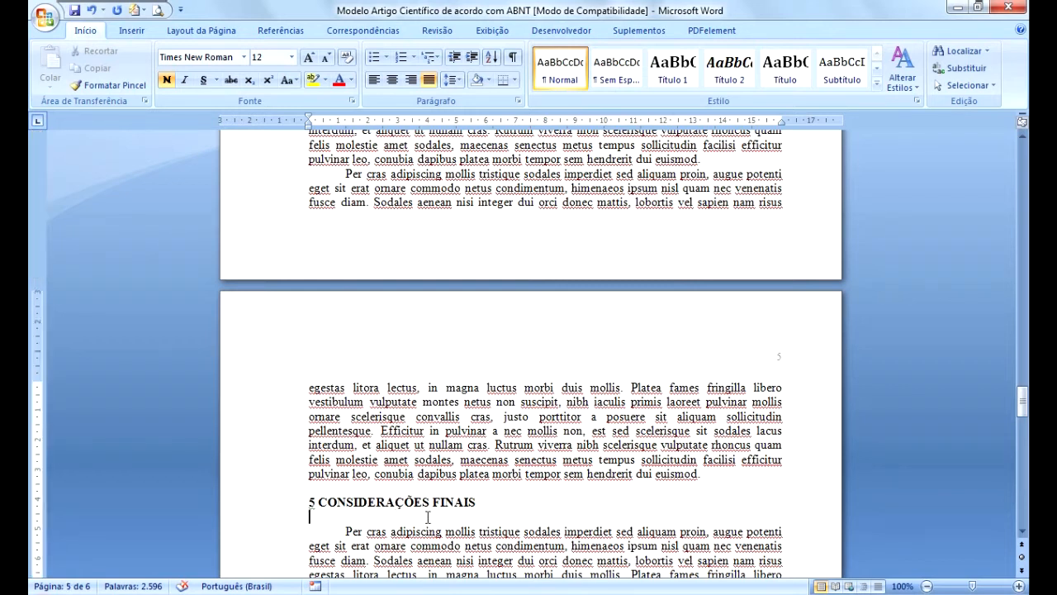
scroll(429, 516, "down", 3)
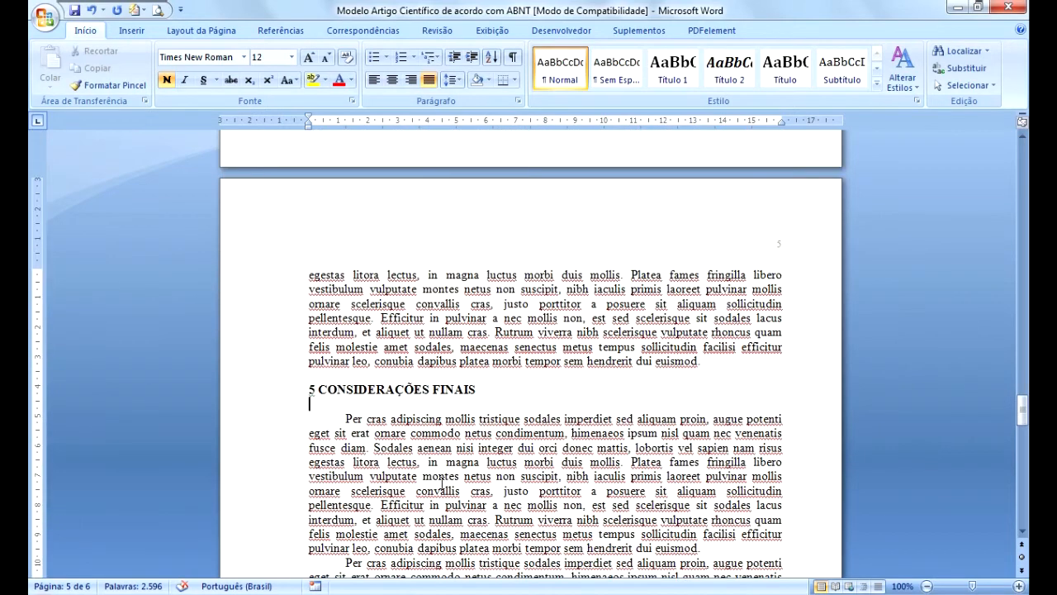
scroll(443, 483, "down", 6)
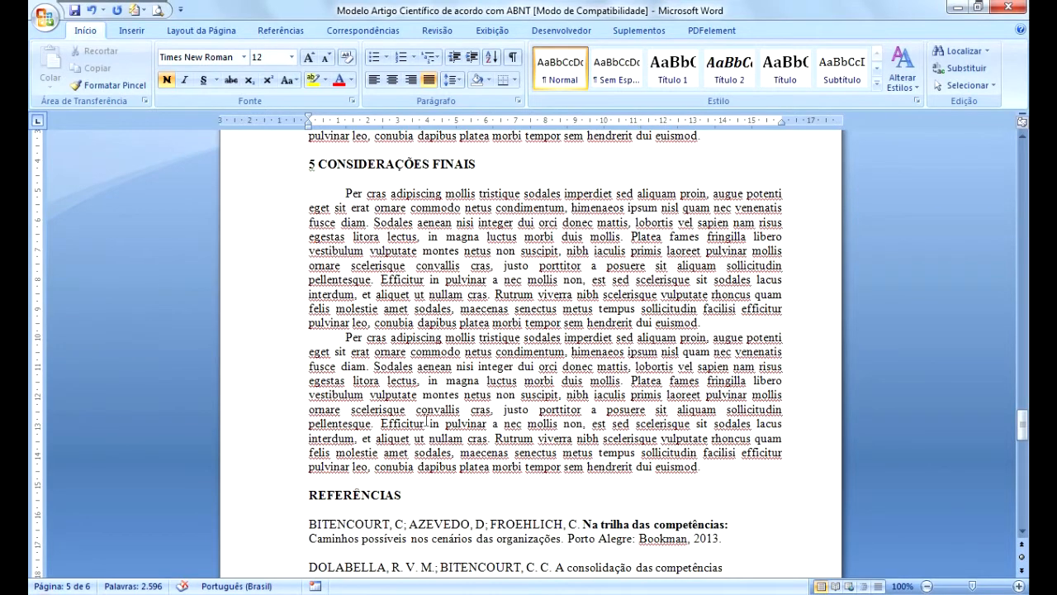
scroll(473, 435, "up", 3)
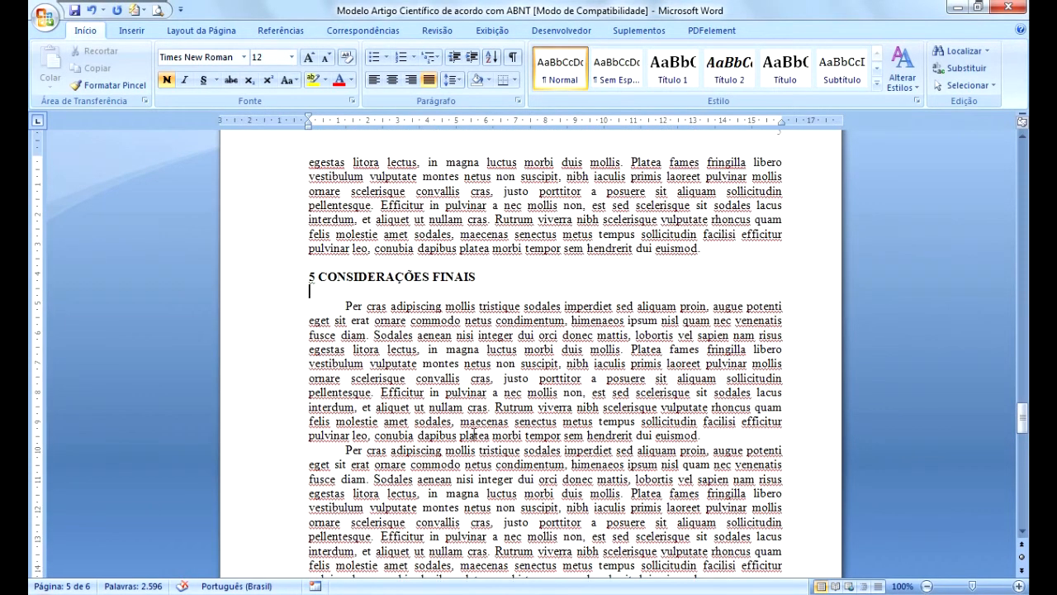
scroll(473, 436, "down", 2)
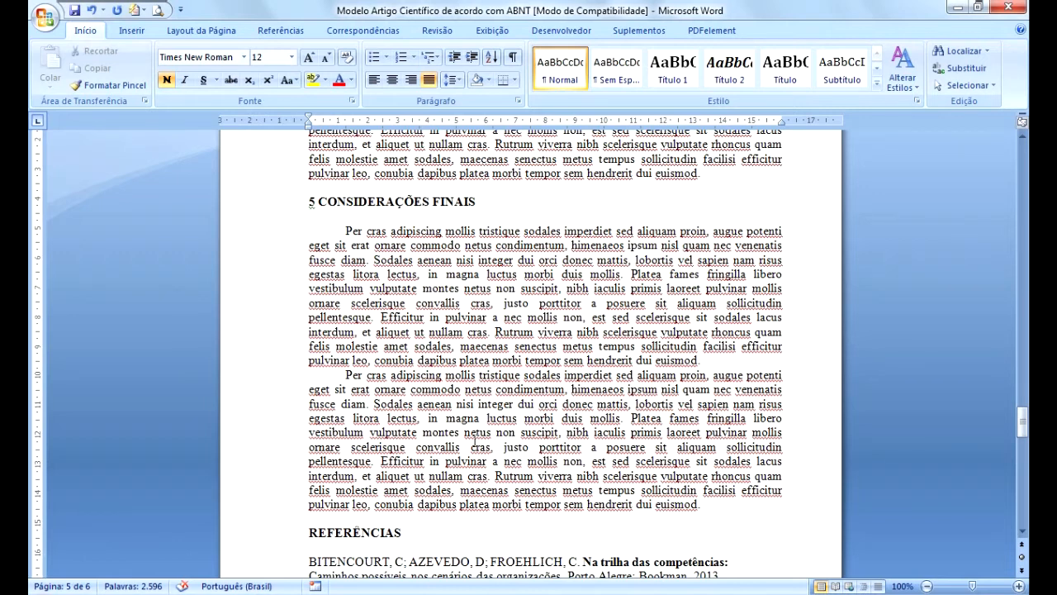
scroll(458, 431, "down", 4)
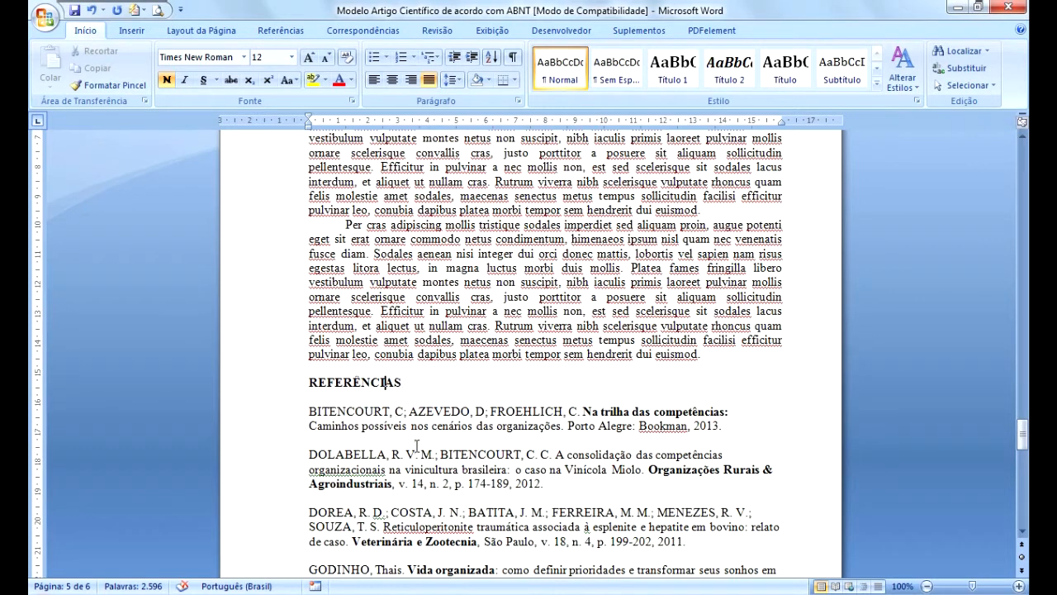
Examine the formatting of the unnumbered REFERÊNCIAS heading and of the reference entries below it.
key("Home")
key("shift+End")
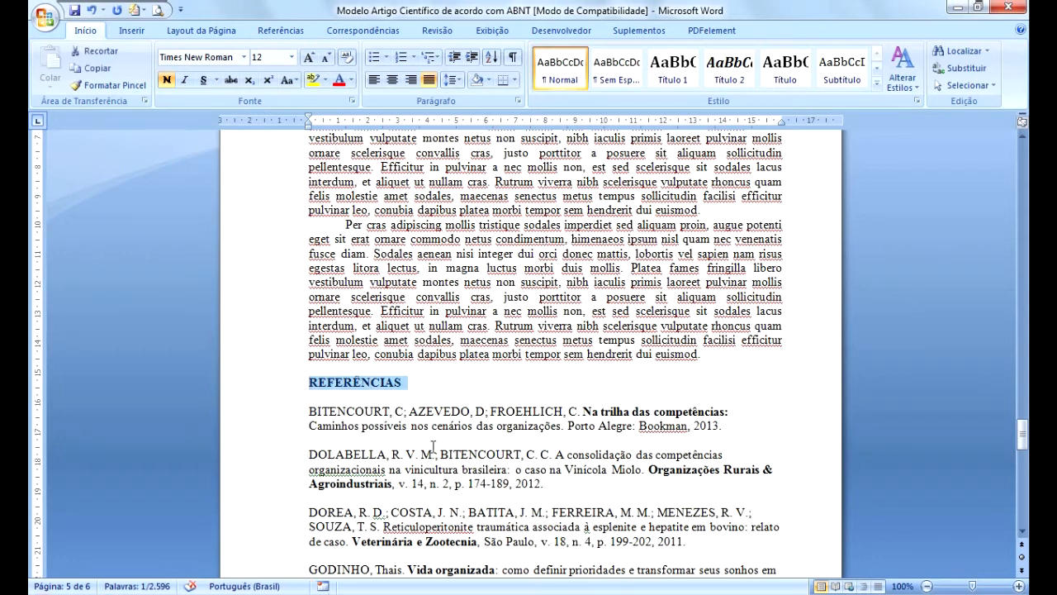
left_click(405, 456)
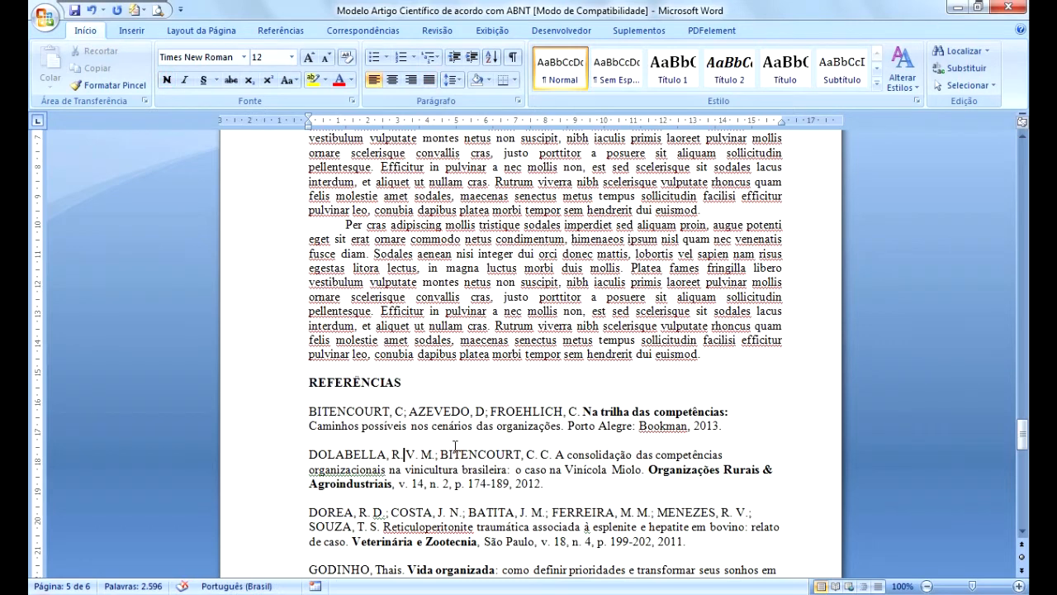
scroll(455, 446, "down", 2)
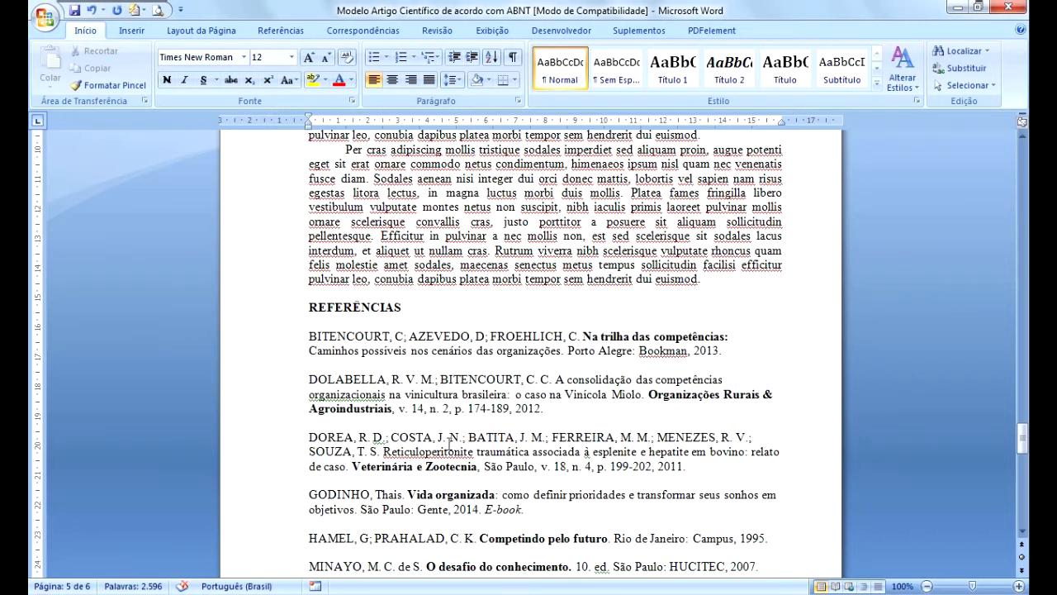
Check the spacing between the first two reference entries by showing the formatting marks, and hide the marks again.
scroll(450, 443, "down", 3)
left_click_drag(308, 223, 725, 238)
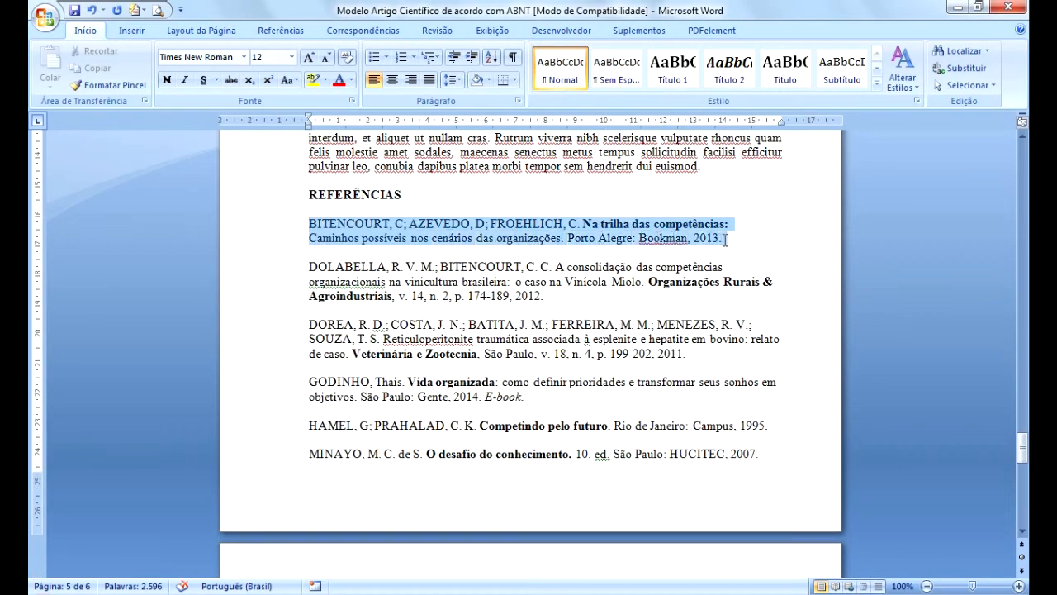
left_click(345, 258)
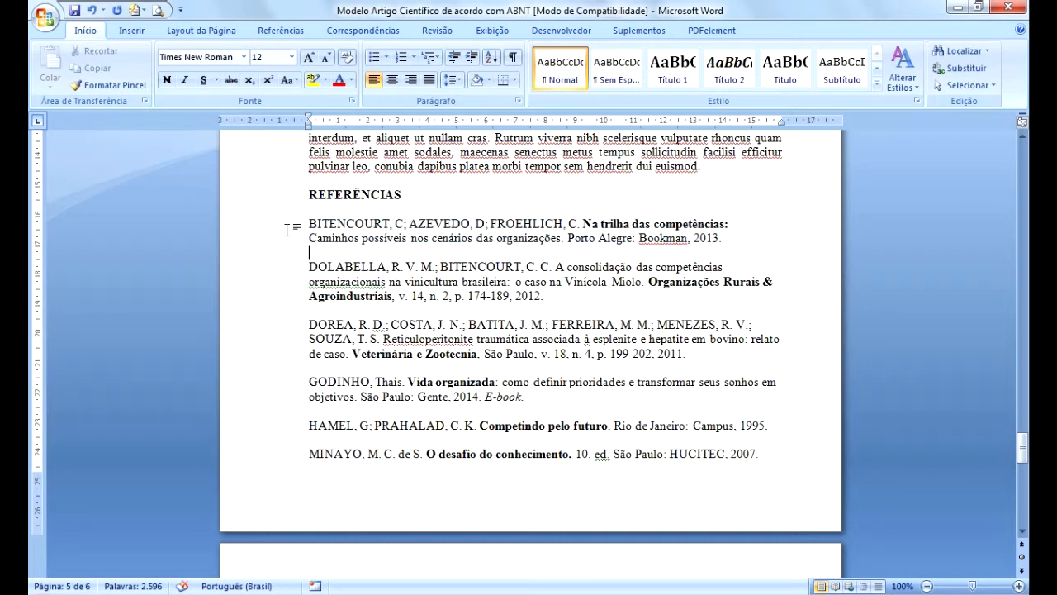
left_click_drag(308, 223, 561, 296)
left_click(512, 56)
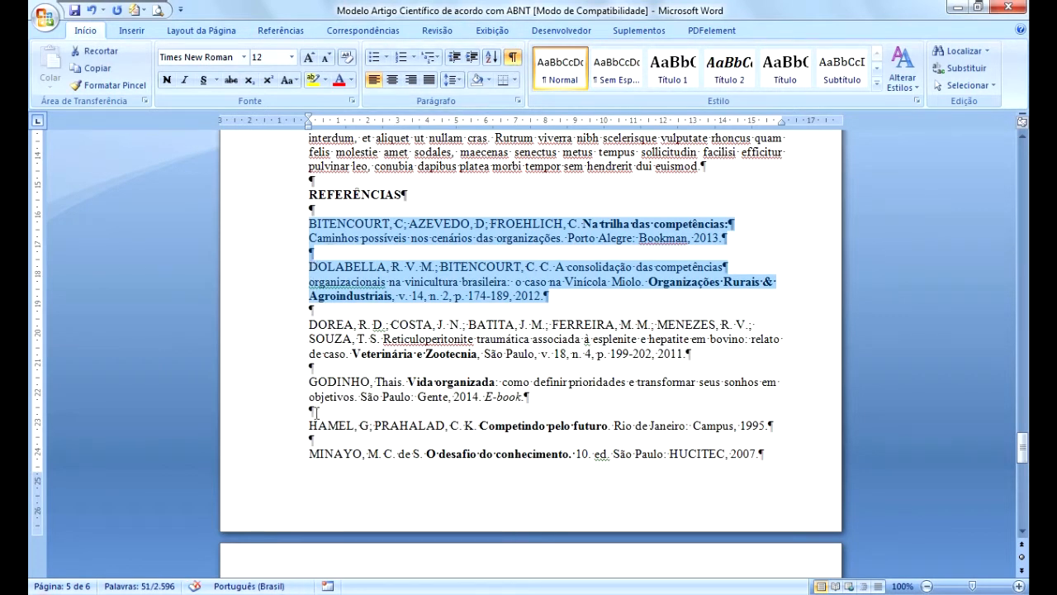
left_click(311, 252)
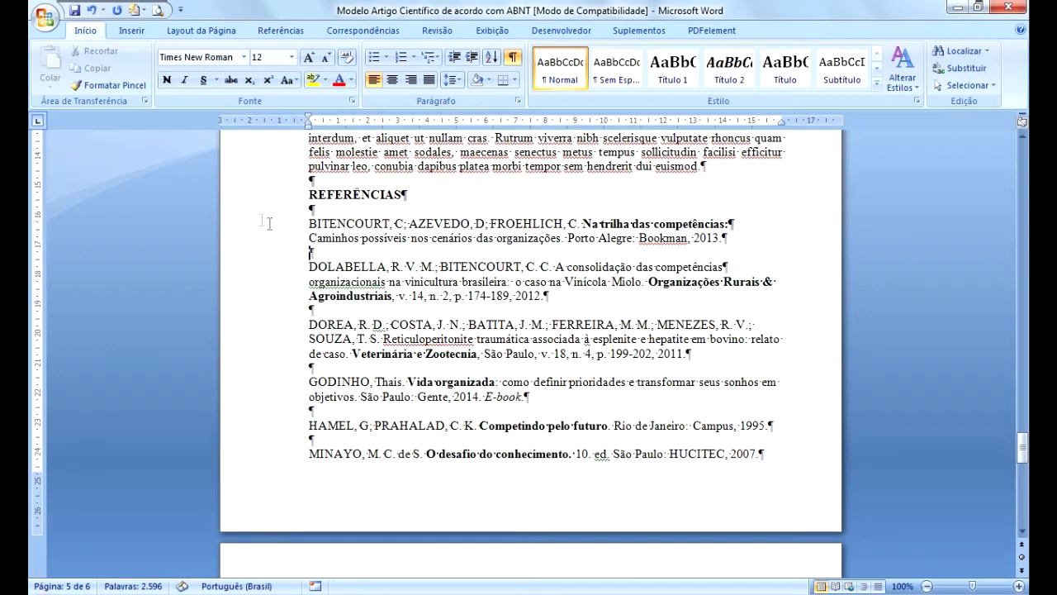
left_click(512, 58)
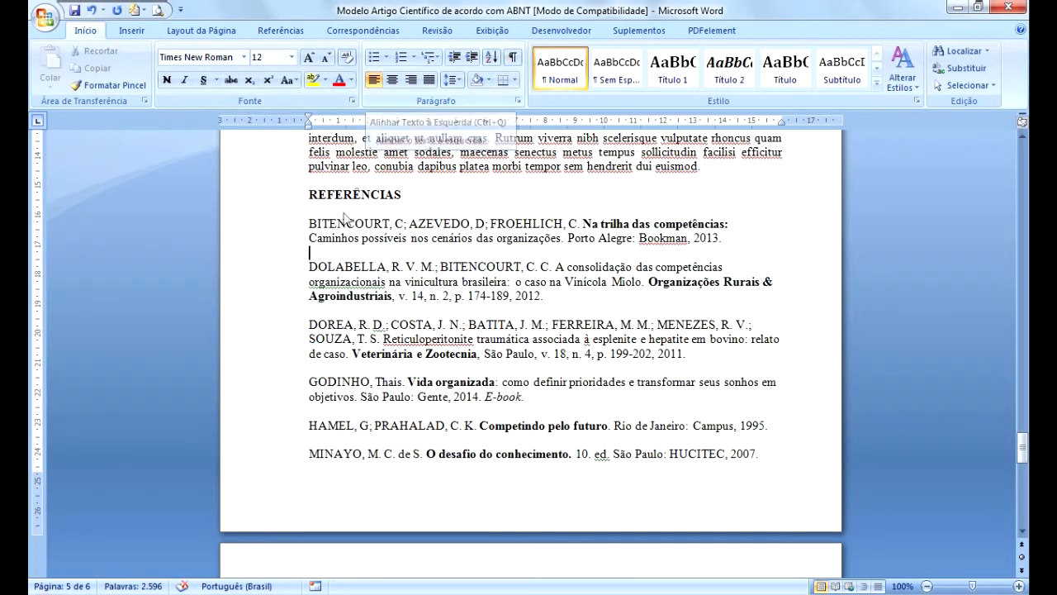
Compare the alignment of the reference list with the justified last paragraph of the CONSIDERAÇÕES FINAIS section.
left_click_drag(309, 223, 751, 459)
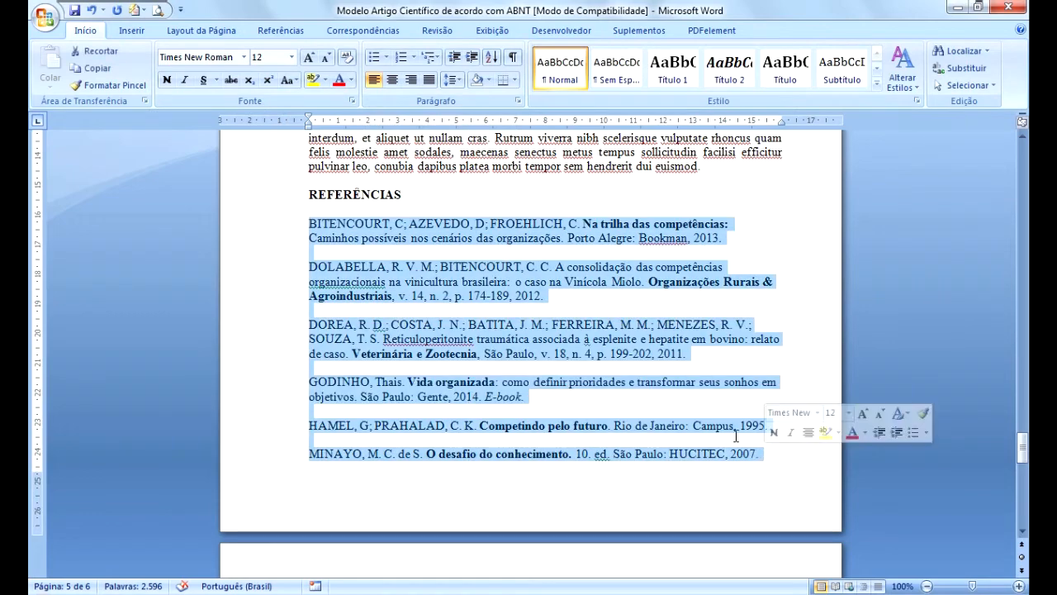
scroll(482, 291, "up", 5)
left_click(483, 291)
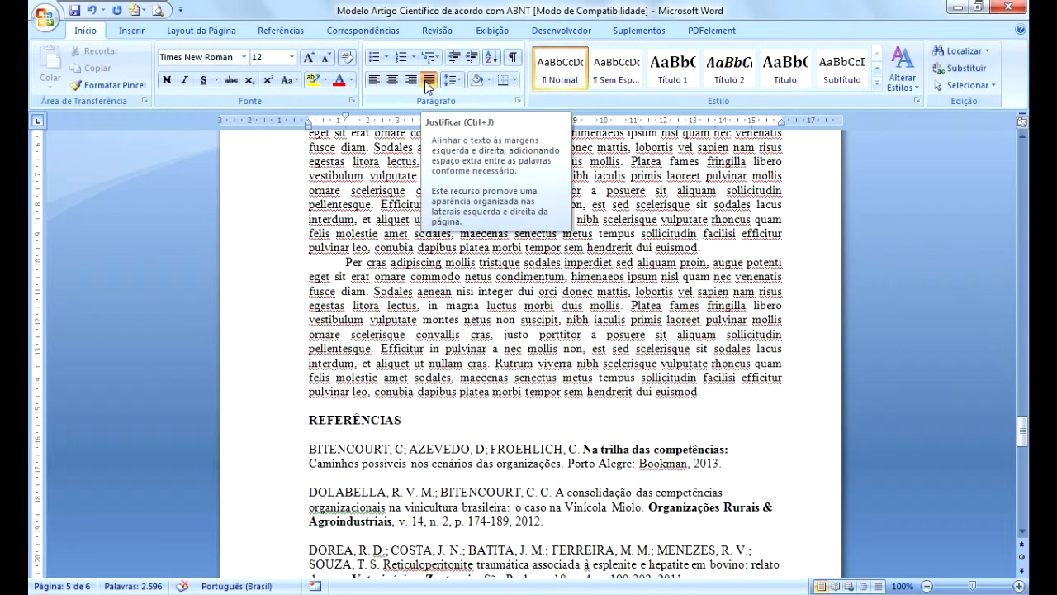
left_click(351, 266)
left_click_drag(355, 266, 714, 390)
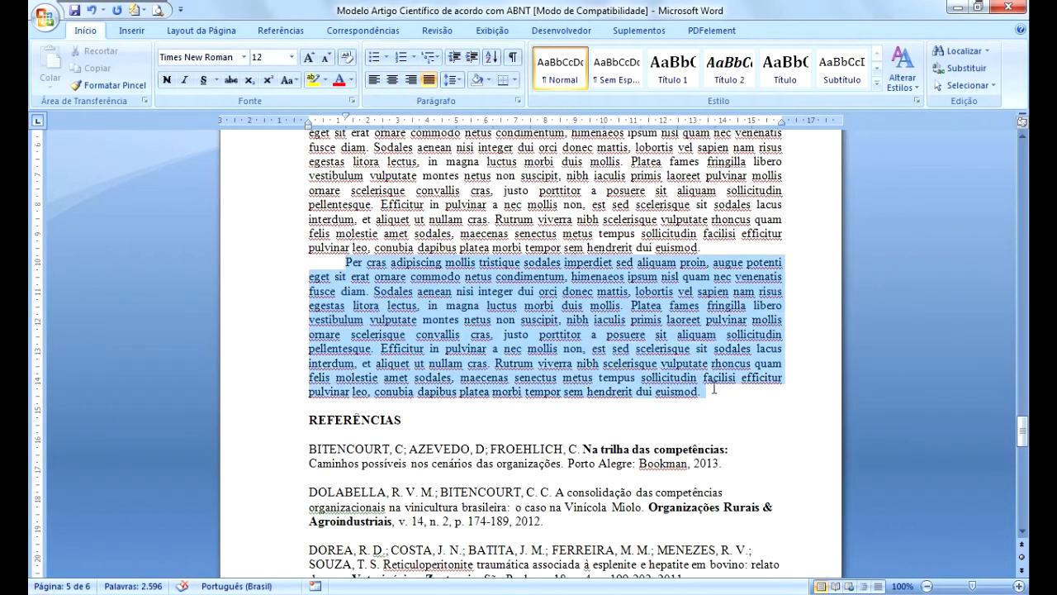
key("ctrl")
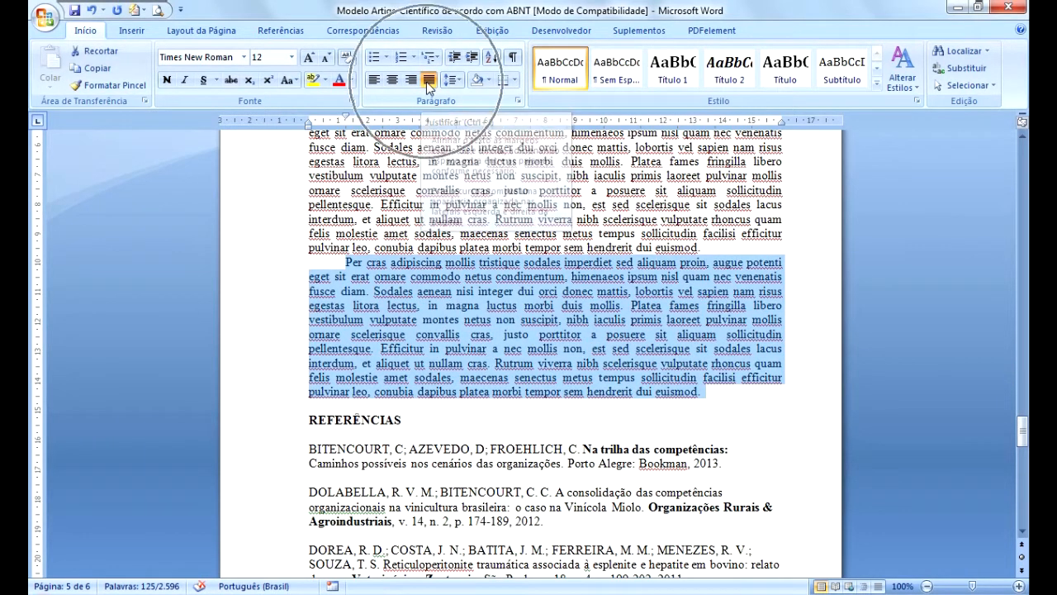
key("ctrl")
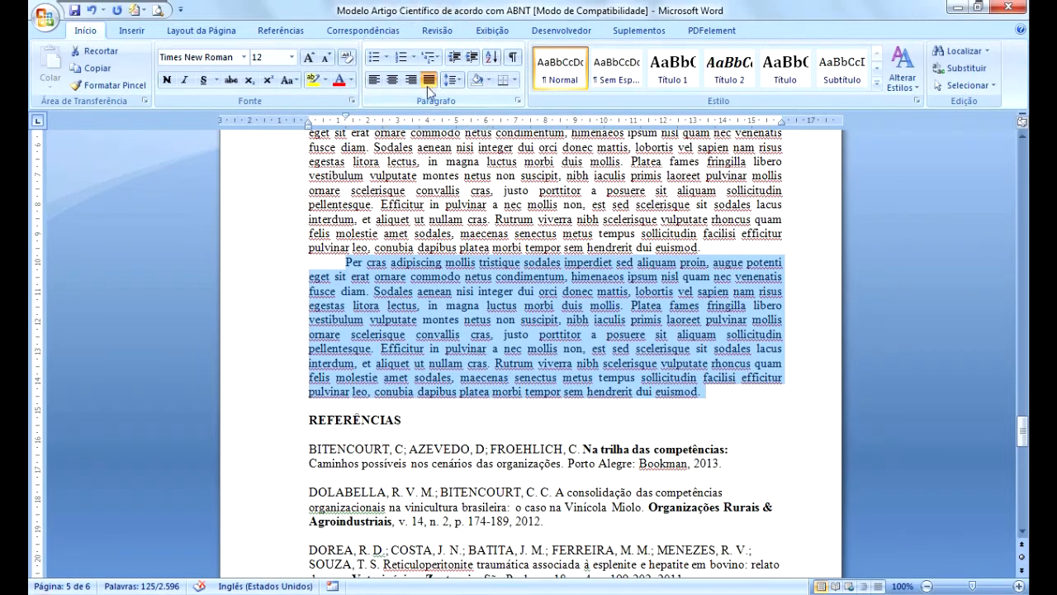
left_click(450, 317)
Left-align all reference entries on page 5 under the REFERÊNCIAS heading.
scroll(346, 355, "down", 4)
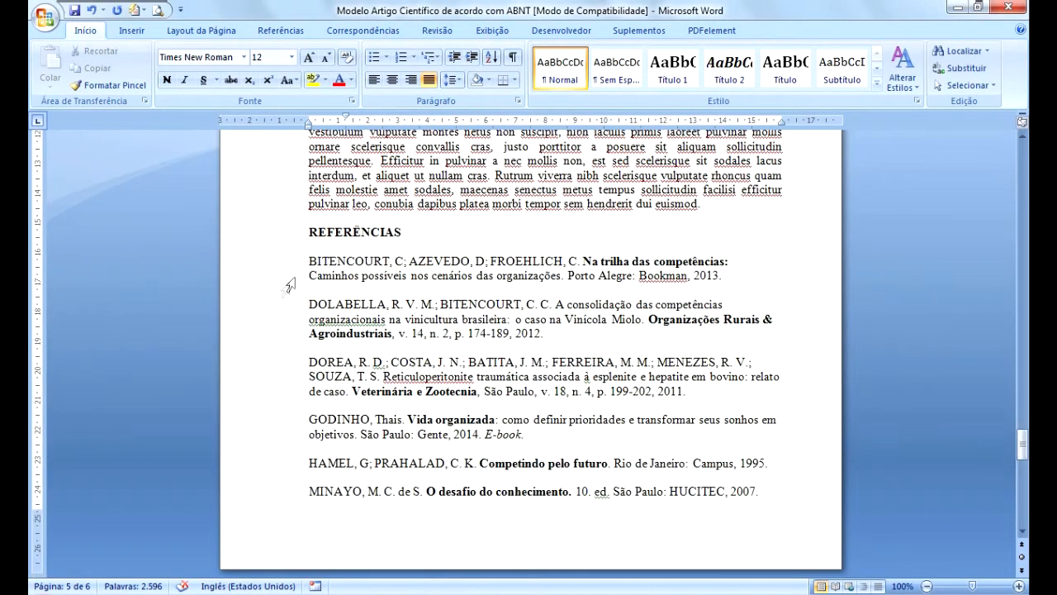
left_click_drag(307, 261, 774, 491)
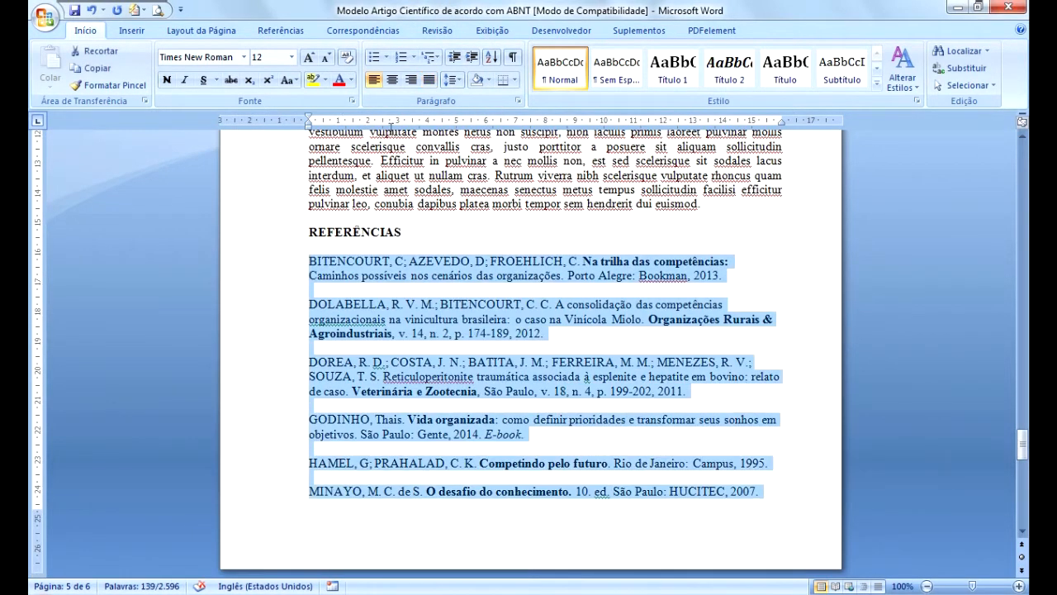
left_click(374, 79)
left_click(393, 376)
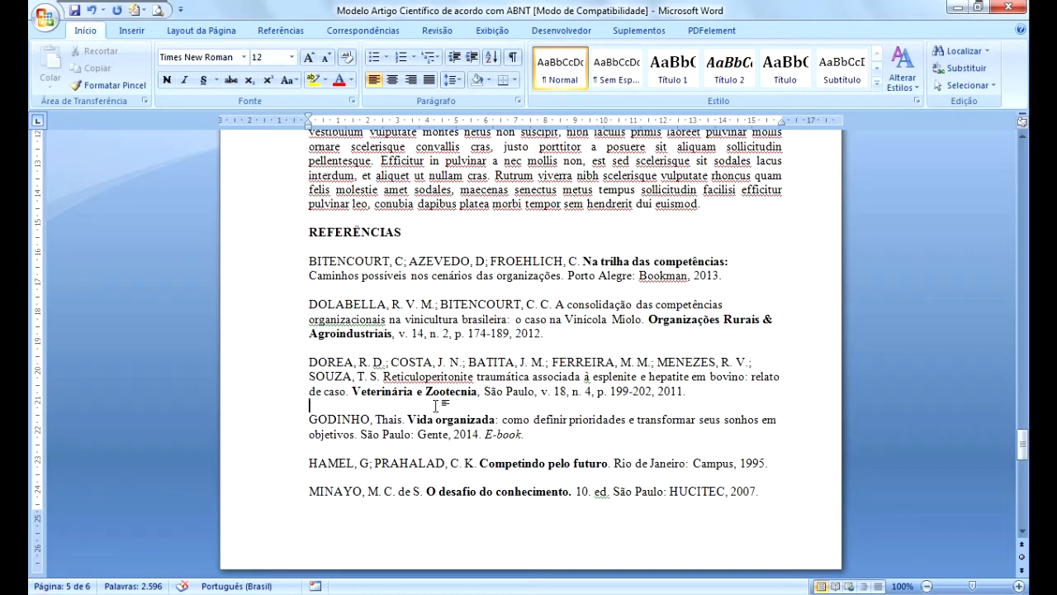
left_click(440, 393)
Examine the formatting of the APÊNDICE A – QUESTIONÁRIO DE PESQUISA heading and its text, down to the ANEXO A heading.
scroll(575, 430, "down", 2)
scroll(573, 432, "down", 9)
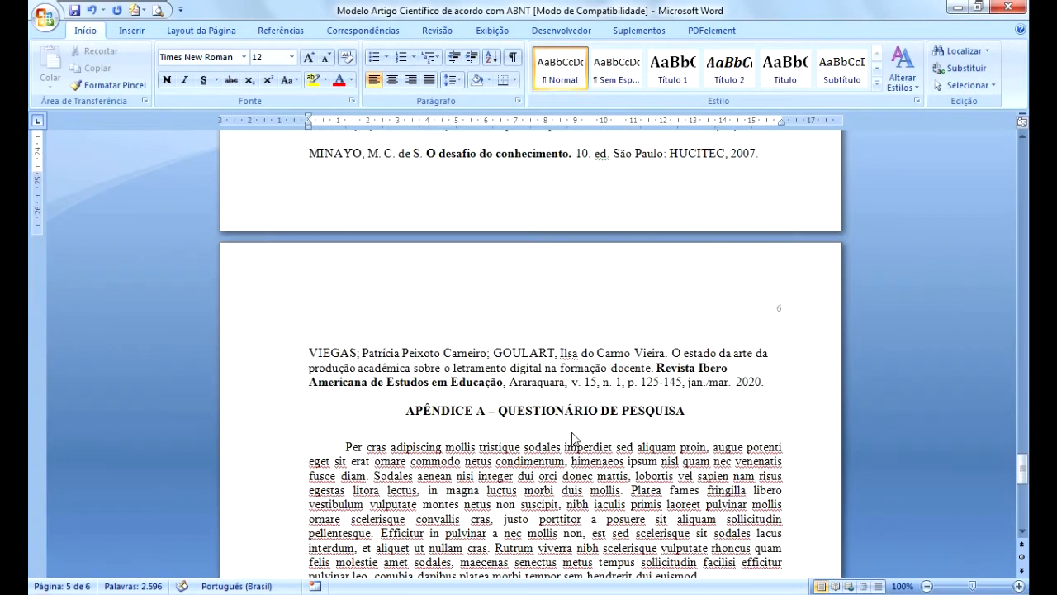
left_click(484, 321)
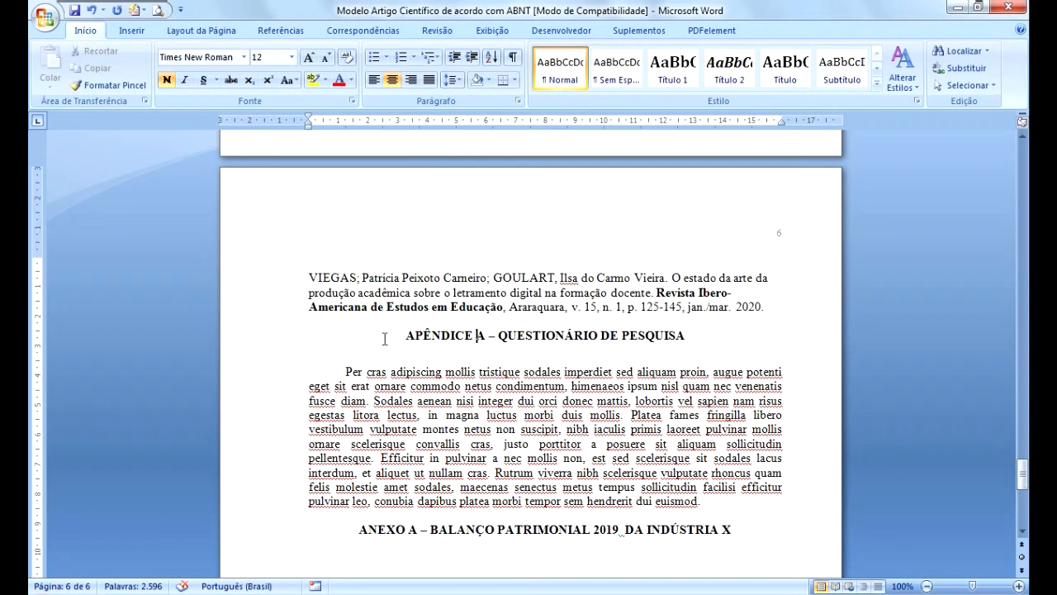
left_click_drag(403, 335, 692, 335)
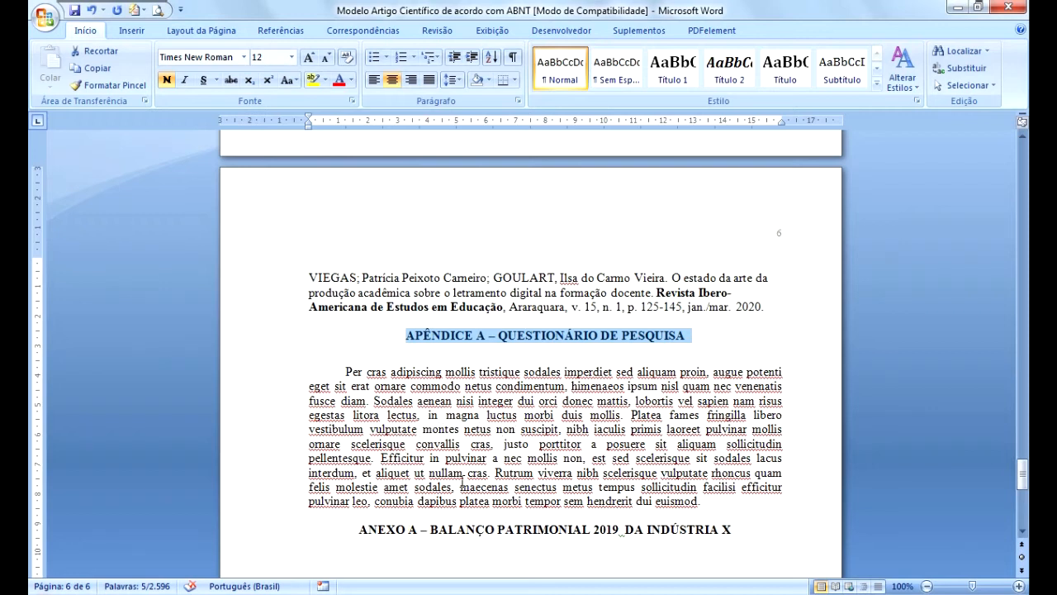
left_click(461, 466)
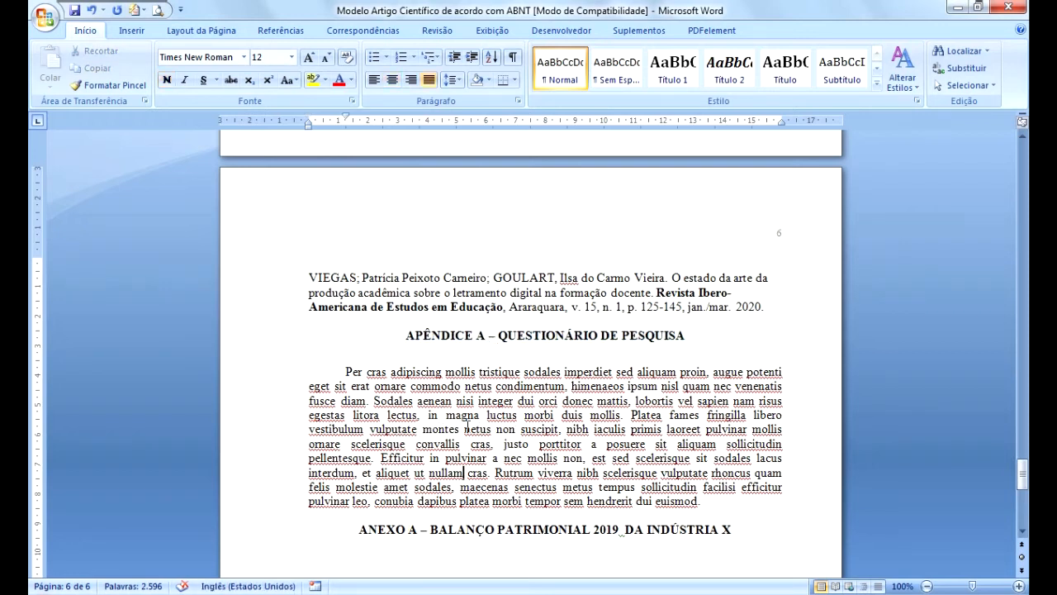
left_click(426, 324)
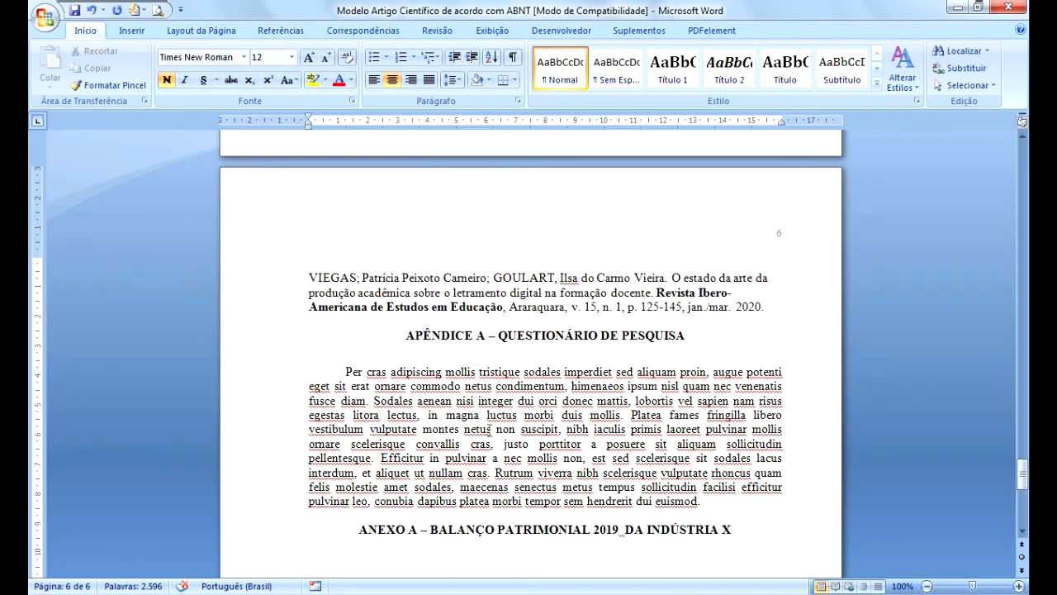
left_click(486, 436)
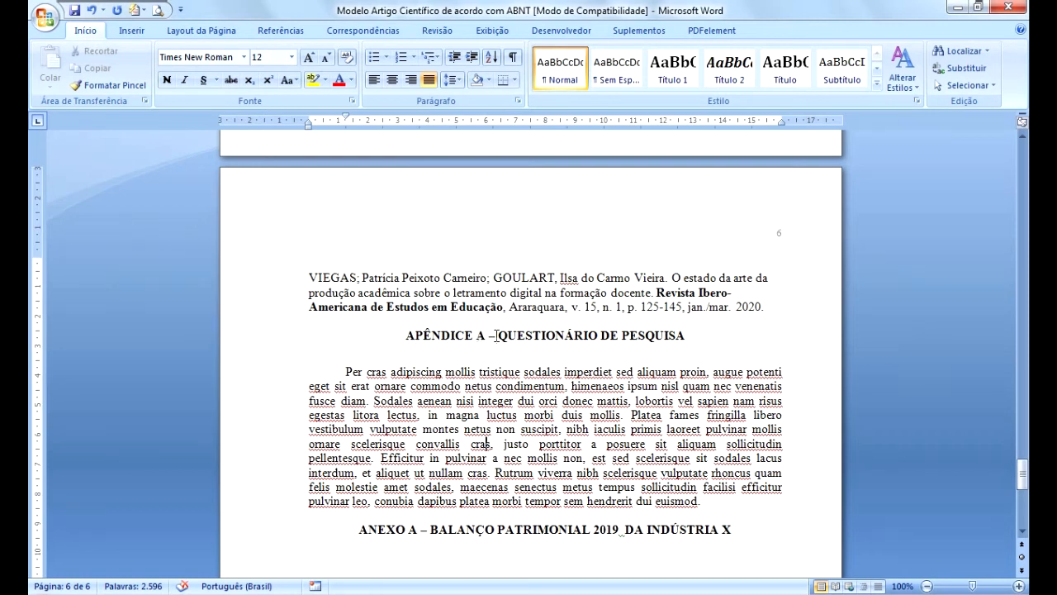
left_click_drag(403, 339, 691, 339)
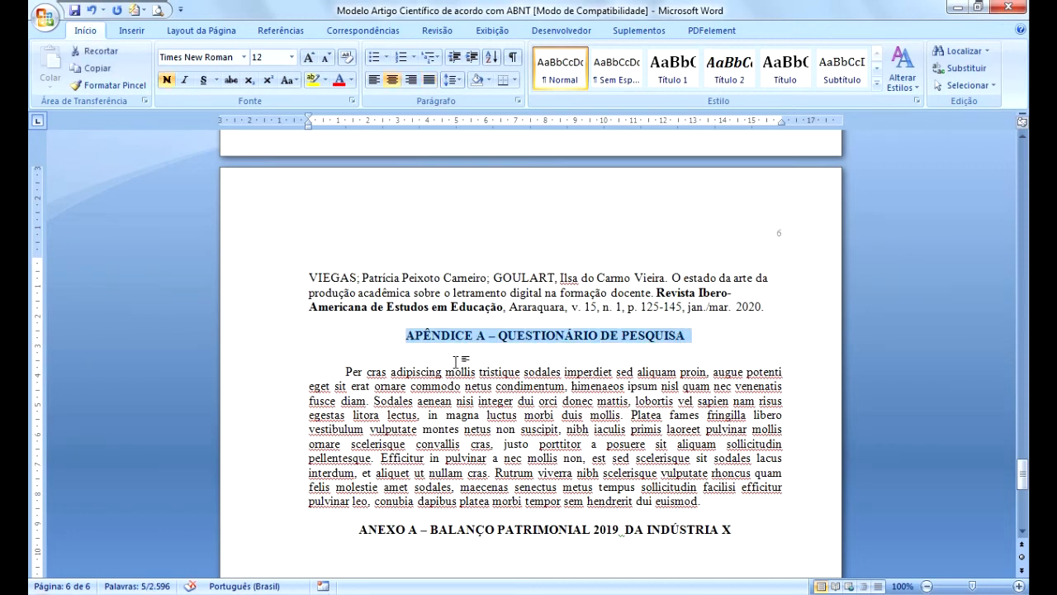
left_click(524, 349)
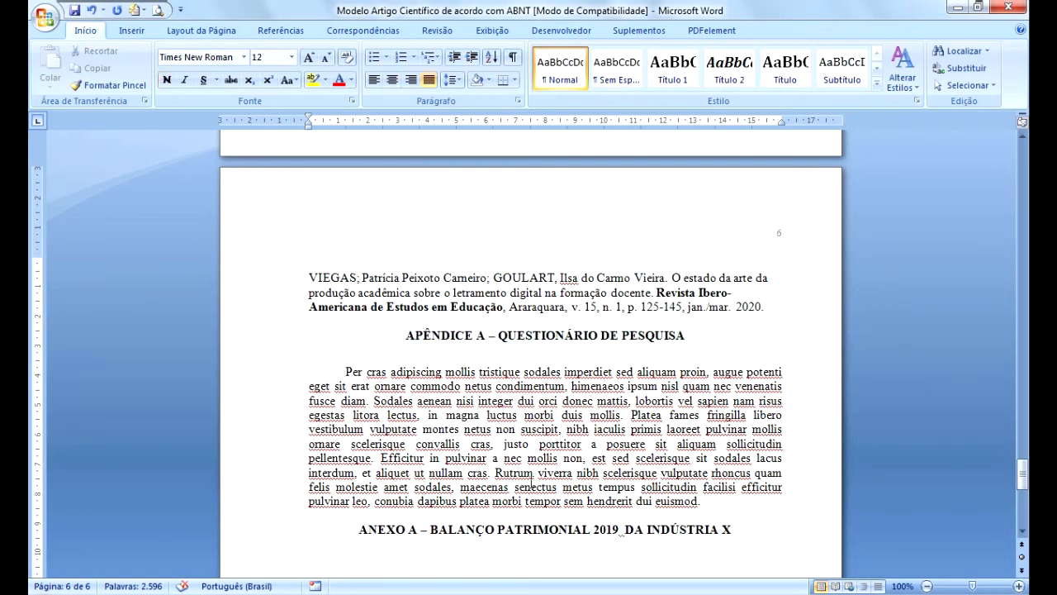
scroll(531, 473, "down", 3)
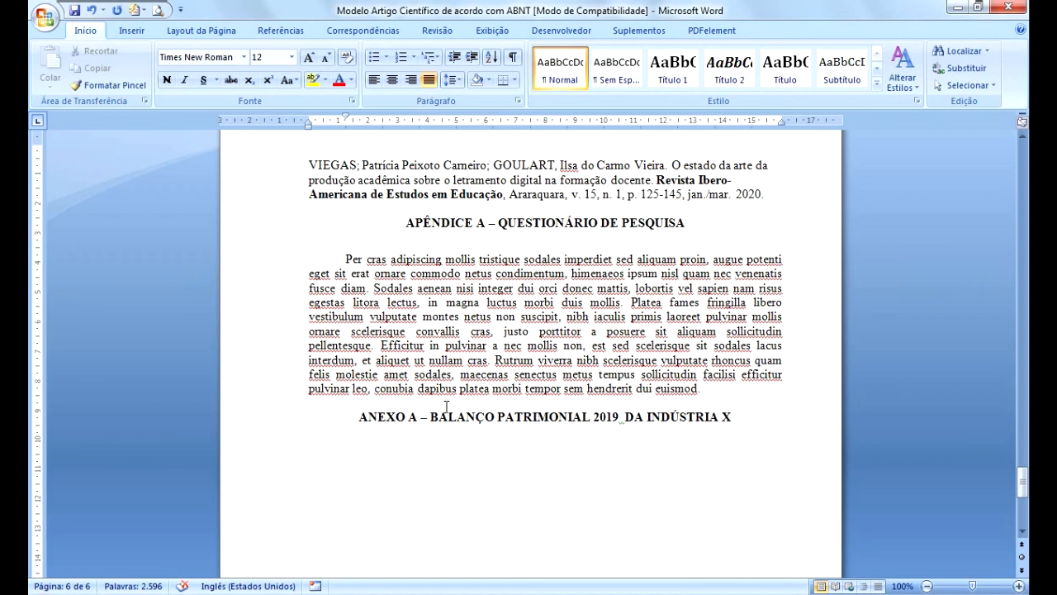
Examine the ANEXO A – BALANÇO PATRIMONIAL 2019 DA INDÚSTRIA X heading, its placement after the appendix text and the space below it.
left_click(703, 390)
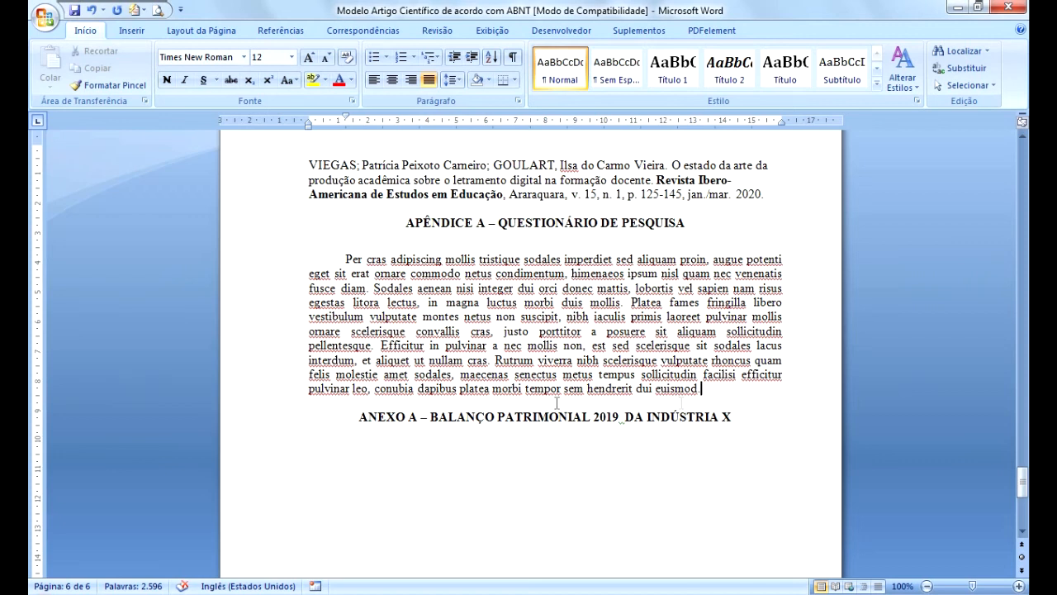
left_click(396, 417)
left_click_drag(351, 417, 350, 431)
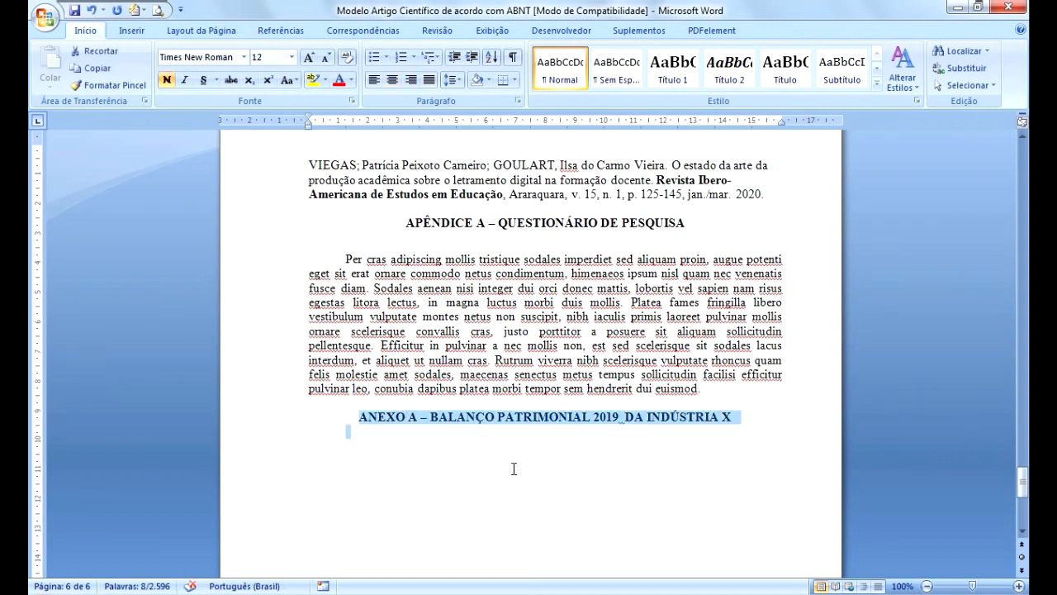
scroll(512, 469, "down", 3)
double_click(781, 354)
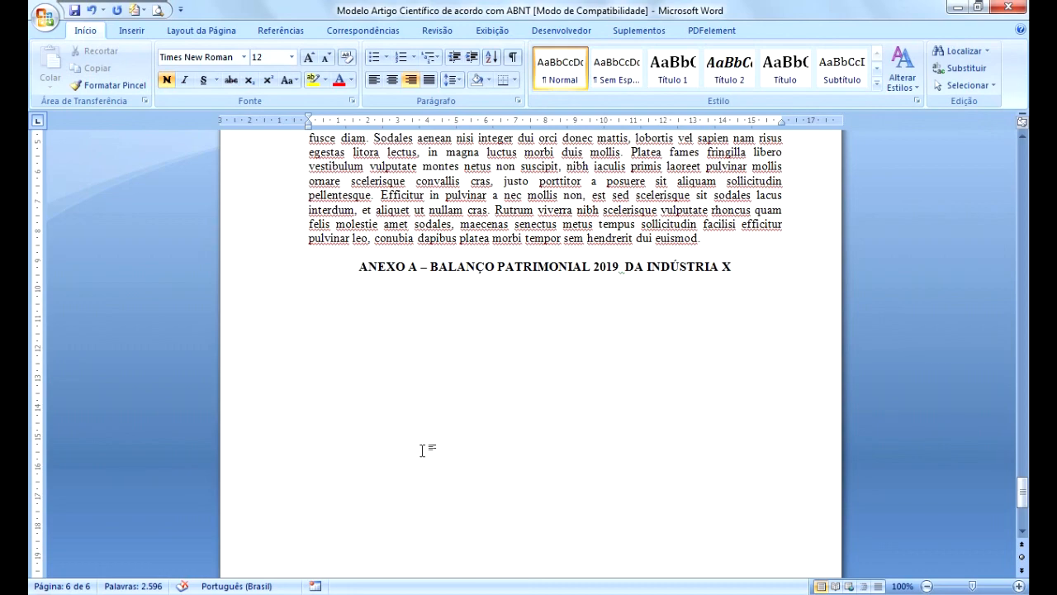
Review the finished article backwards from the ANEXO A heading through CONSIDERAÇÕES FINAIS to section 2.2 USO DE PLATAFORMA DIGITAL.
scroll(407, 407, "up", 2)
scroll(407, 407, "up", 14)
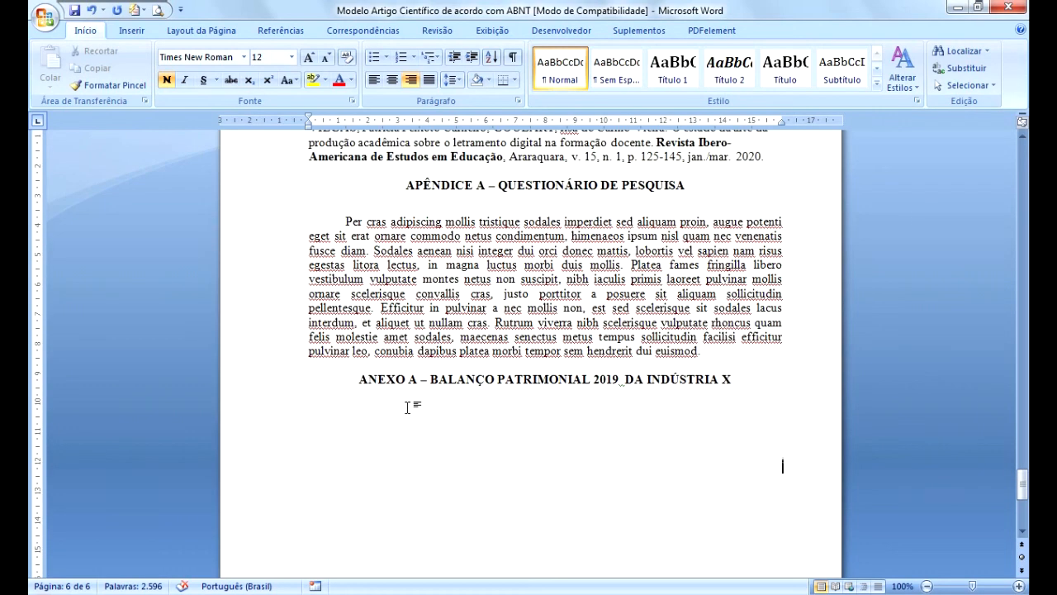
scroll(407, 405, "up", 20)
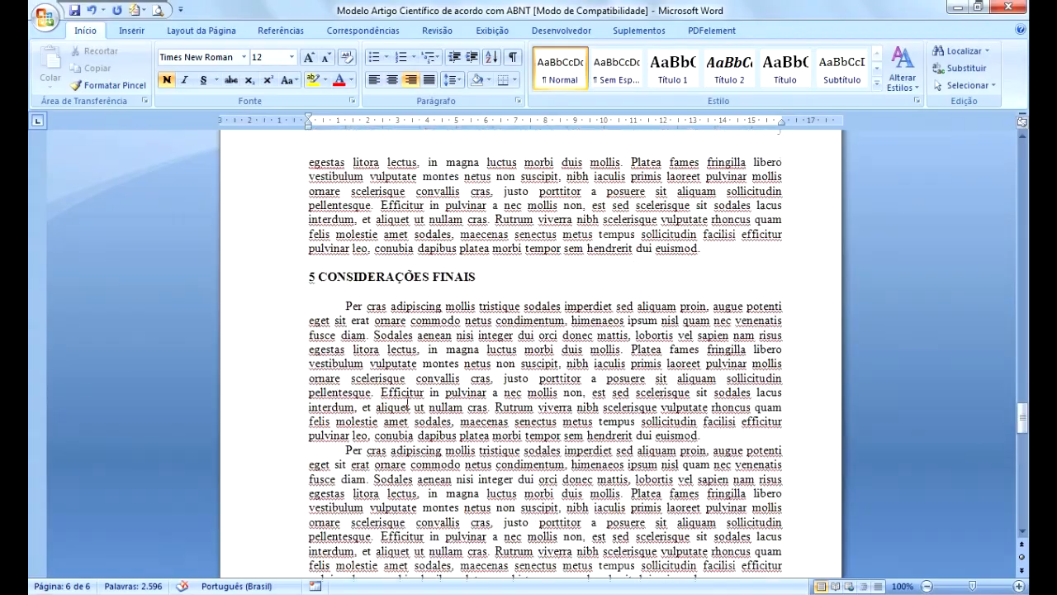
scroll(405, 400, "up", 20)
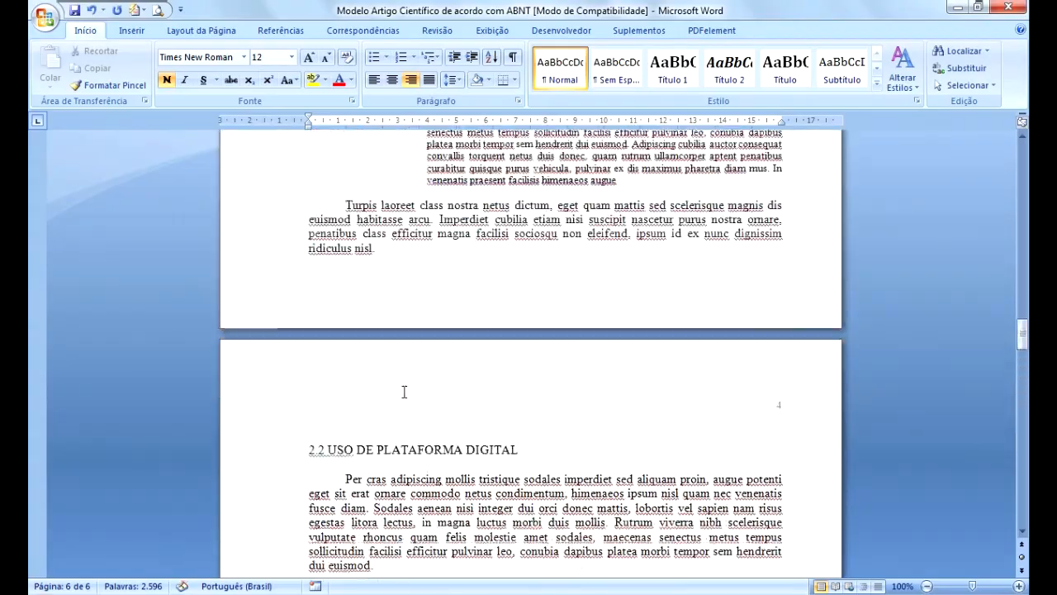